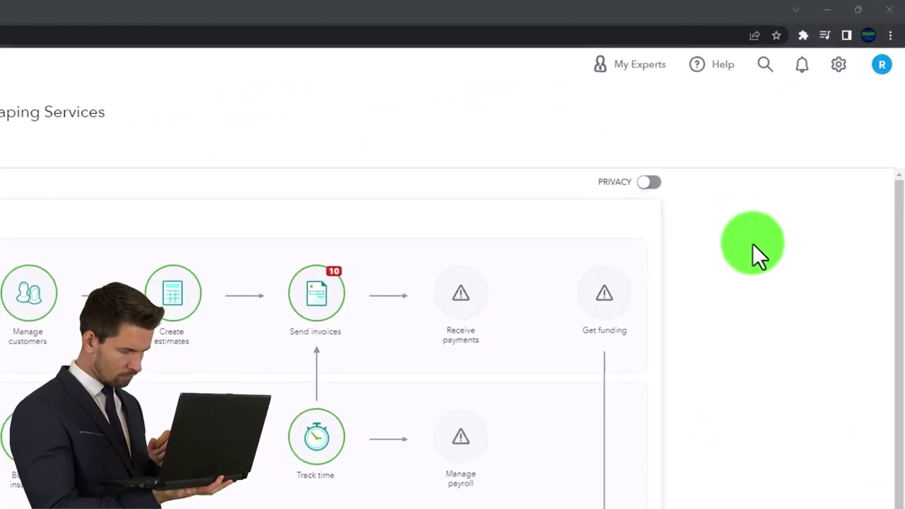
pyautogui.hotkey('ctrl', '+')
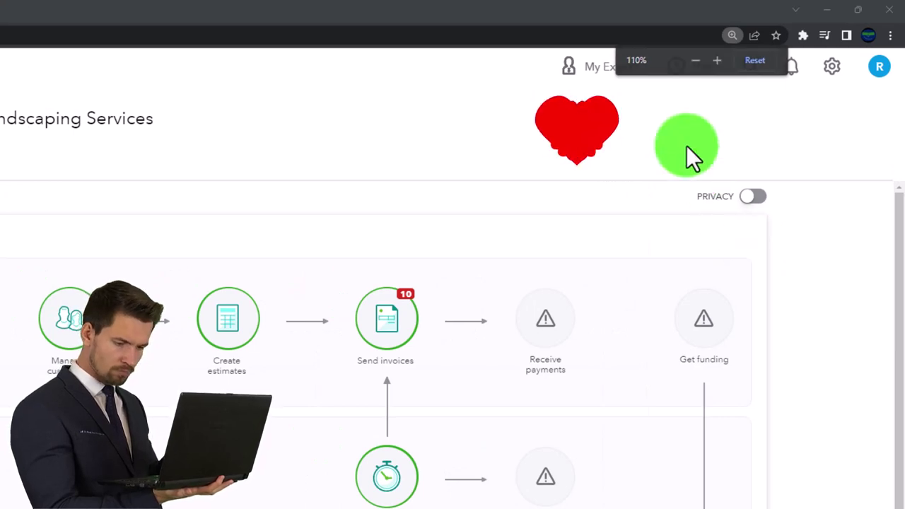
pyautogui.hotkey('ctrl', '-')
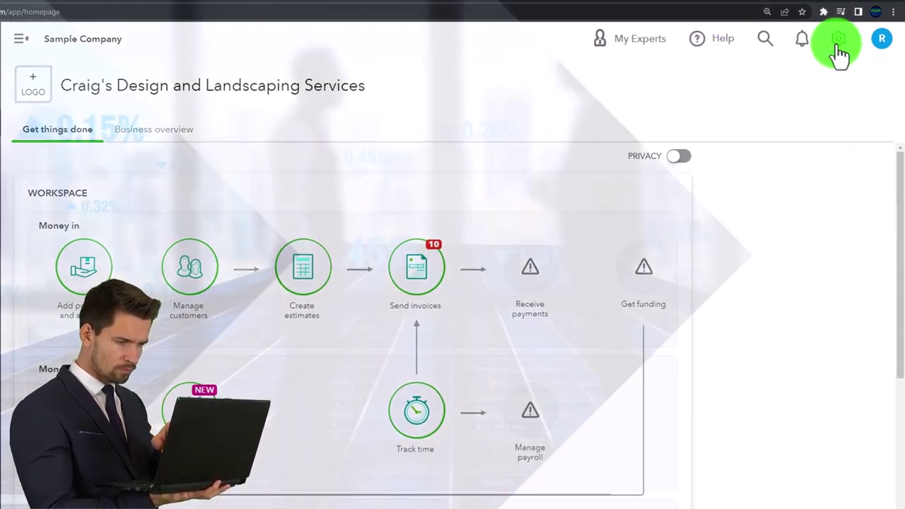
pyautogui.click(837, 41)
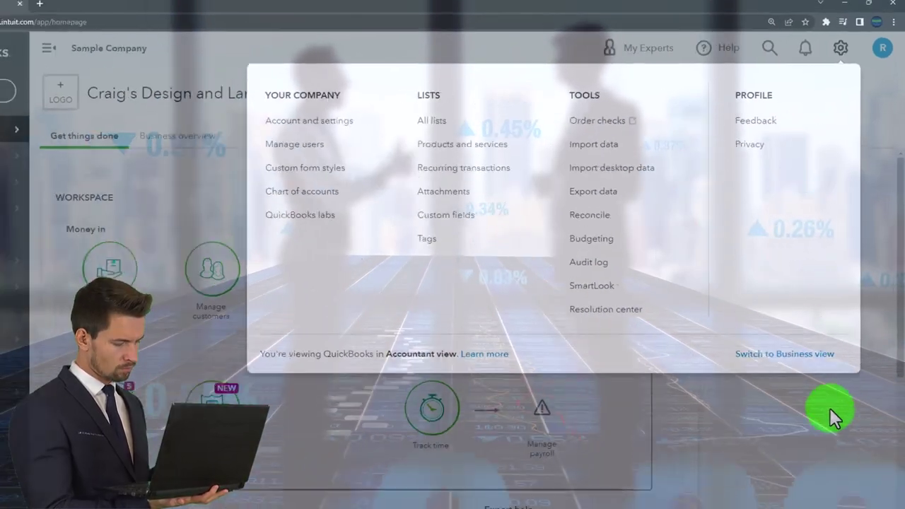
pyautogui.click(807, 508)
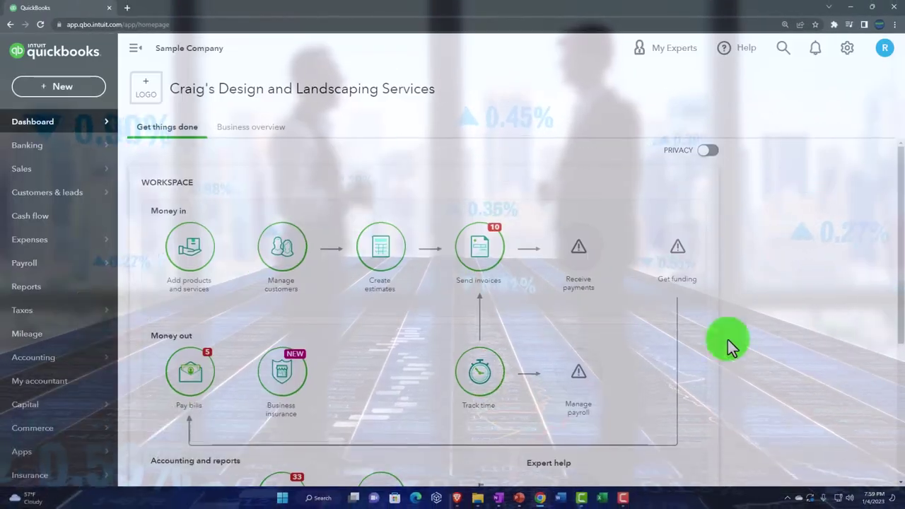
# Step: Duplicate the company homepage tab twice so that three tabs of the same company file are open
pyautogui.rightClick(73, 9)
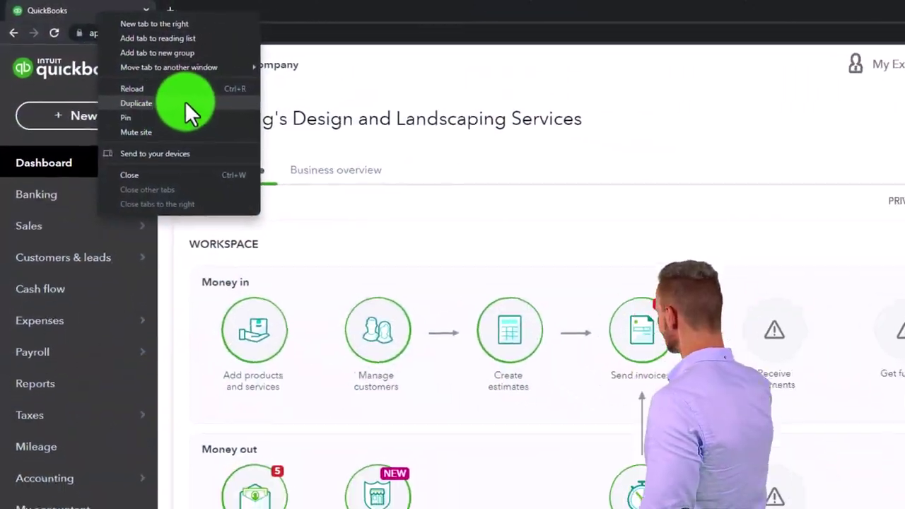
pyautogui.click(142, 78)
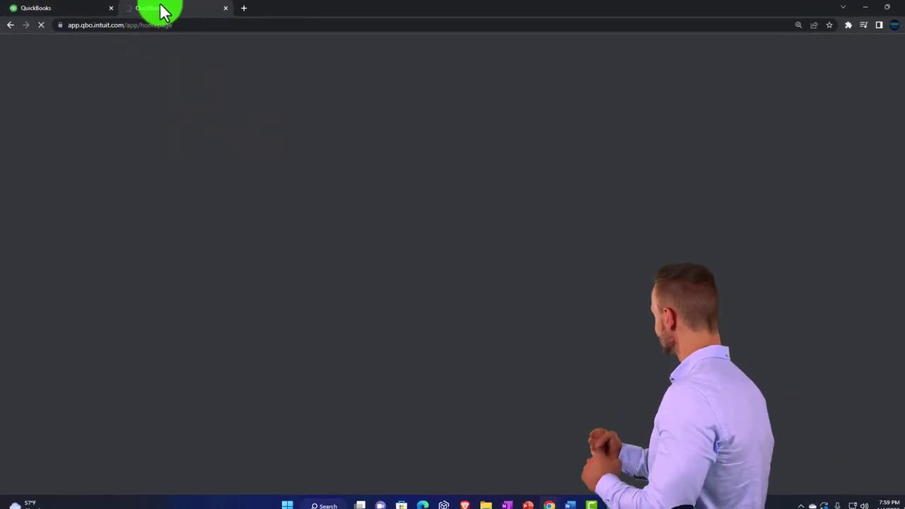
pyautogui.rightClick(161, 9)
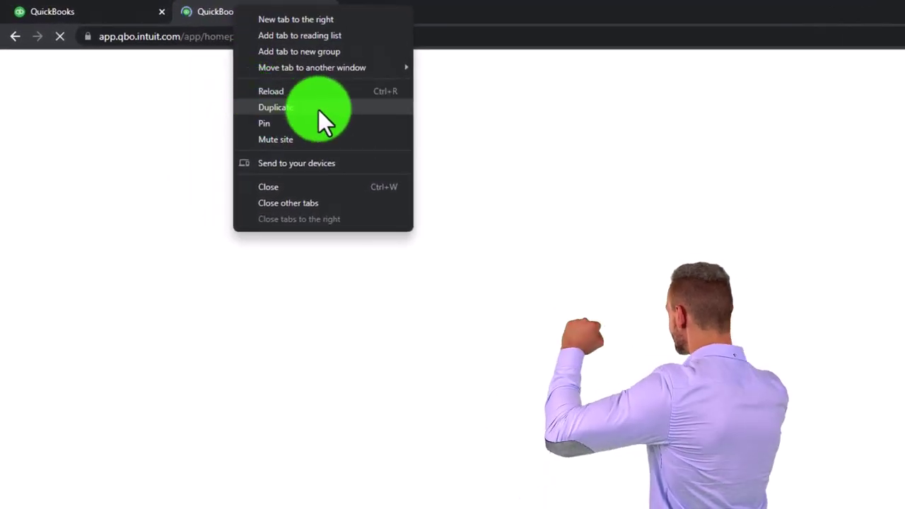
pyautogui.click(318, 110)
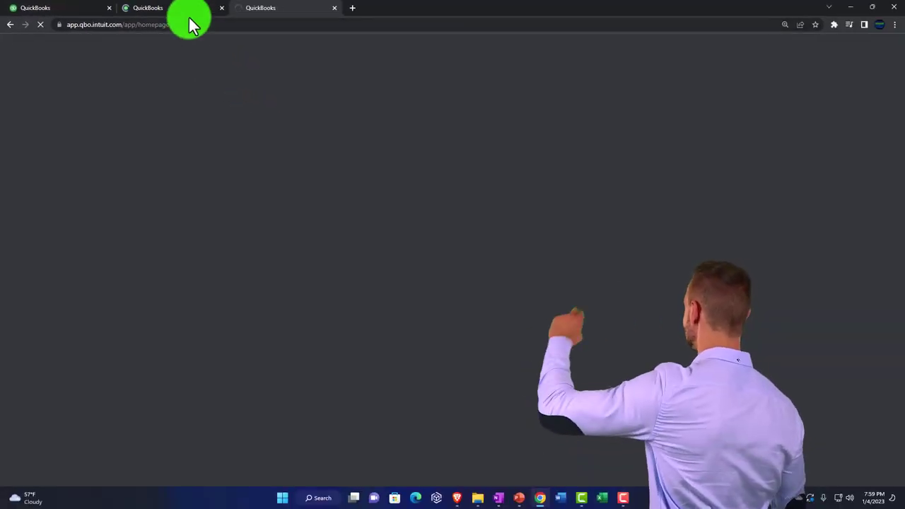
# Step: Open the favorite Balance Sheet report in the second browser tab
pyautogui.click(188, 15)
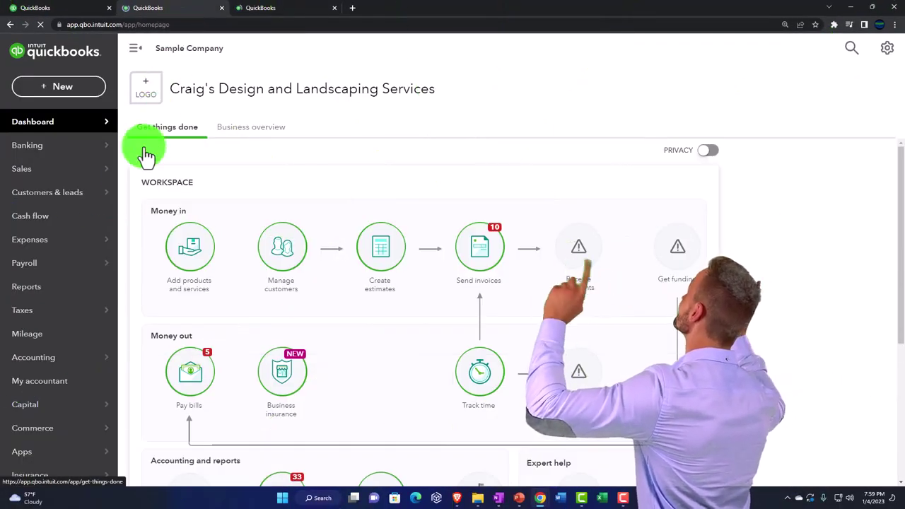
pyautogui.click(78, 286)
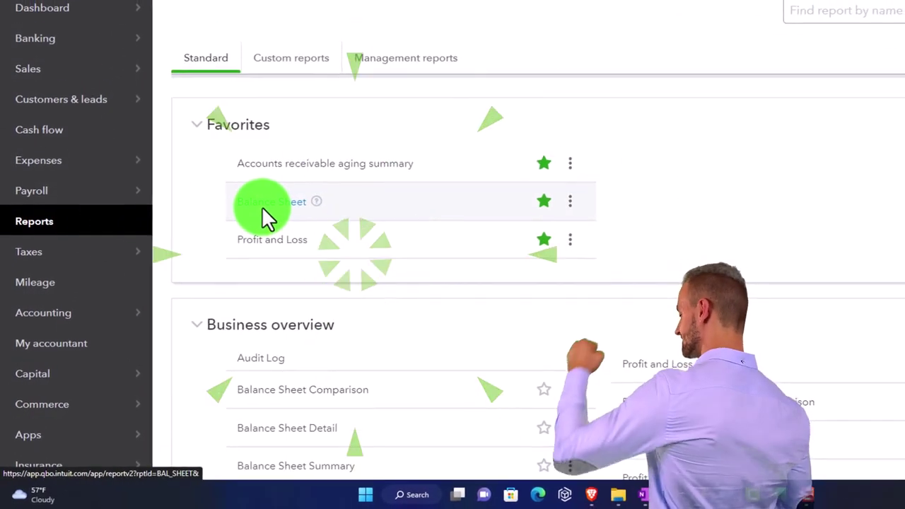
pyautogui.click(262, 215)
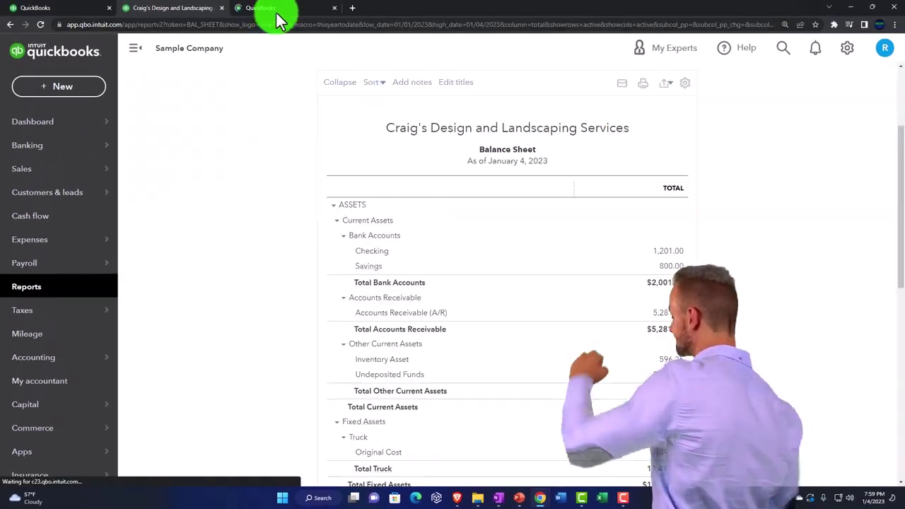
# Step: Open the favorite Profit and Loss report in the third browser tab
pyautogui.click(285, 12)
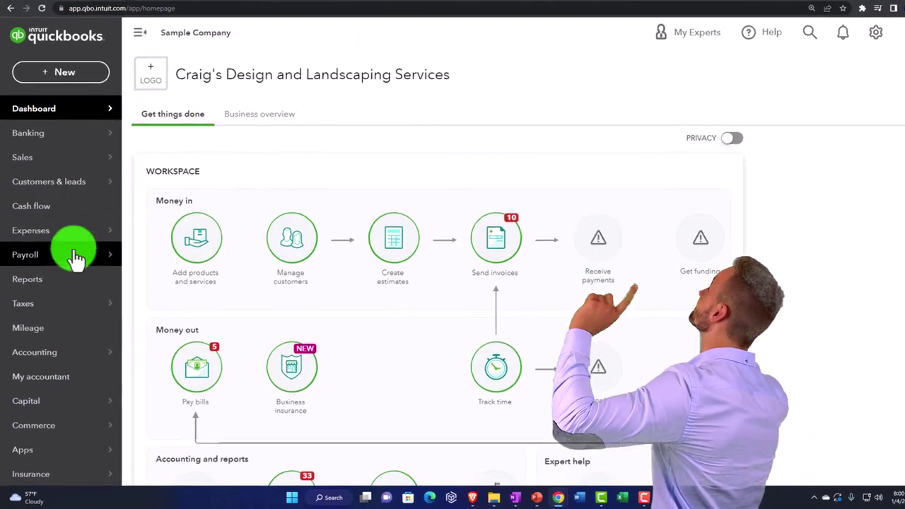
pyautogui.click(61, 290)
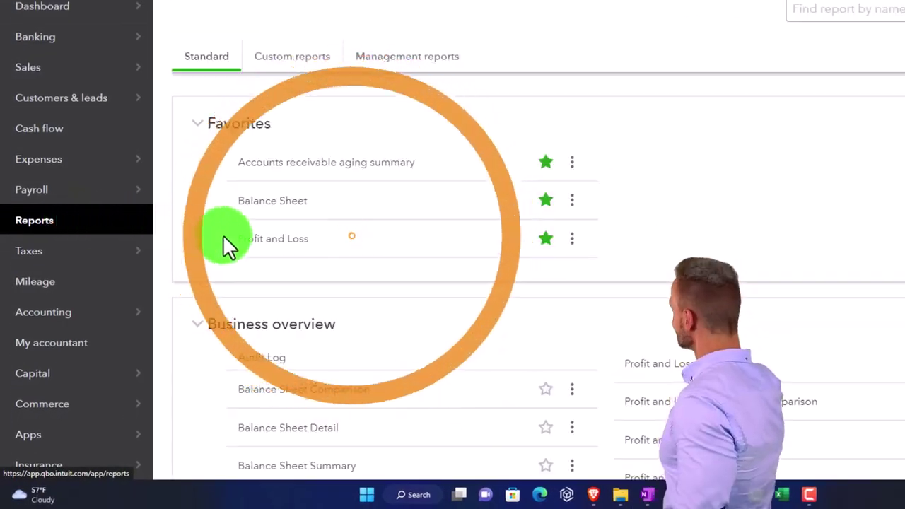
pyautogui.click(257, 250)
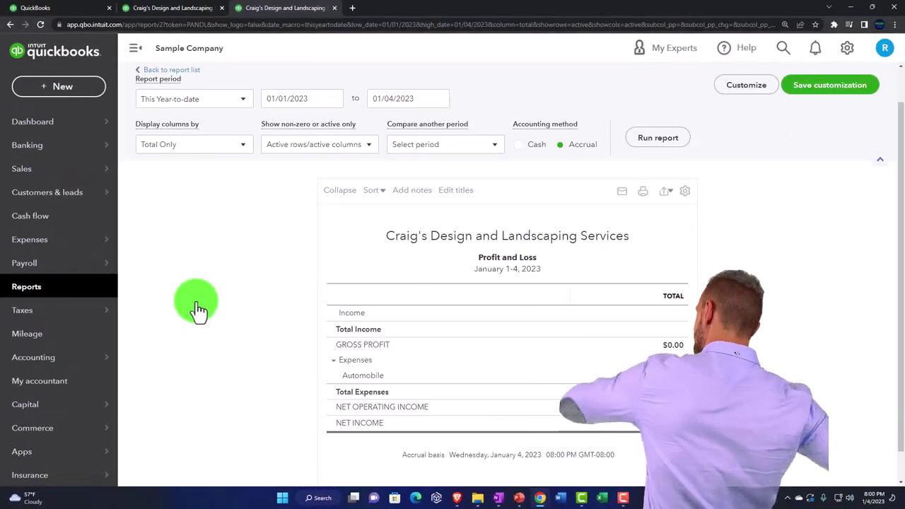
# Step: Collapse the navigation sidebar and run the Profit and Loss report for 01/01/2022 to 12/31/2022
pyautogui.click(135, 51)
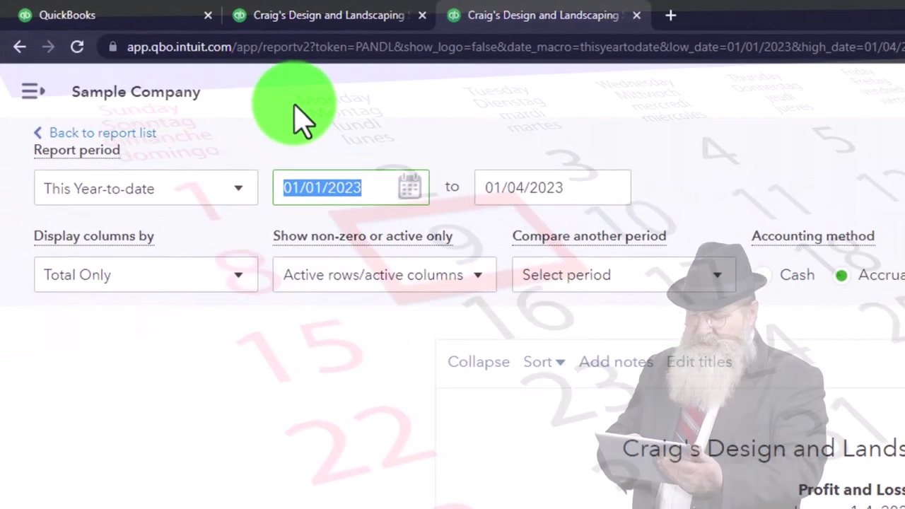
pyautogui.write('010')
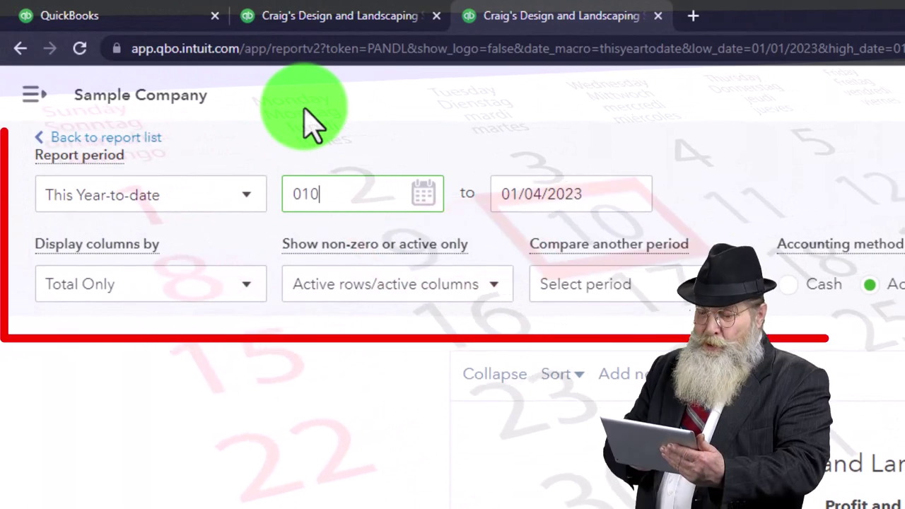
pyautogui.write('10')
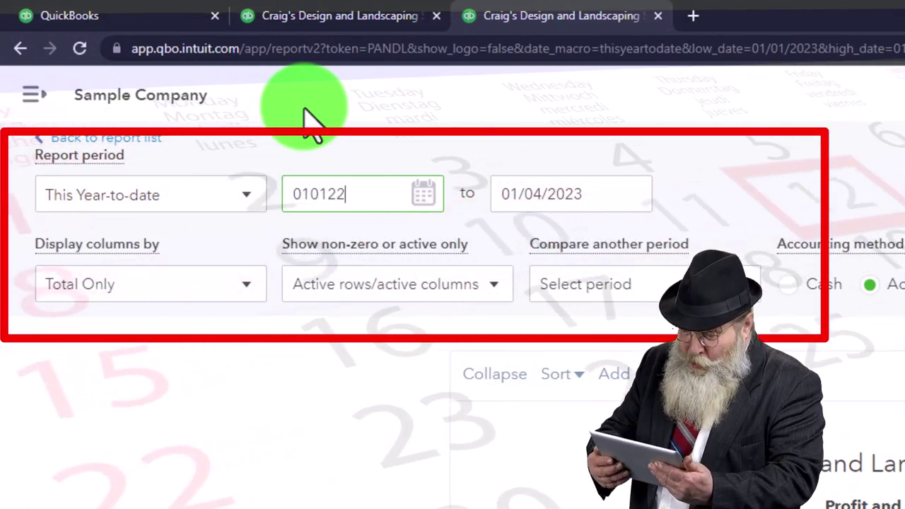
pyautogui.write('123122')
pyautogui.press('Tab')
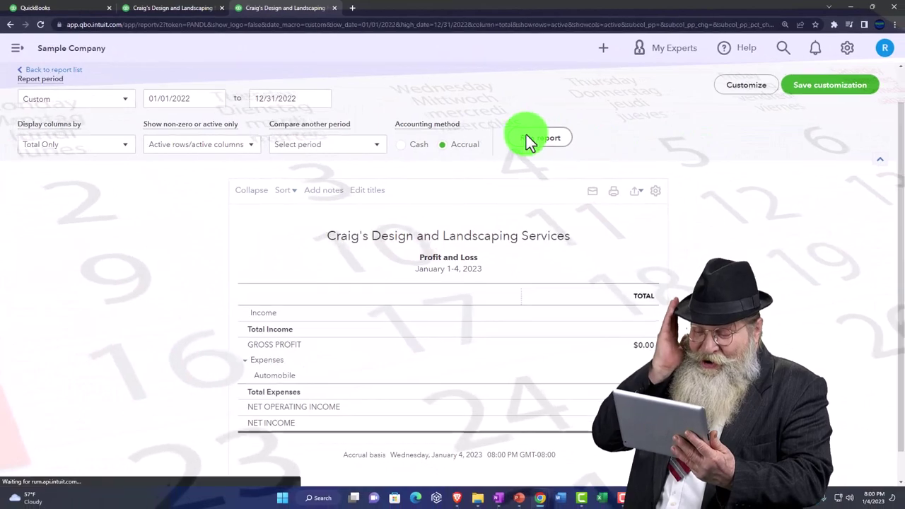
pyautogui.click(525, 138)
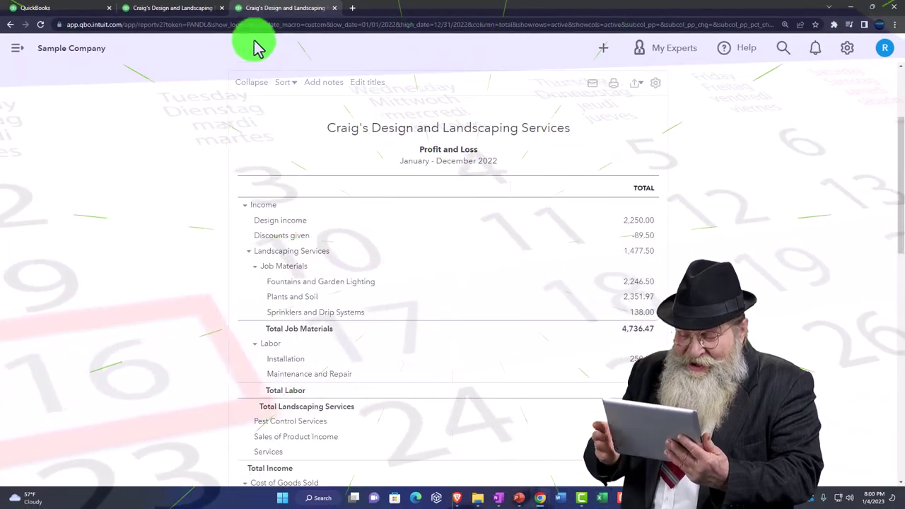
# Step: In the Balance Sheet tab, collapse the navigation sidebar and run the report for 01/01/2022 to 12/31/2022
pyautogui.click(203, 12)
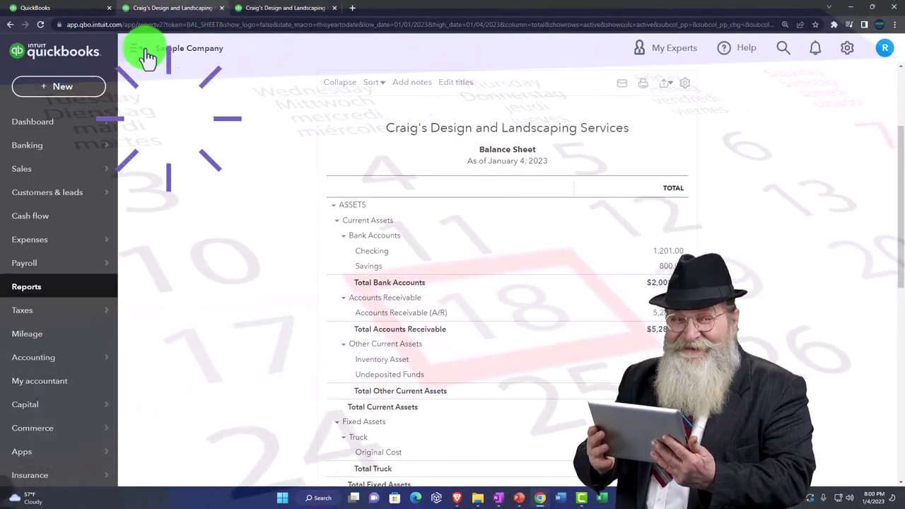
pyautogui.click(136, 48)
pyautogui.scroll(1, 142, 107)
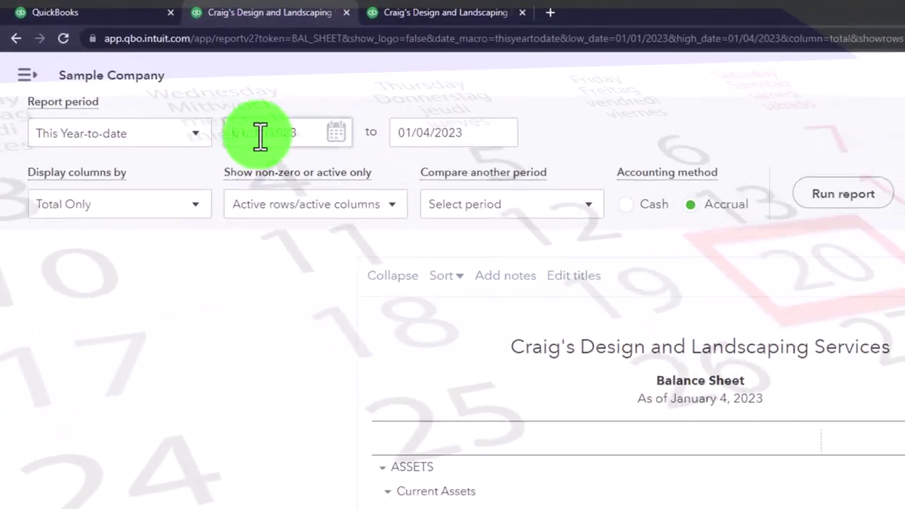
pyautogui.click(244, 98)
pyautogui.write('01/01/2023')
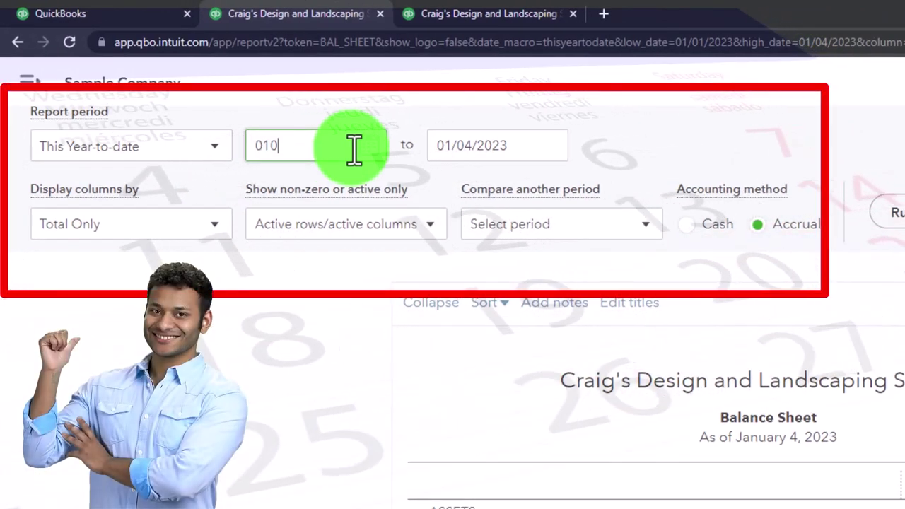
pyautogui.press('Tab')
pyautogui.write('12312022')
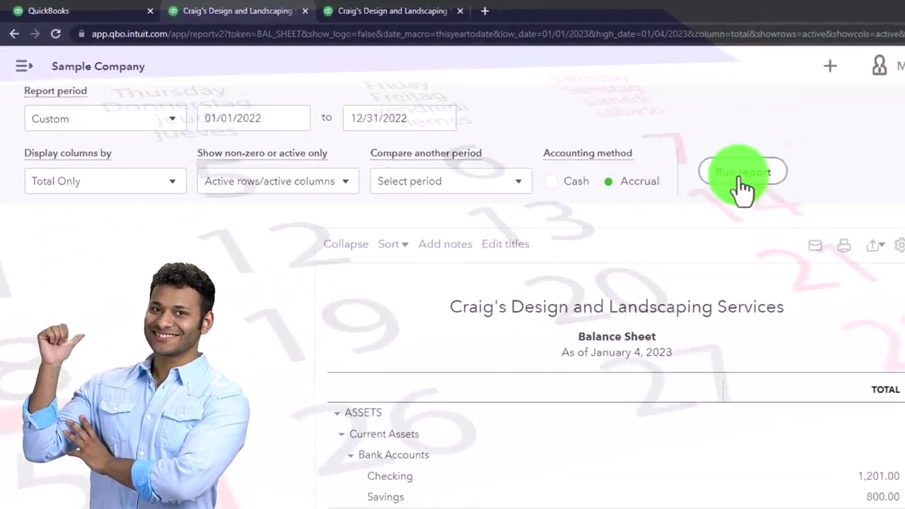
pyautogui.click(741, 185)
pyautogui.scroll(-2, 736, 186)
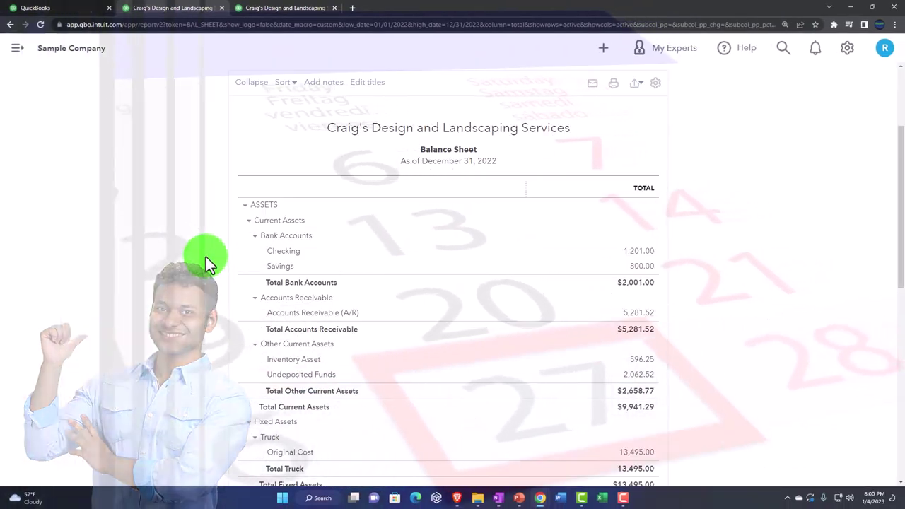
# Step: Enlarge the Balance Sheet and examine its assets, liabilities and equity sections, comparing total assets with total liabilities and equity
pyautogui.hotkey('ctrl', '+')
pyautogui.hotkey('ctrl', '+')
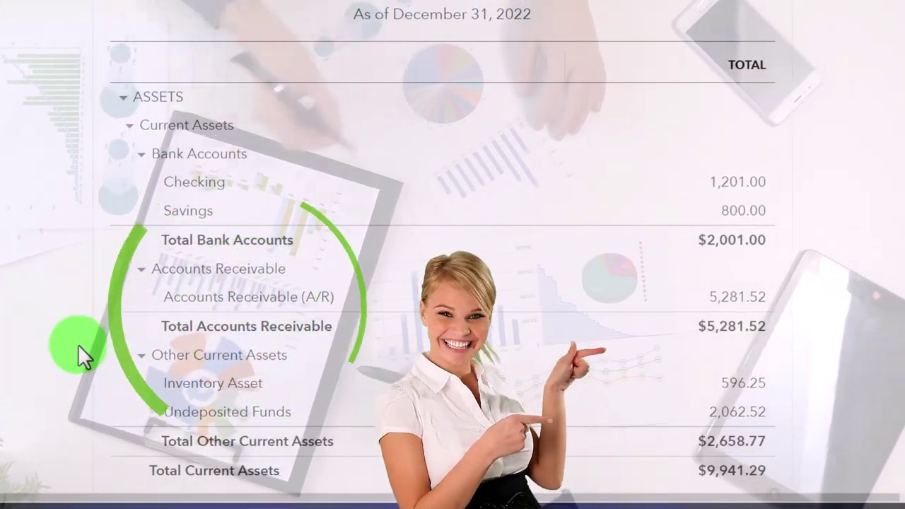
pyautogui.scroll(-5, 107, 354)
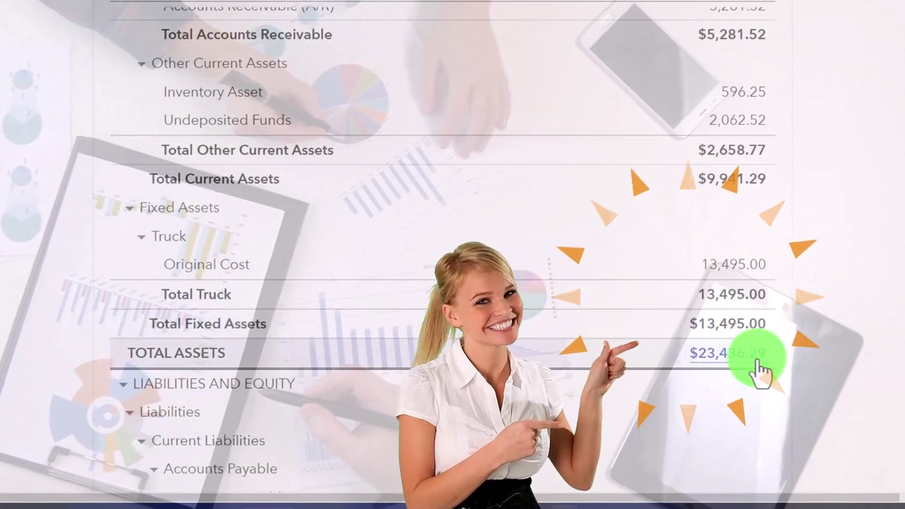
pyautogui.scroll(-9, 756, 360)
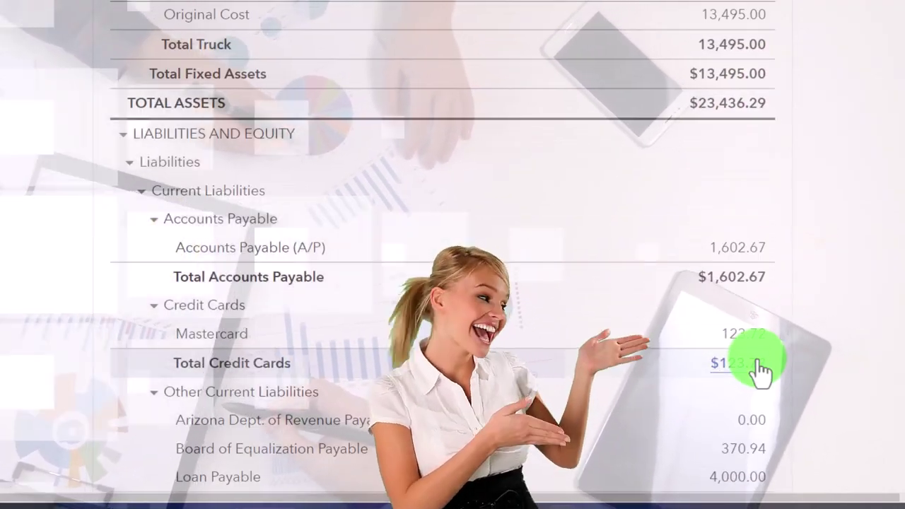
pyautogui.scroll(-2, 759, 368)
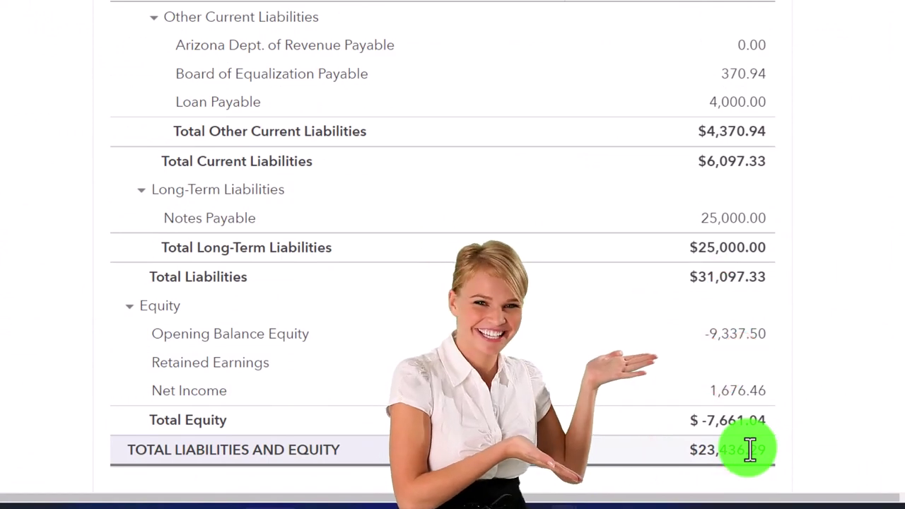
pyautogui.scroll(12, 749, 449)
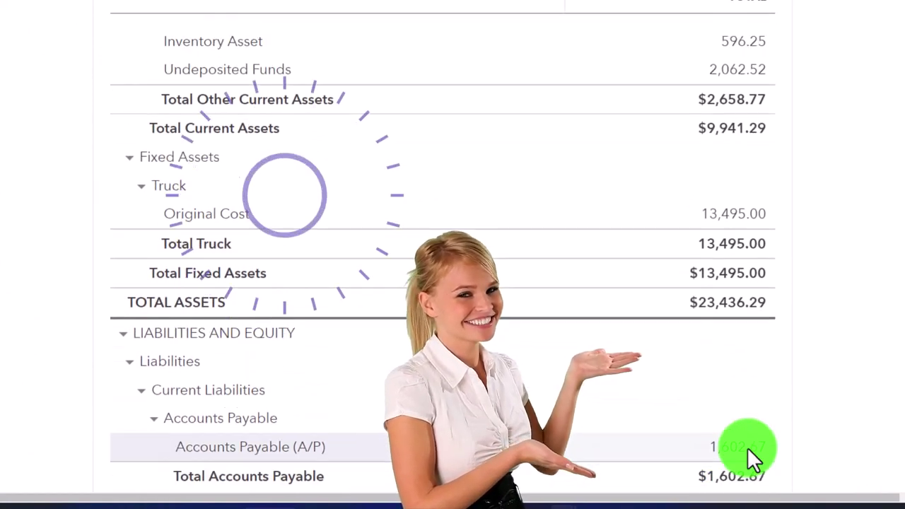
pyautogui.scroll(3, 747, 447)
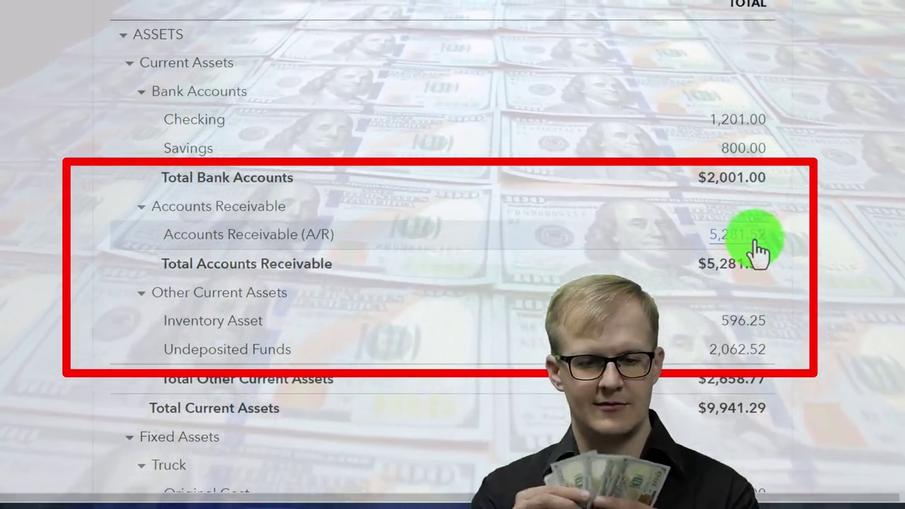
pyautogui.scroll(-6, 754, 241)
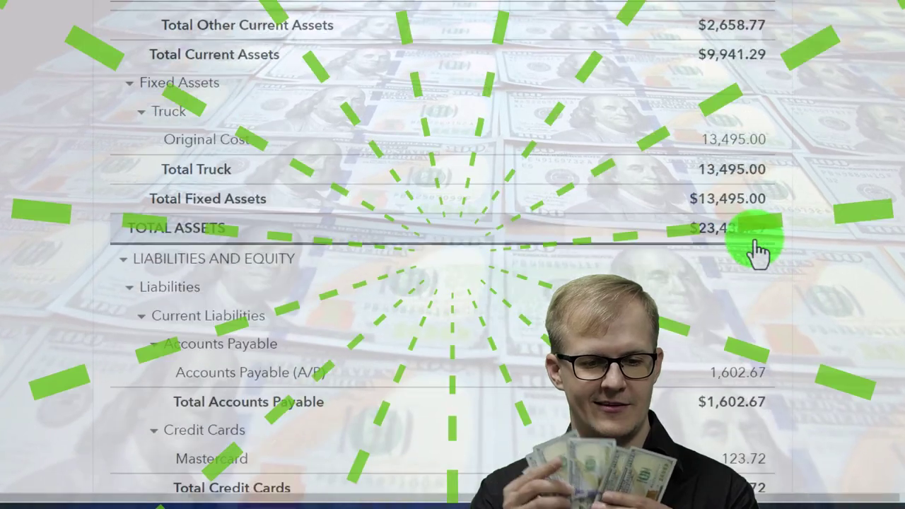
pyautogui.scroll(-2, 755, 247)
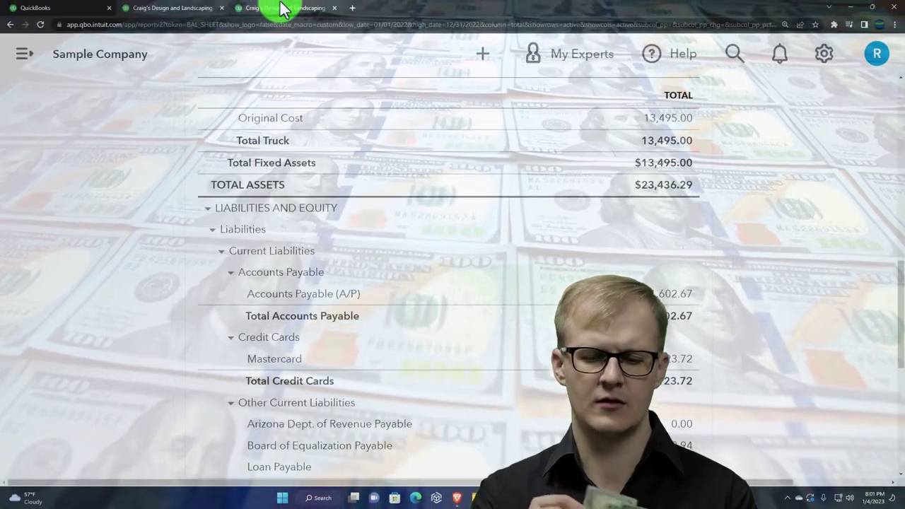
# Step: Go to the Profit and Loss report and examine its income, cost of goods sold and expense lines
pyautogui.click(283, 8)
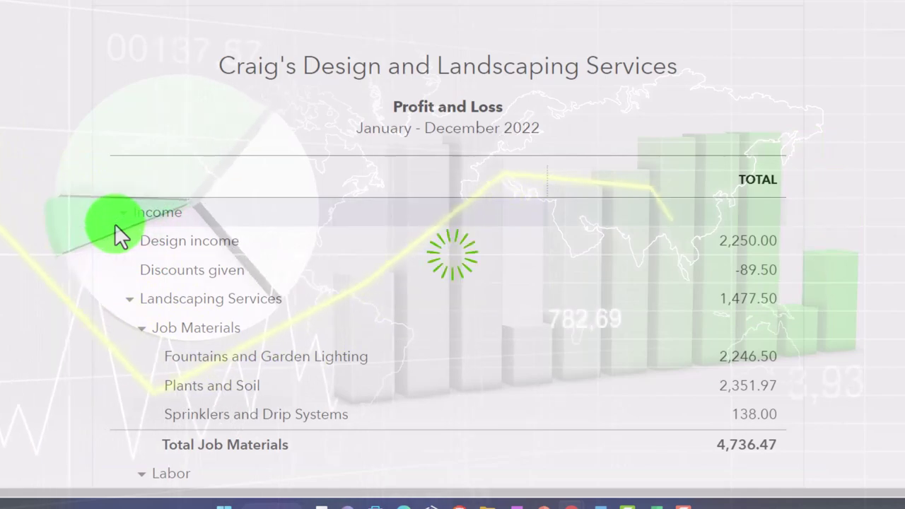
pyautogui.scroll(-7, 115, 223)
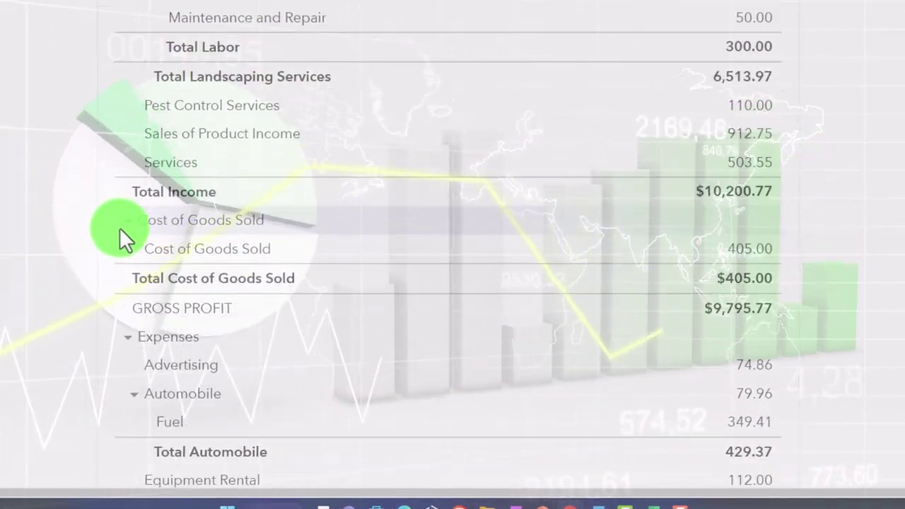
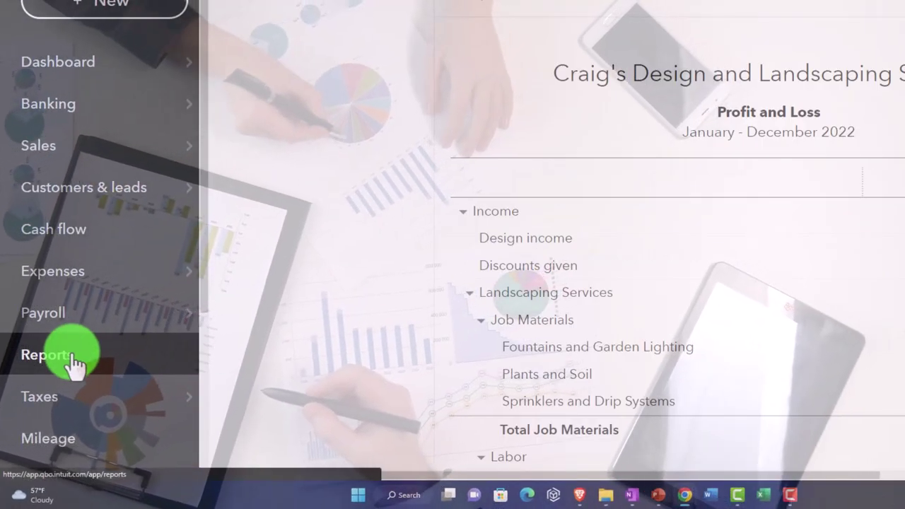
# Step: Go back to the report list and open the Customer Balance Summary report from the Who owes you section
pyautogui.click(76, 364)
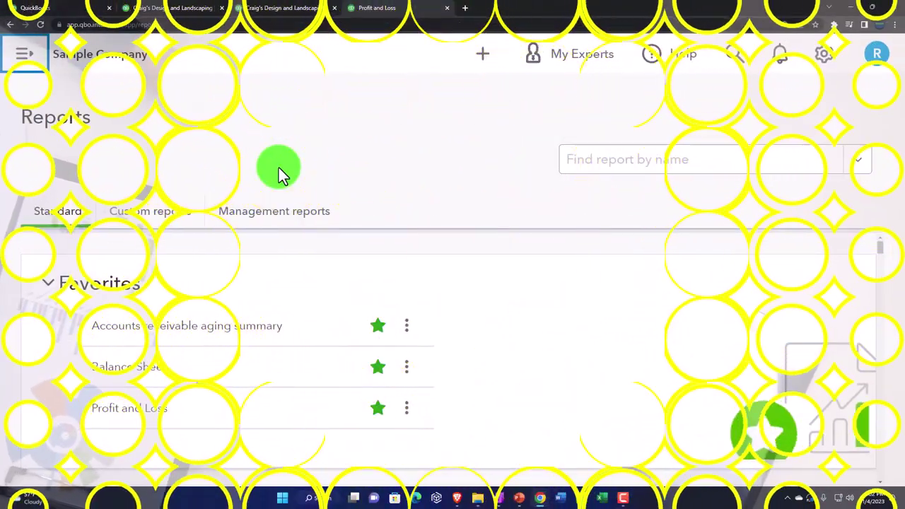
pyautogui.hotkey('ctrl', '-')
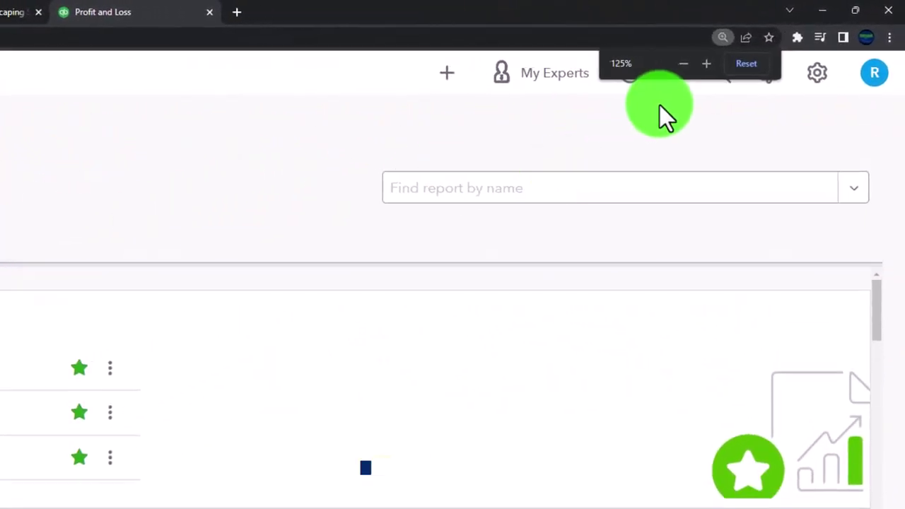
pyautogui.scroll(-5, 659, 106)
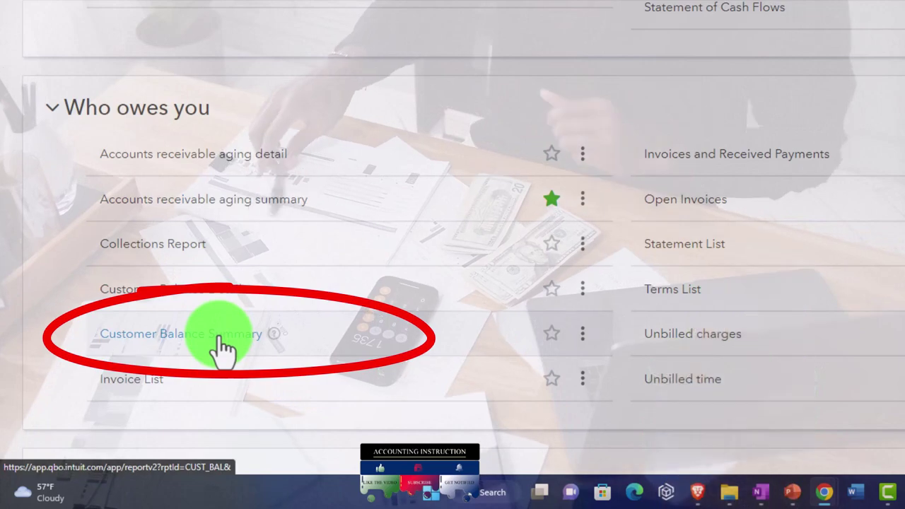
pyautogui.click(223, 346)
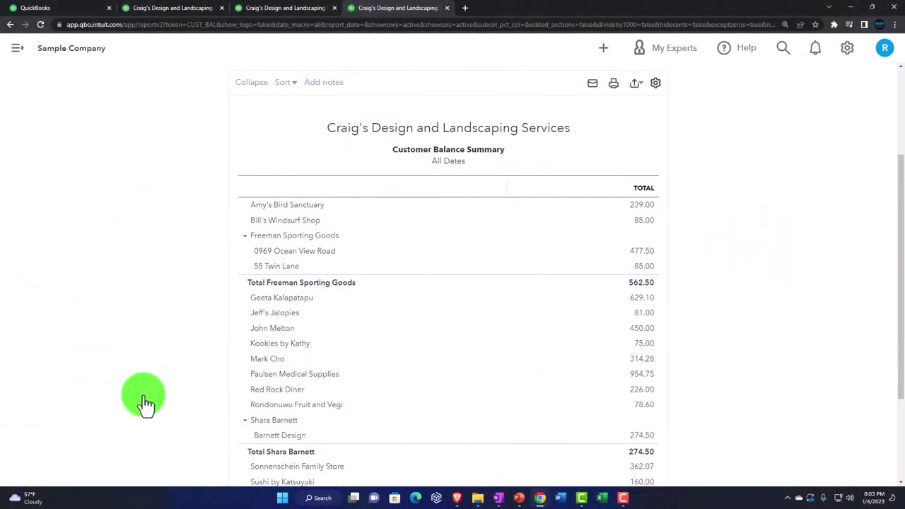
# Step: Run the Customer Balance Summary report for a custom period as of 12/31/2022
pyautogui.scroll(3, 142, 395)
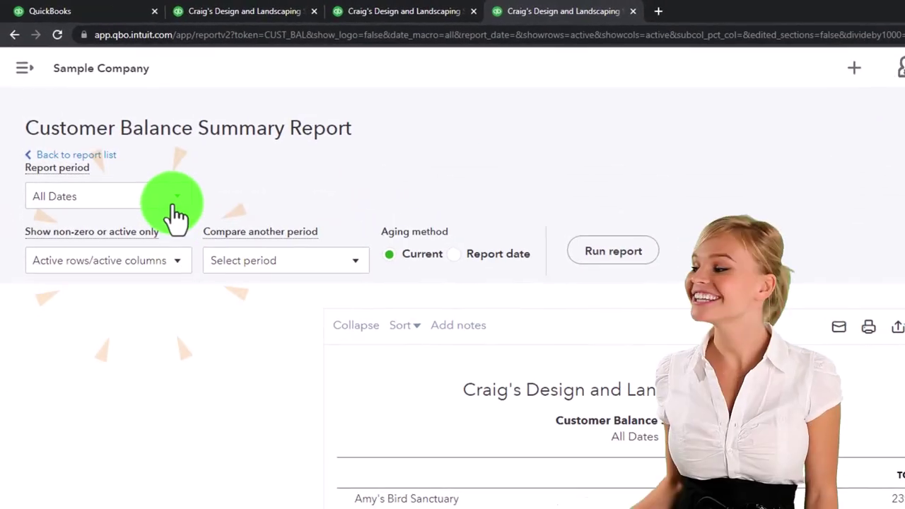
pyautogui.click(151, 174)
pyautogui.click(128, 223)
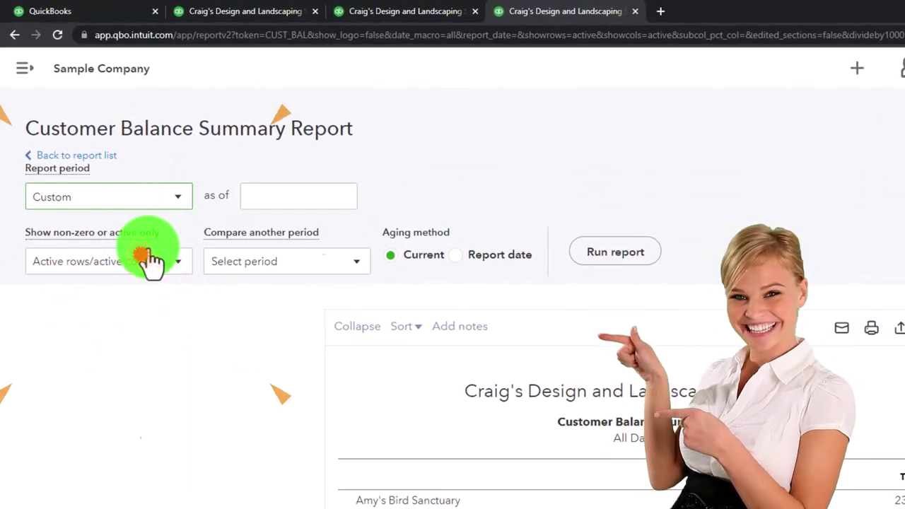
pyautogui.click(266, 204)
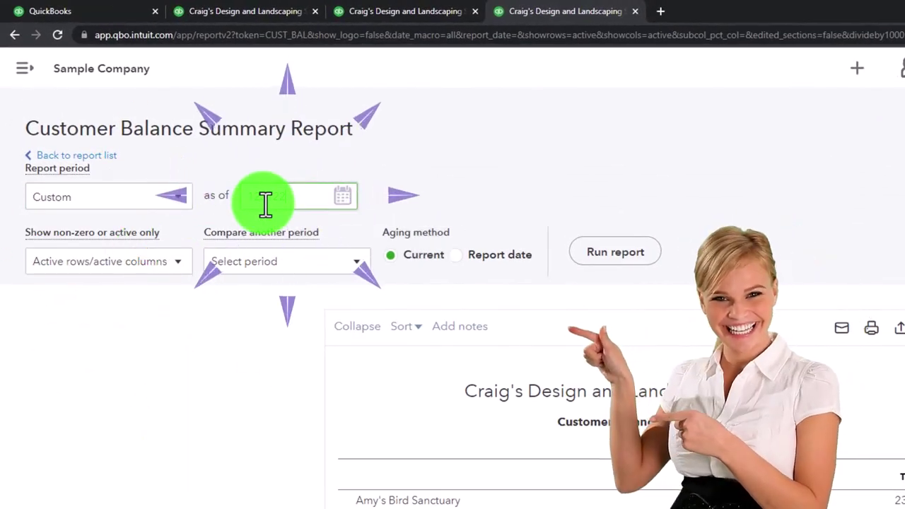
pyautogui.click(615, 251)
pyautogui.scroll(-3, 357, 223)
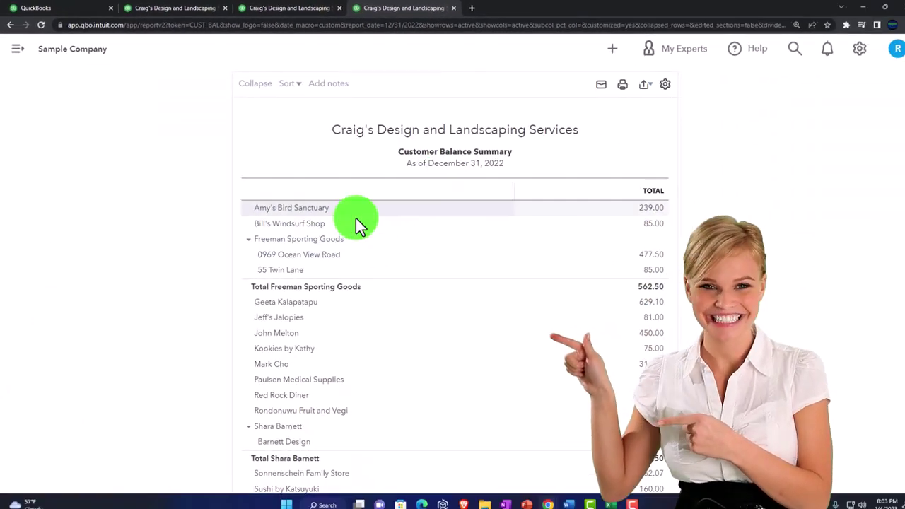
# Step: Enlarge the Customer Balance Summary and examine the individual customer balances down to the total
pyautogui.hotkey('ctrl', '+')
pyautogui.hotkey('ctrl', '+')
pyautogui.hotkey('ctrl', '+')
pyautogui.hotkey('ctrl', '+')
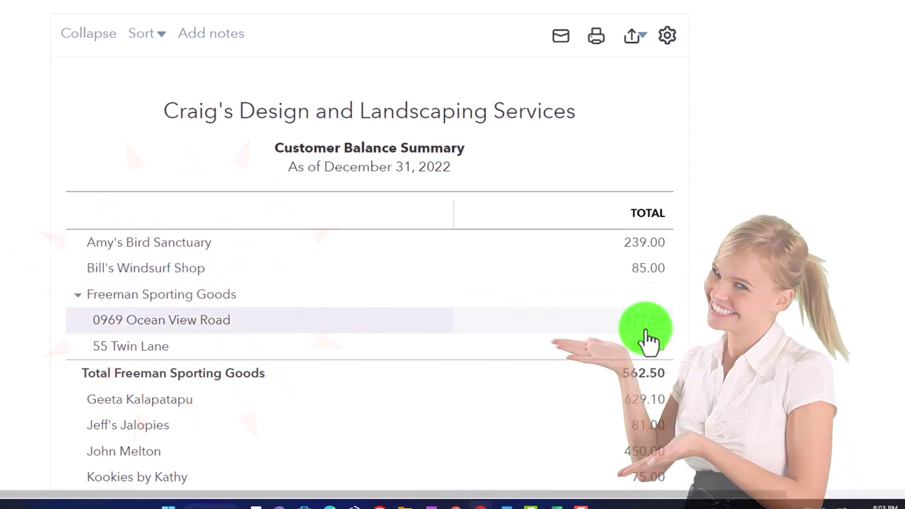
pyautogui.scroll(-6, 691, 326)
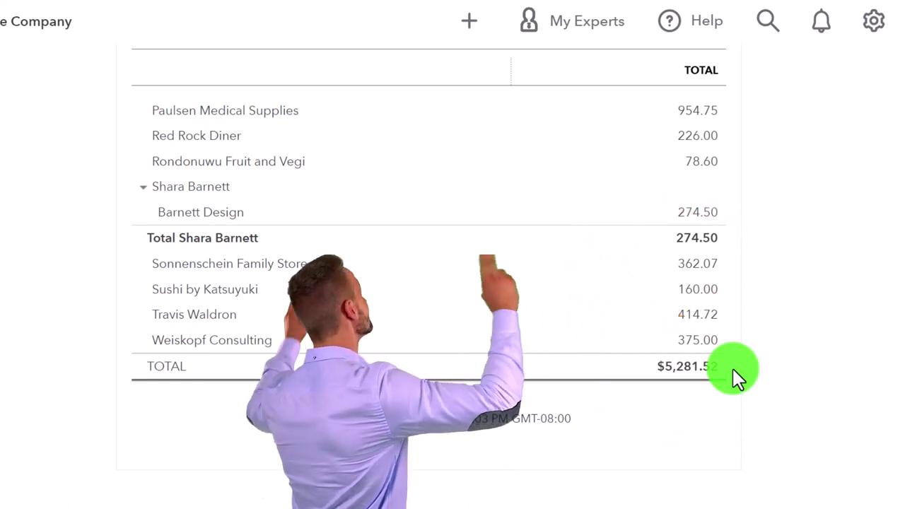
# Step: Collapse all sub-customer groups in the Customer Balance Summary so each customer takes a single row
pyautogui.click(143, 188)
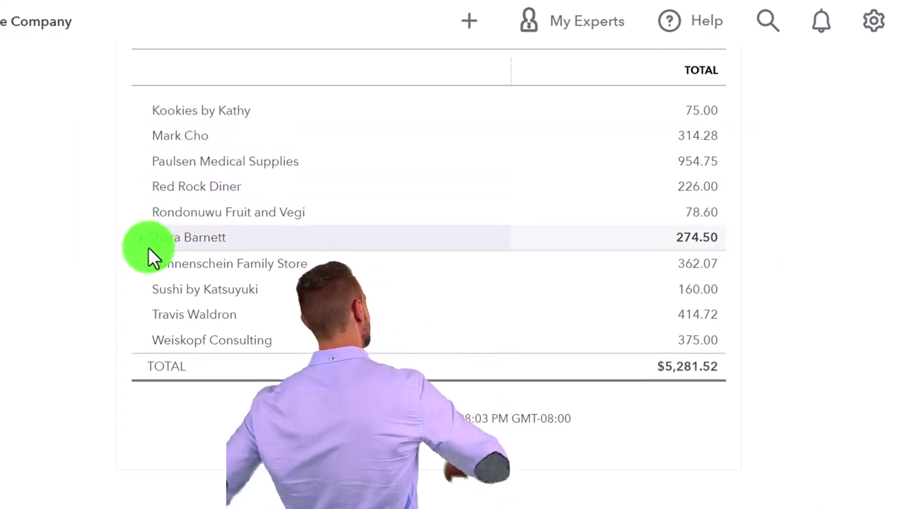
pyautogui.scroll(5, 149, 247)
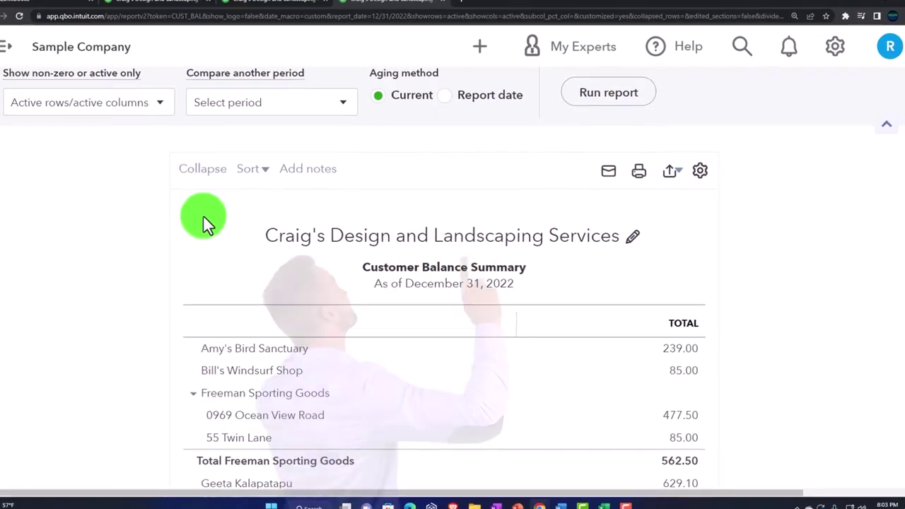
pyautogui.click(201, 170)
pyautogui.scroll(-1, 202, 177)
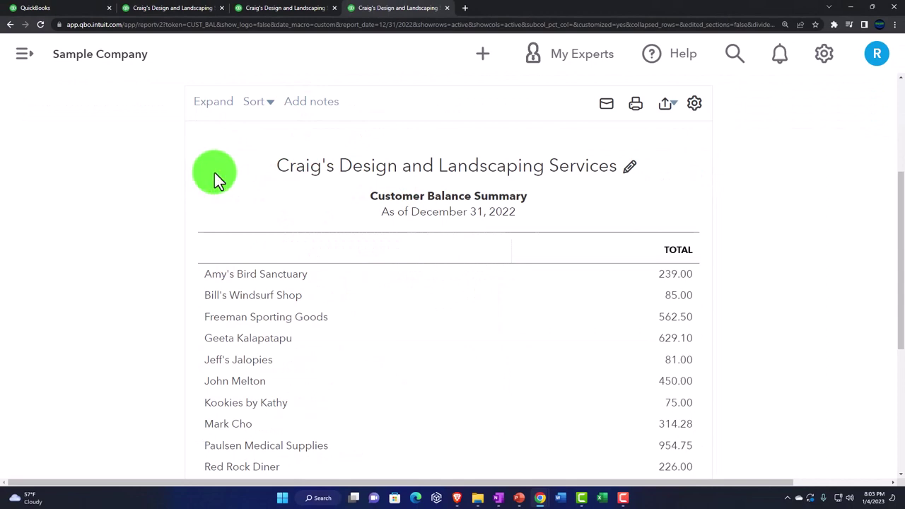
pyautogui.scroll(-4, 198, 338)
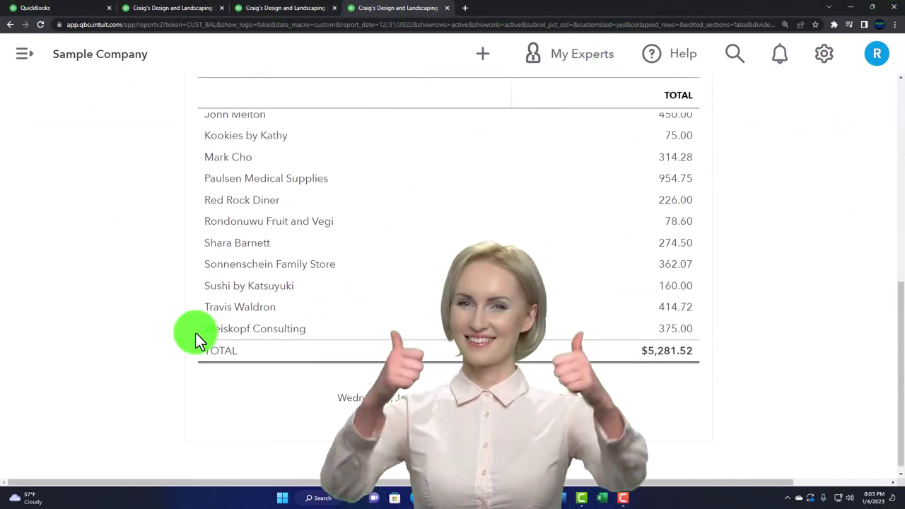
# Step: Export the collapsed Customer Balance Summary to Excel, open the downloaded workbook and enable editing
pyautogui.scroll(3, 196, 333)
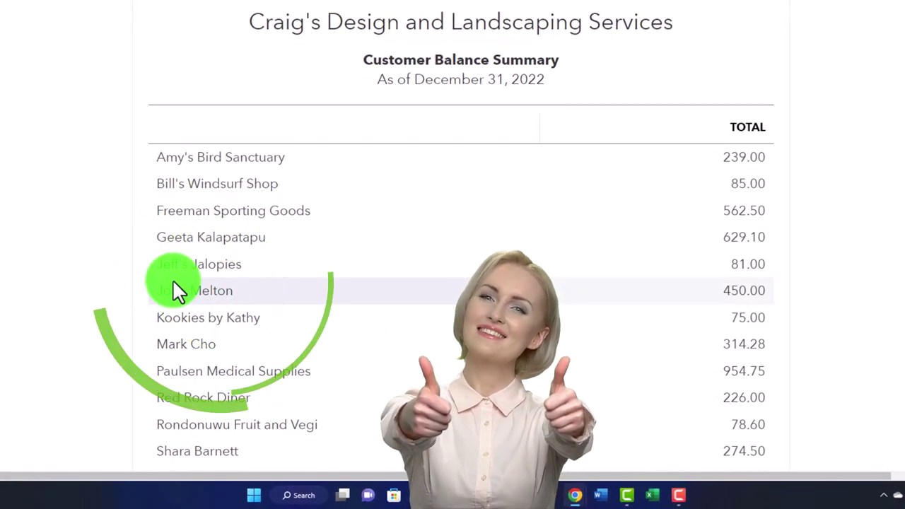
pyautogui.scroll(1, 172, 279)
pyautogui.scroll(1, 191, 274)
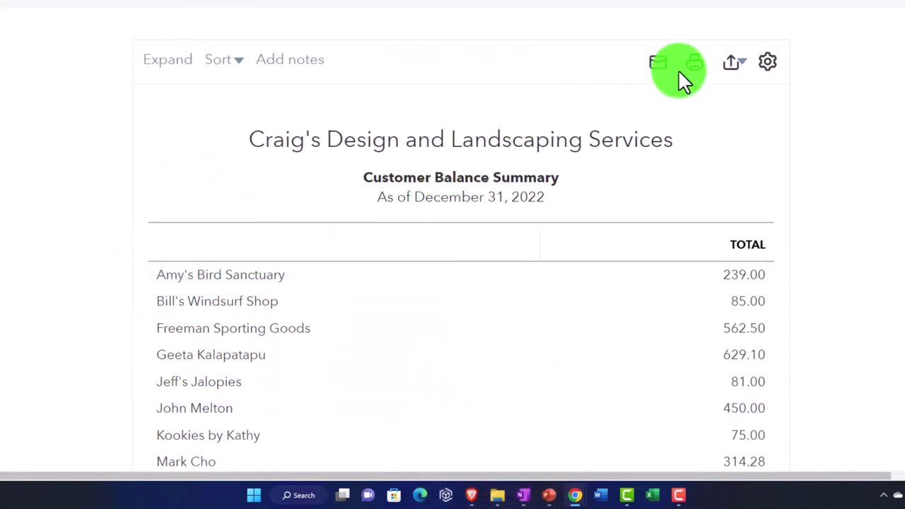
pyautogui.click(731, 67)
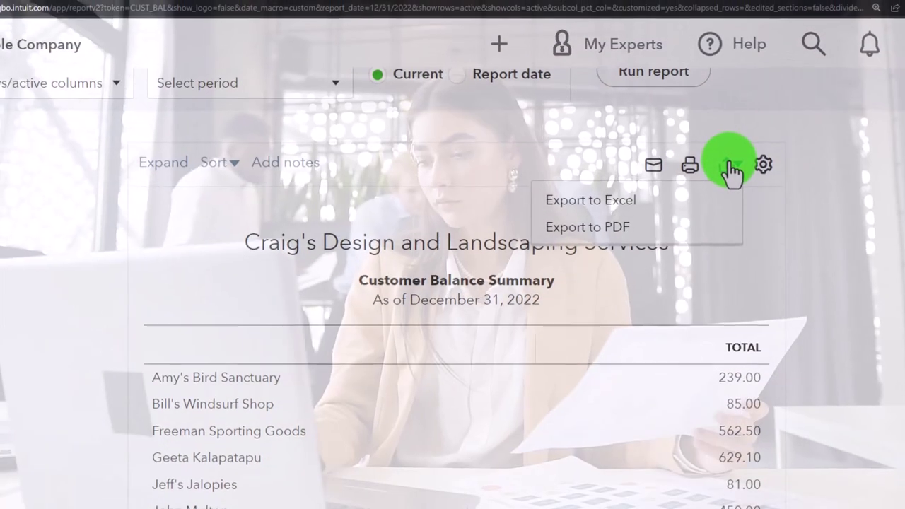
pyautogui.click(683, 104)
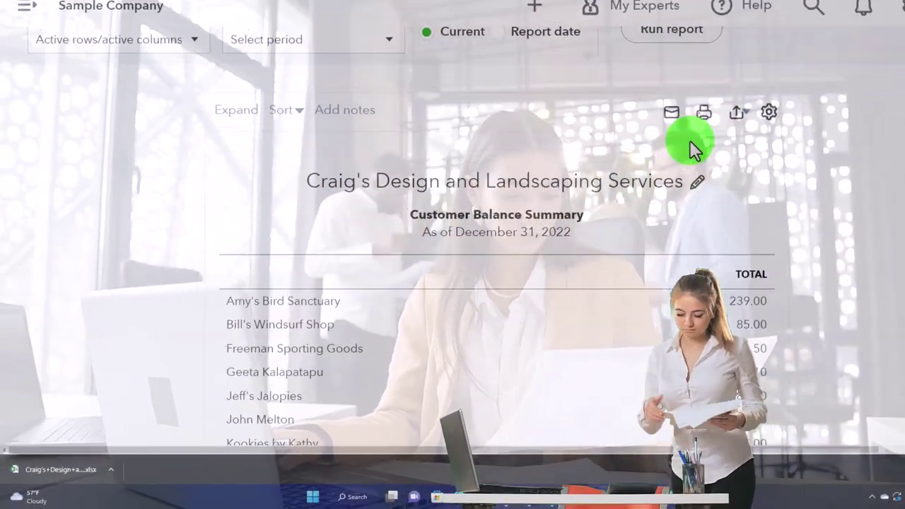
pyautogui.click(86, 458)
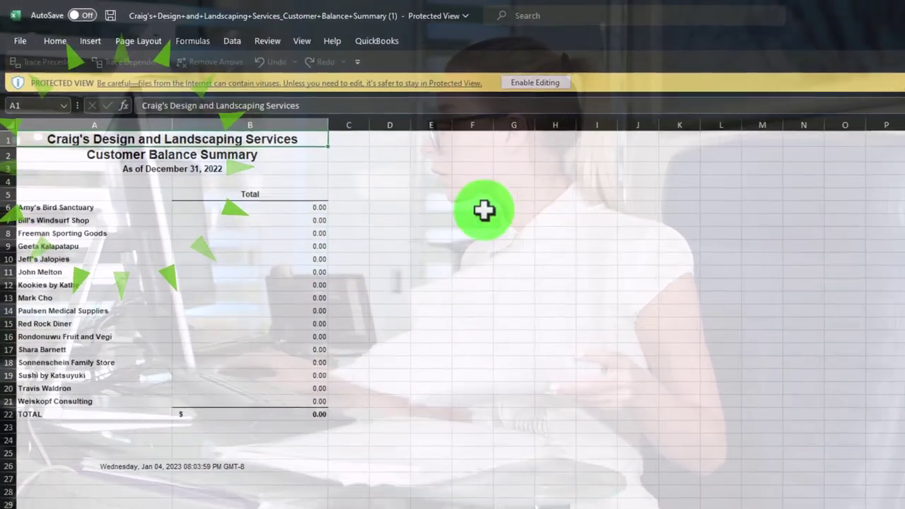
pyautogui.click(542, 87)
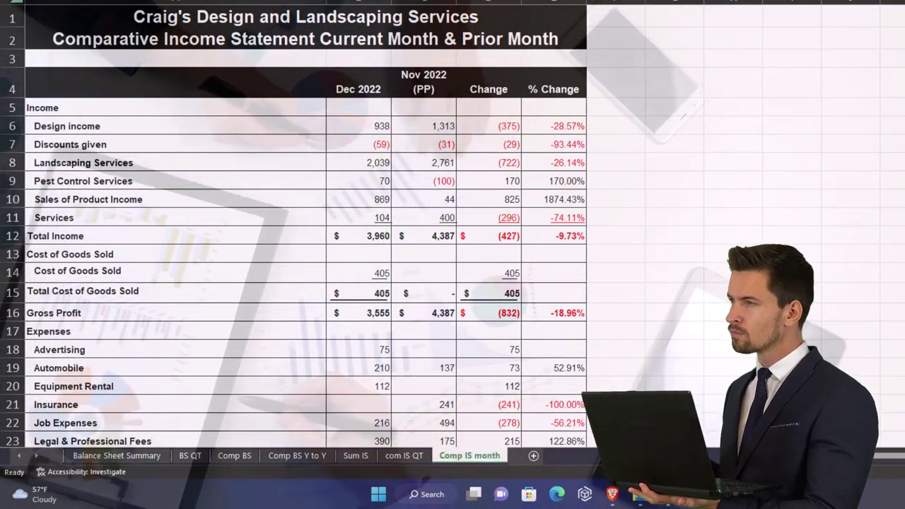
# Step: Copy the entire sheet of the exported Customer Balance Summary workbook
pyautogui.click(216, 196)
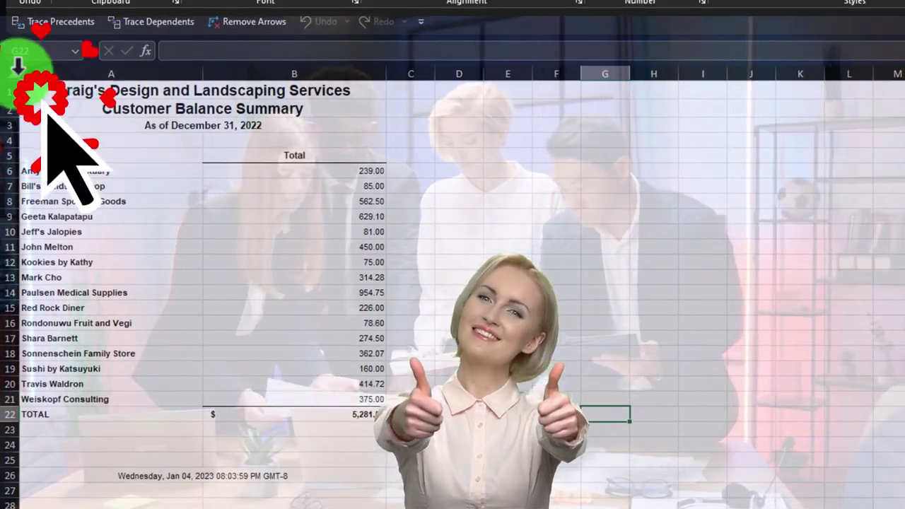
pyautogui.hotkey('ctrl', 'a')
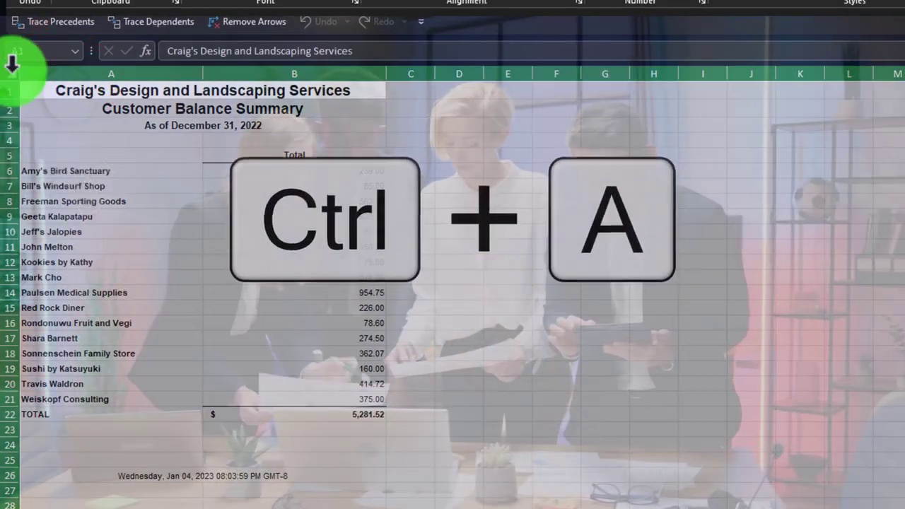
pyautogui.rightClick(530, 159)
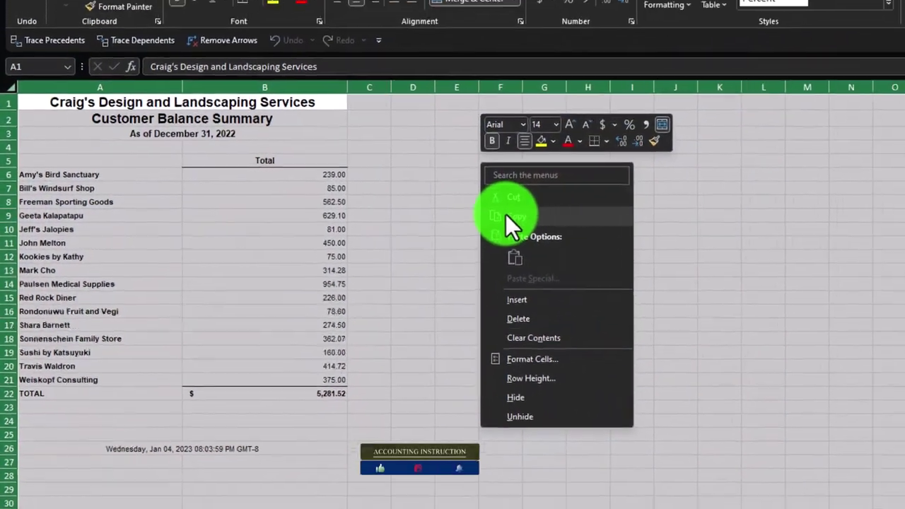
pyautogui.click(506, 214)
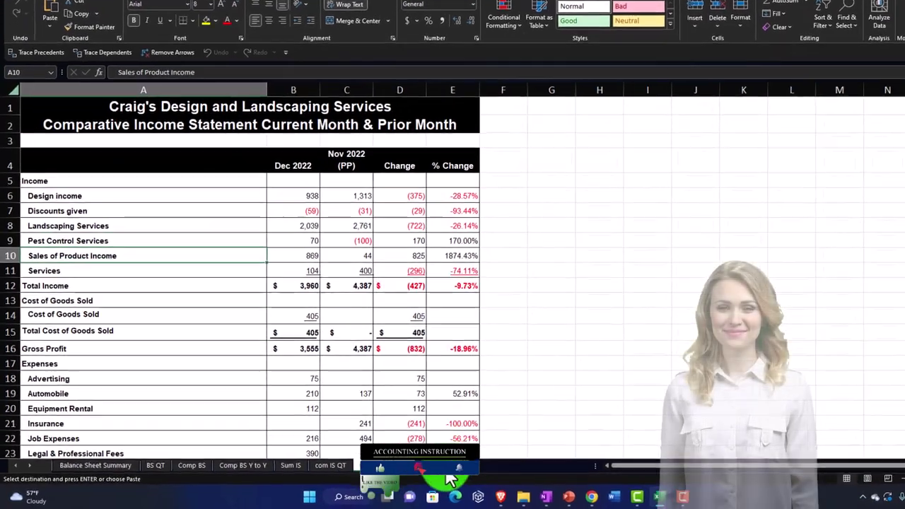
# Step: Paste the copied report into a new sheet after Comp IS month in the Reports 12.31.22 workbook and name it Dada AR
pyautogui.click(398, 470)
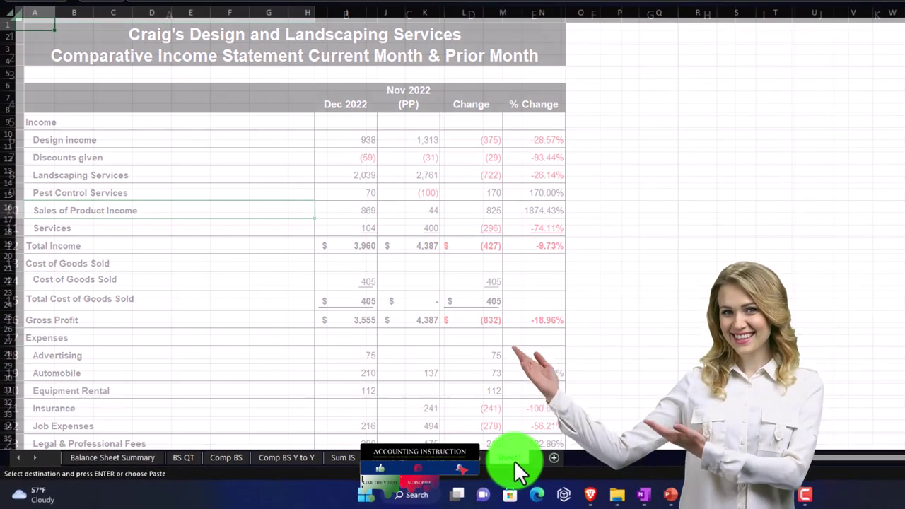
pyautogui.click(514, 460)
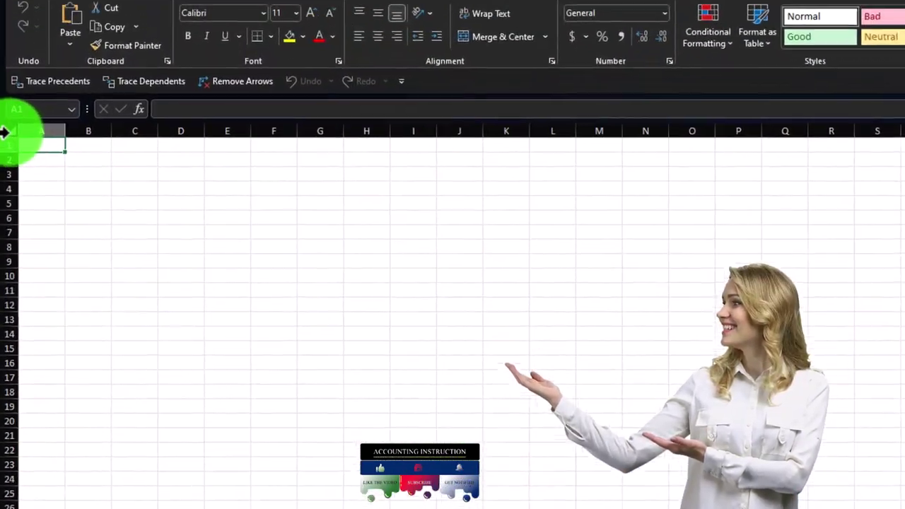
pyautogui.click(10, 39)
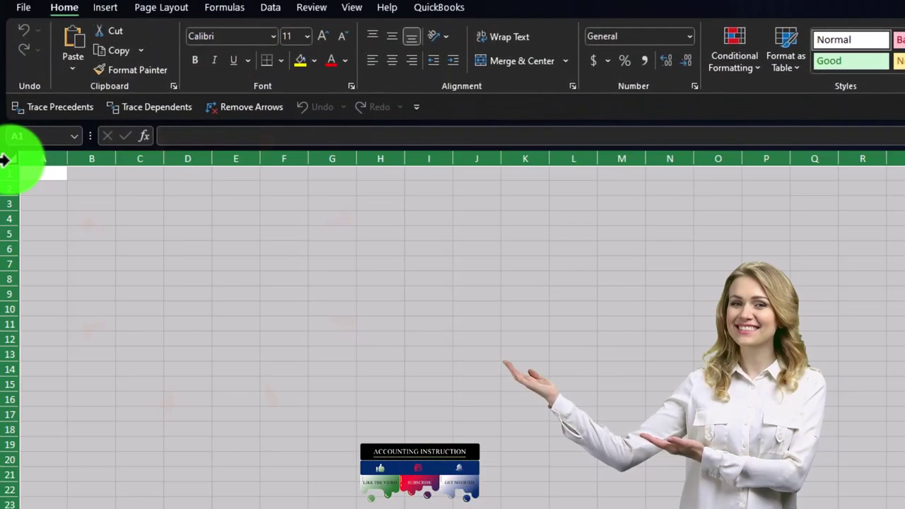
pyautogui.rightClick(67, 204)
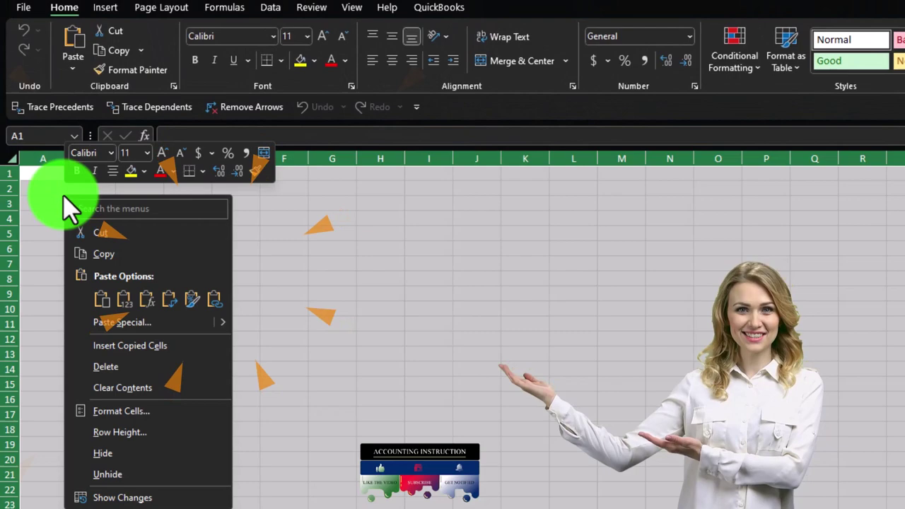
pyautogui.click(100, 300)
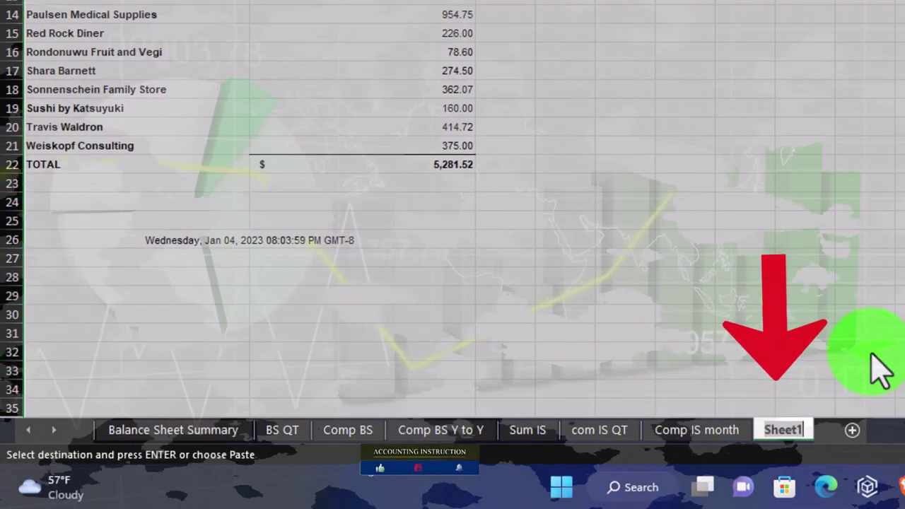
pyautogui.write('DA')
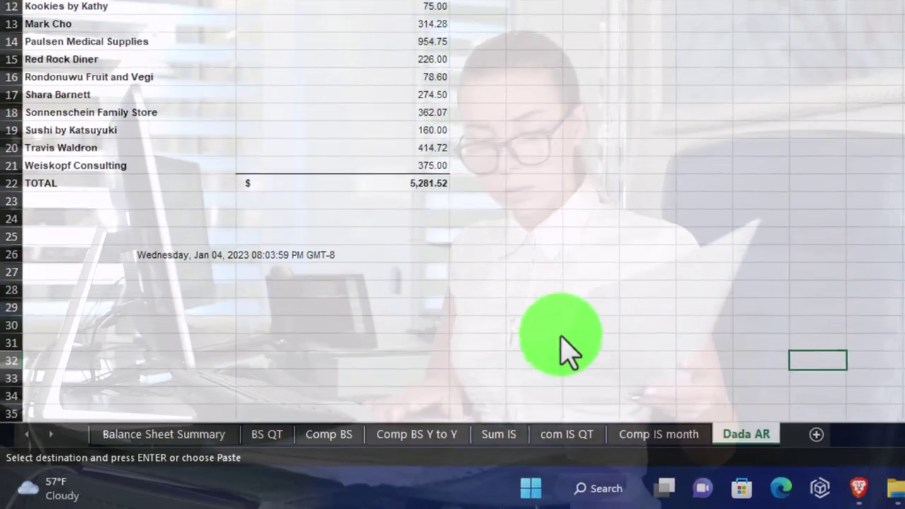
pyautogui.click(587, 279)
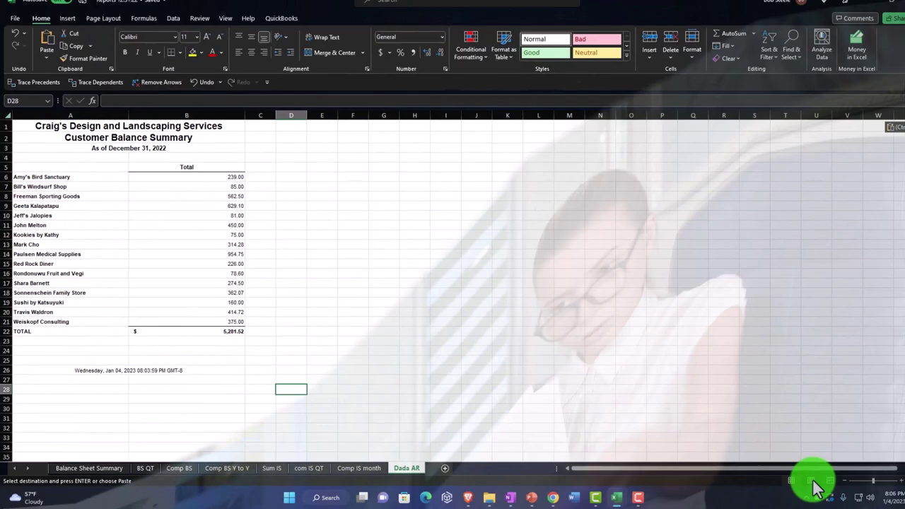
# Step: Display the page break lines on the Dada AR sheet by switching to Page Layout view and back to Normal view
pyautogui.click(811, 481)
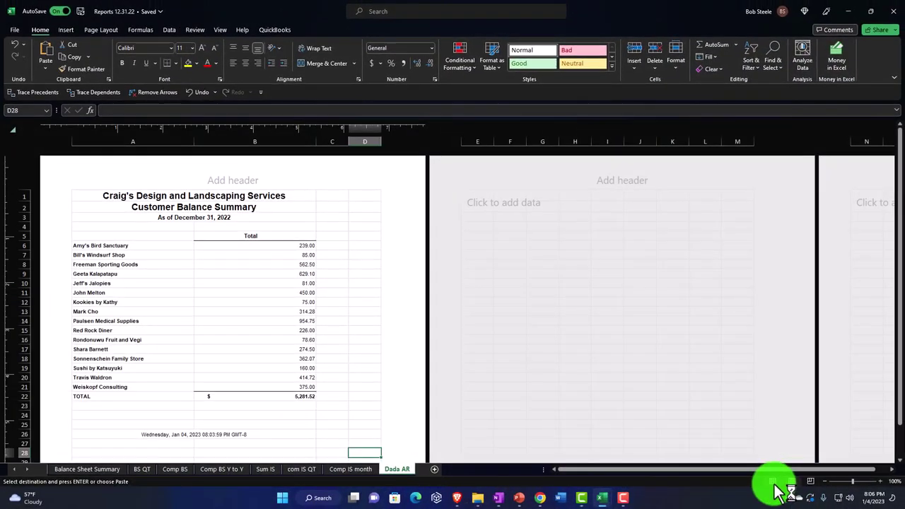
pyautogui.click(774, 483)
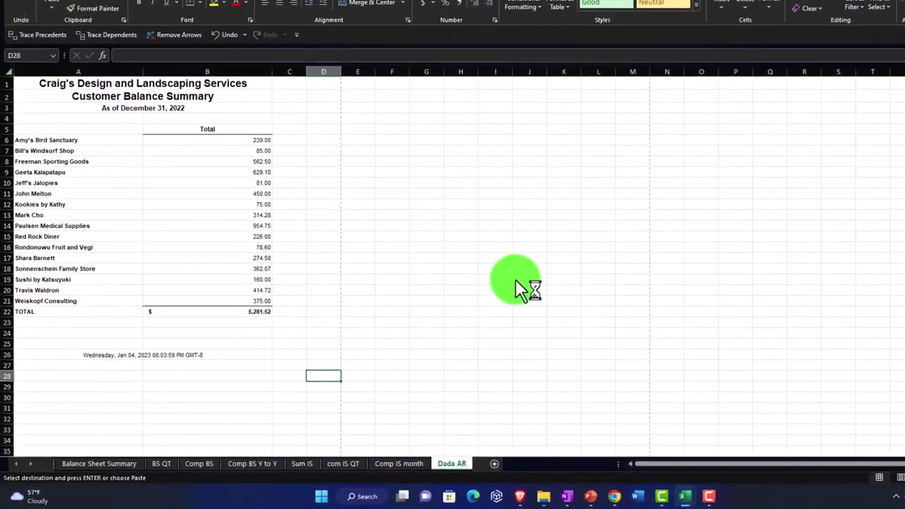
pyautogui.scroll(1, 565, 270)
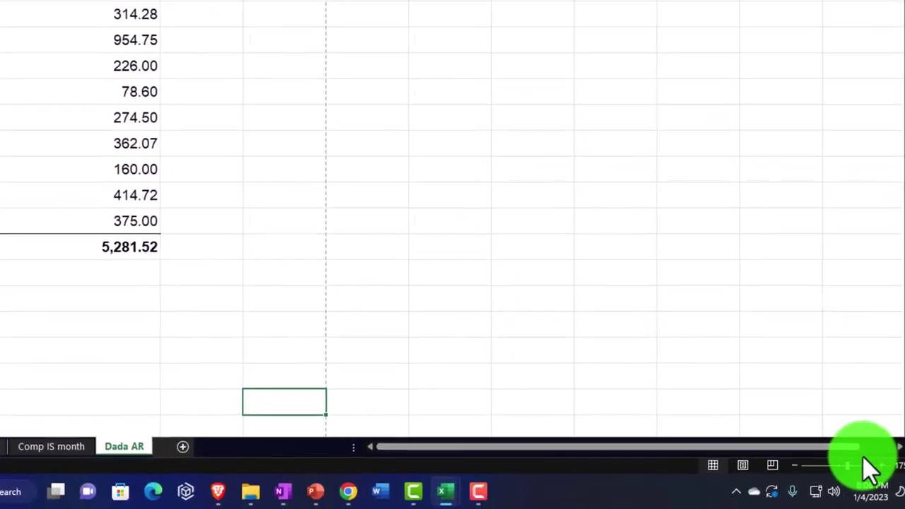
pyautogui.scroll(5, 212, 283)
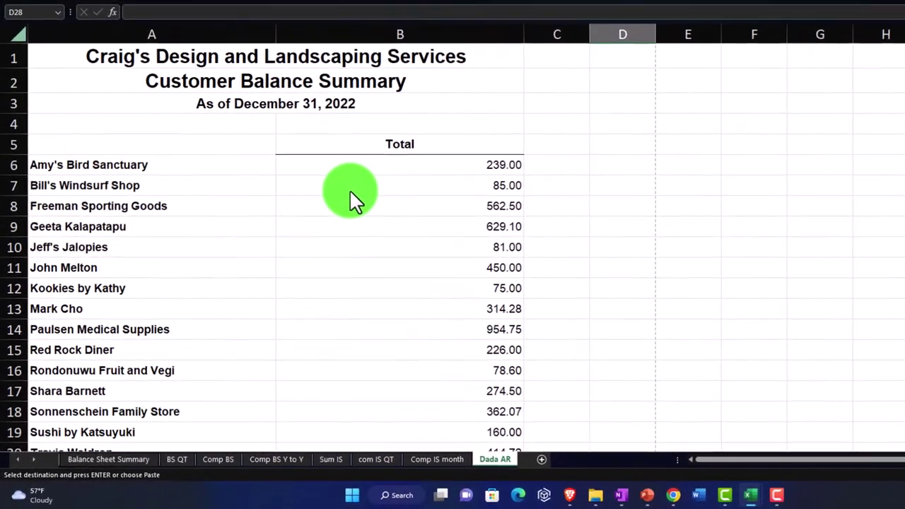
# Step: Clear the formatting of the whole Dada AR sheet by applying blank cell F5's format to it with Format Painter
pyautogui.click(280, 252)
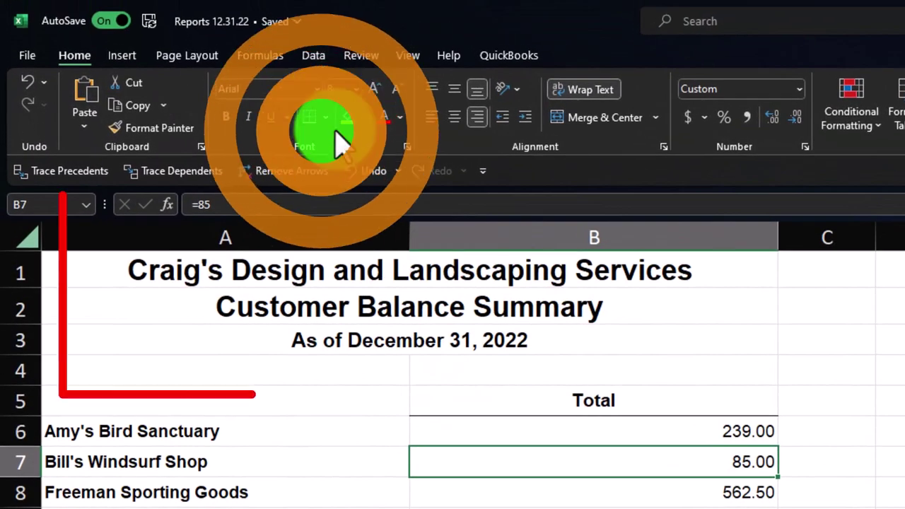
pyautogui.click(333, 273)
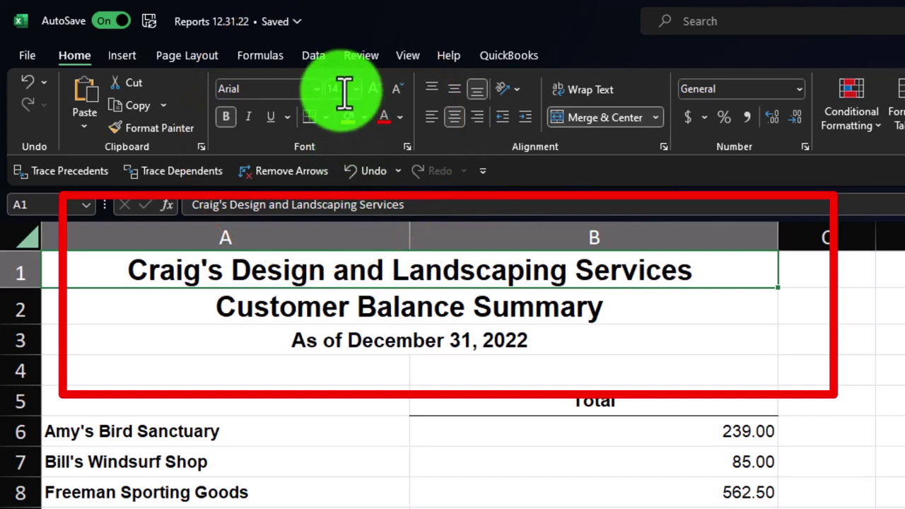
pyautogui.click(901, 401)
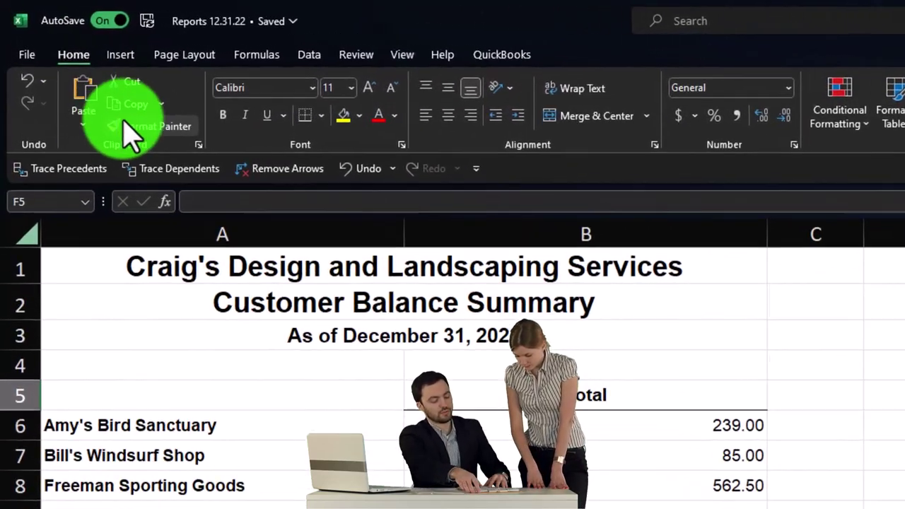
pyautogui.click(93, 80)
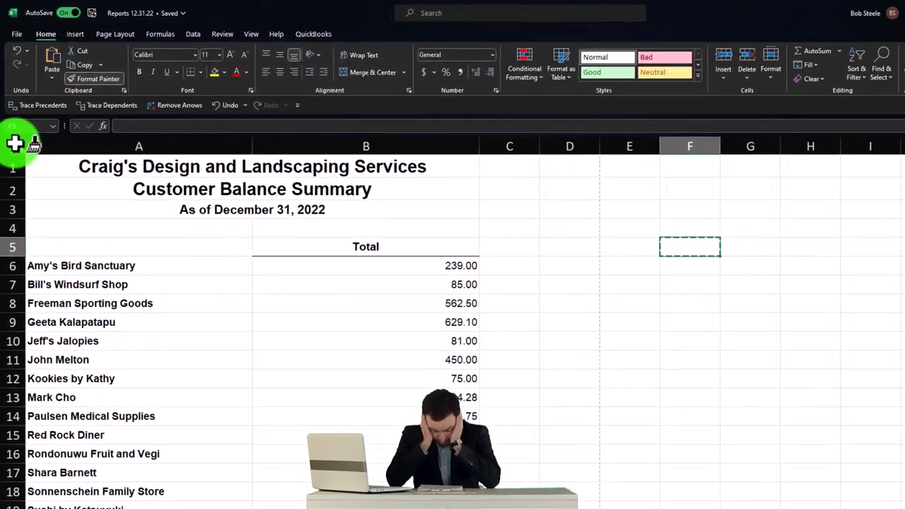
pyautogui.click(13, 127)
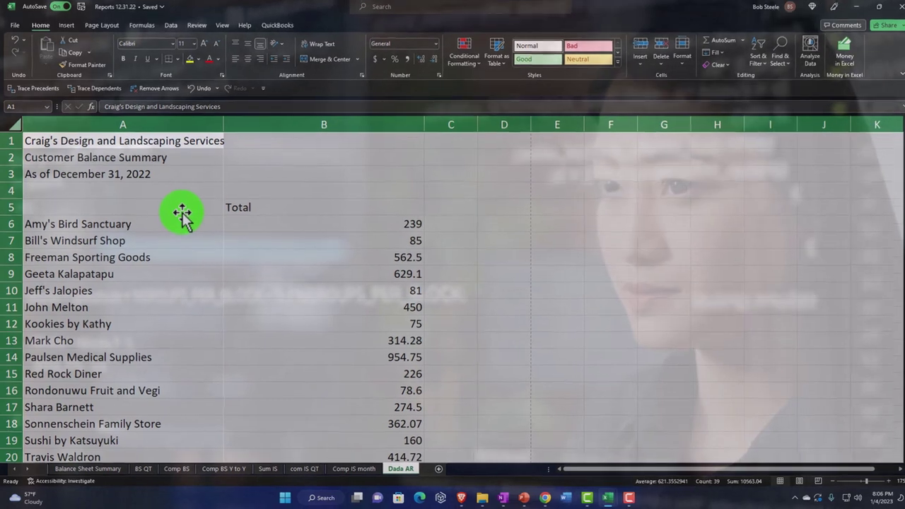
# Step: Format all cells as Currency with no symbol, 0 decimal places and red bracketed negative numbers
pyautogui.rightClick(202, 183)
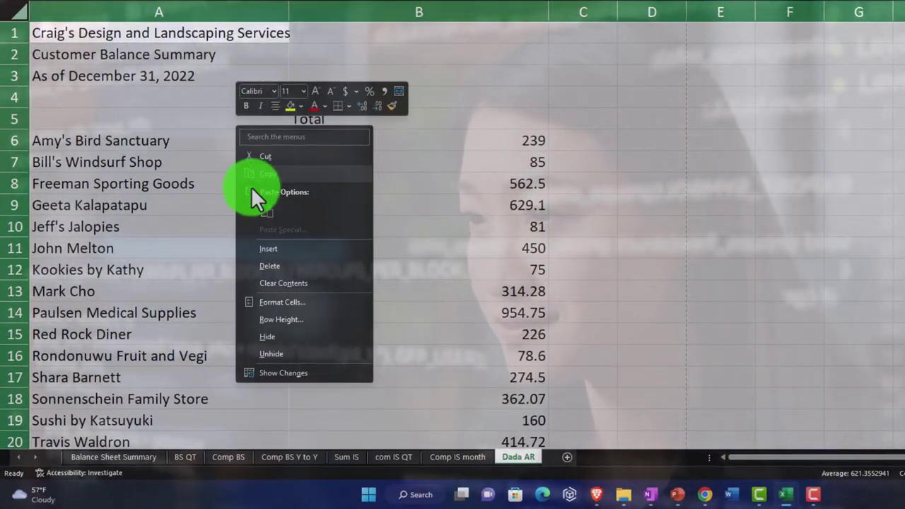
pyautogui.click(275, 297)
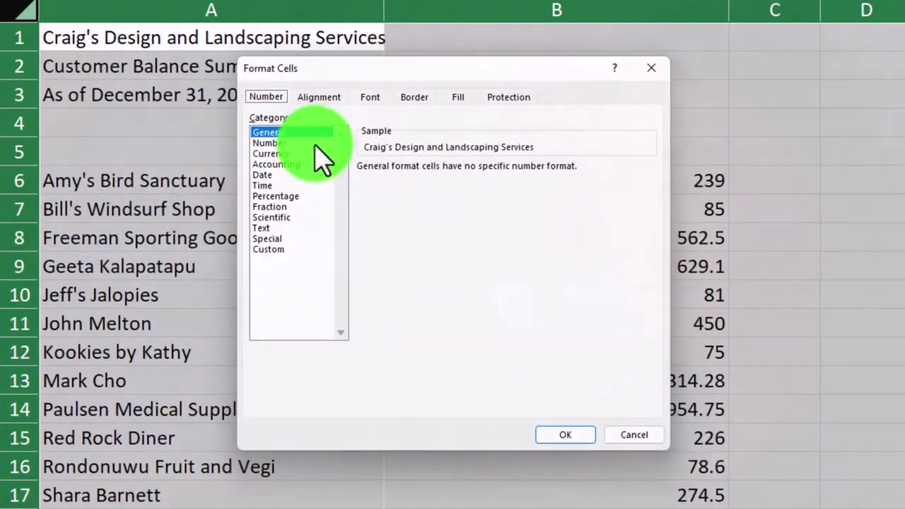
pyautogui.click(177, 235)
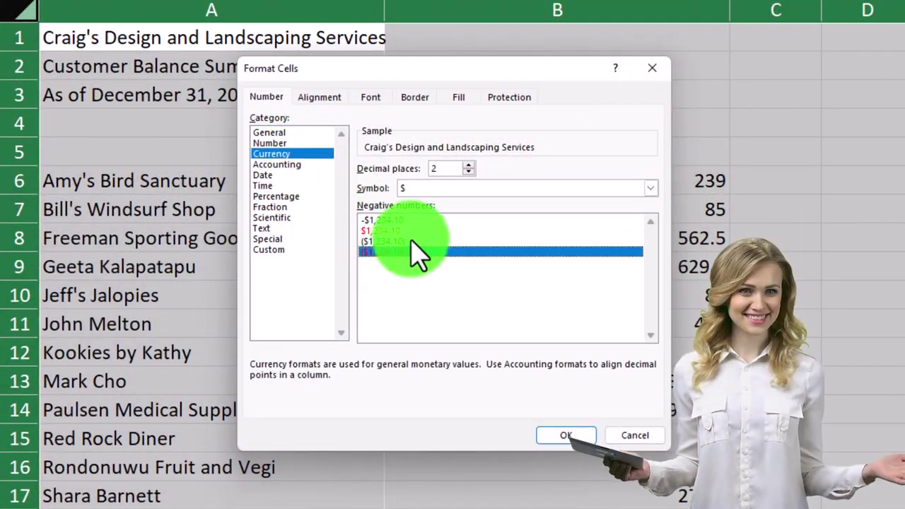
pyautogui.click(466, 187)
pyautogui.click(467, 204)
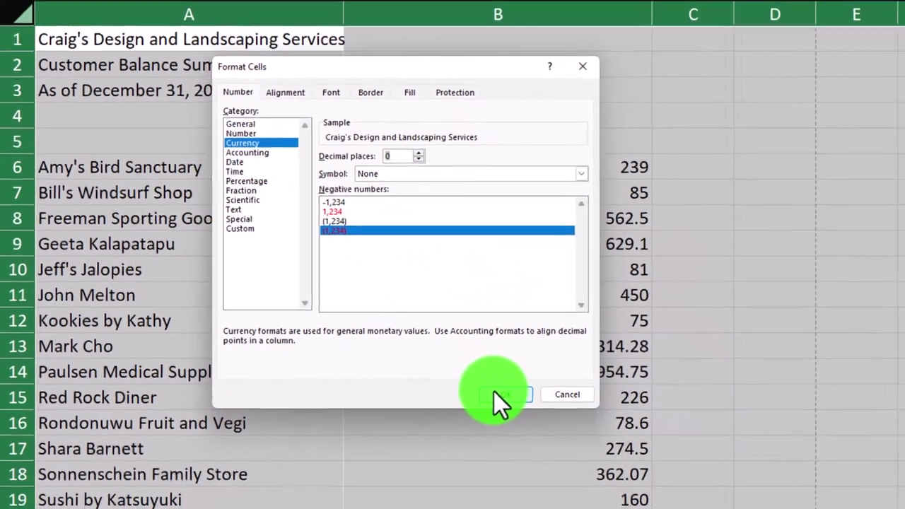
pyautogui.click(565, 435)
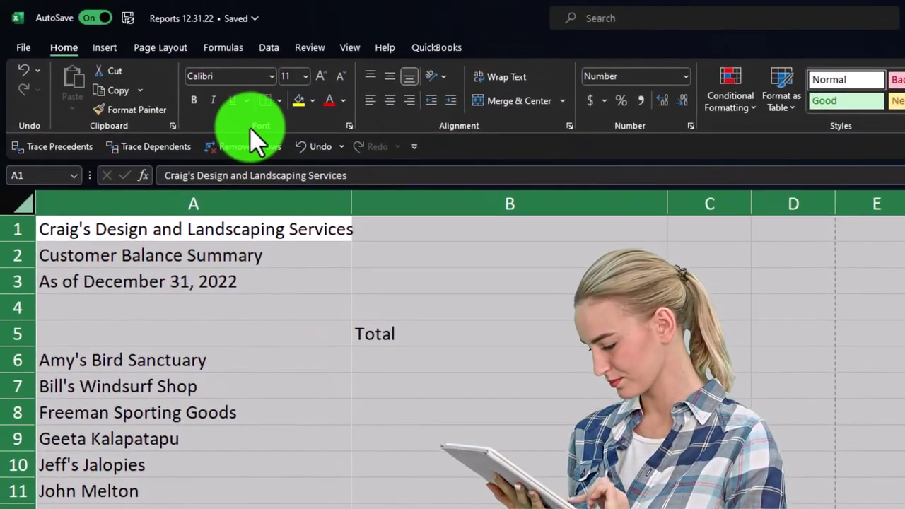
# Step: Make all text and numbers on the Dada AR sheet bold
pyautogui.click(195, 100)
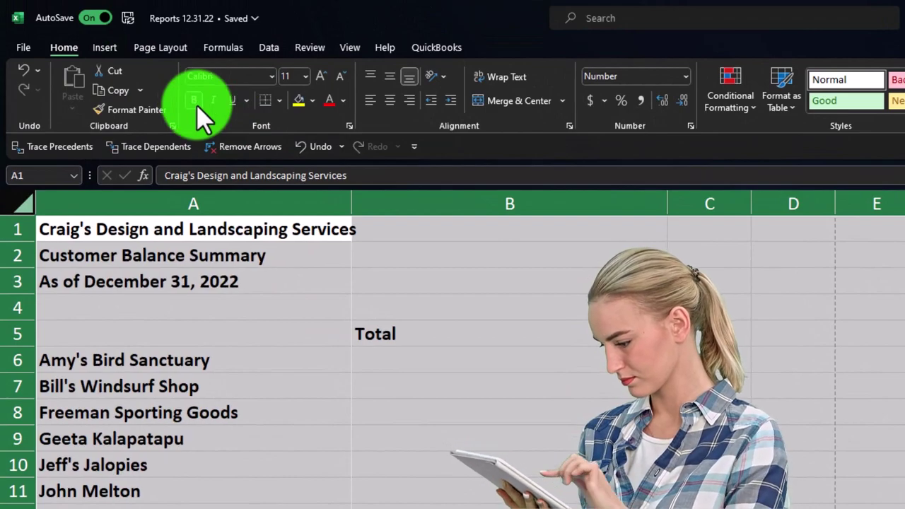
pyautogui.click(285, 494)
pyautogui.scroll(-1, 279, 498)
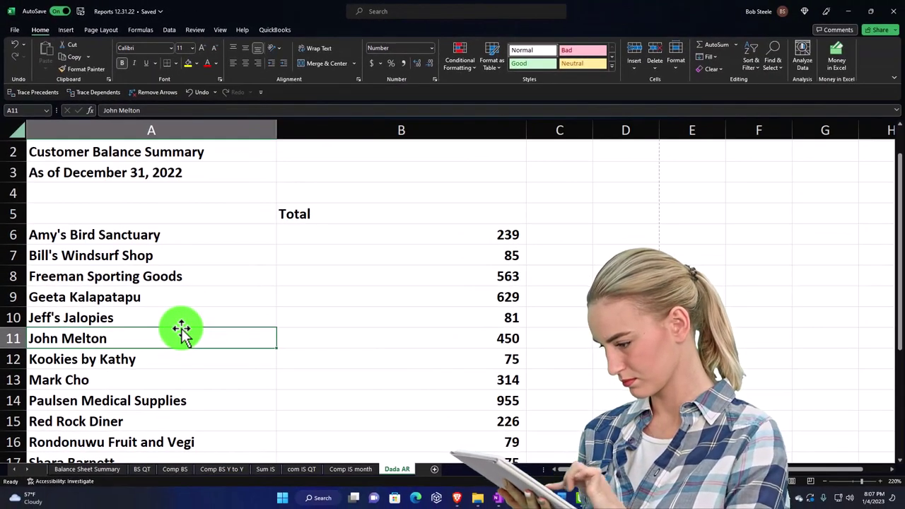
pyautogui.scroll(1, 181, 332)
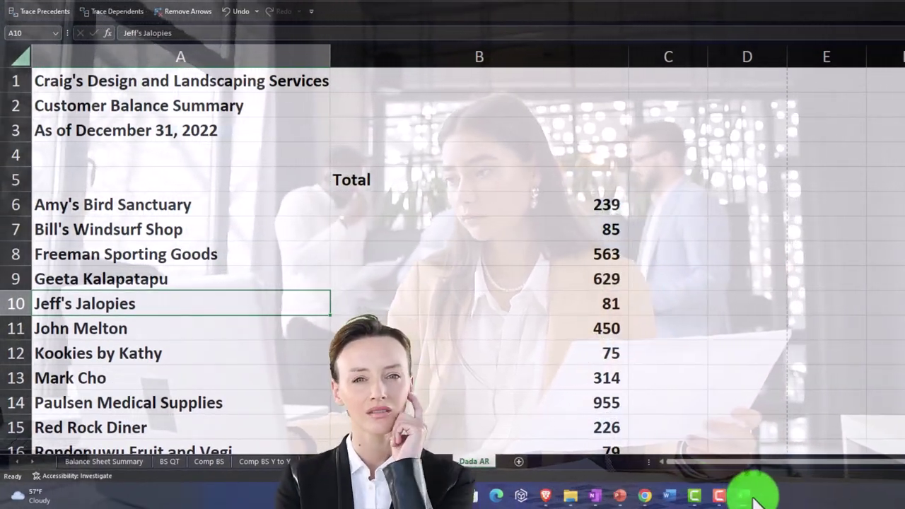
# Step: Switch to the exported Customer Balance Summary workbook and close it, returning to the Dada AR sheet
pyautogui.moveTo(716, 490)
pyautogui.moveTo(718, 451)
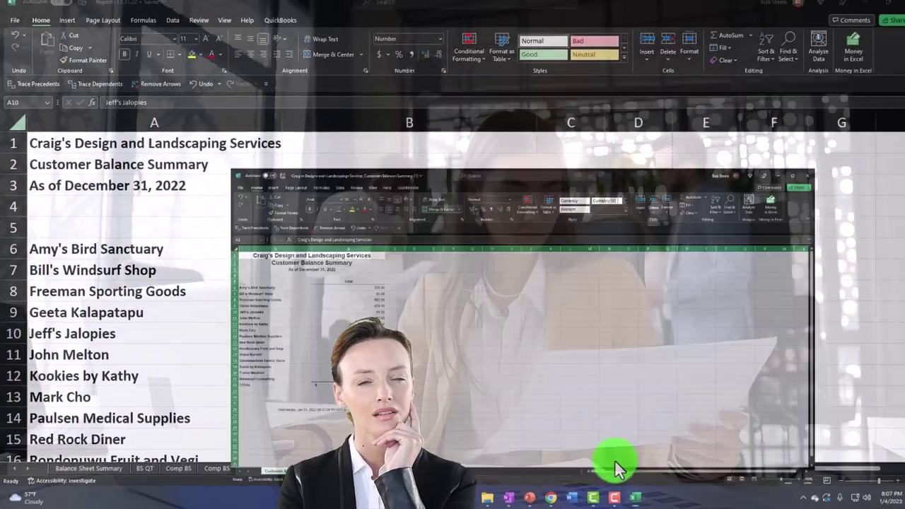
pyautogui.click(614, 459)
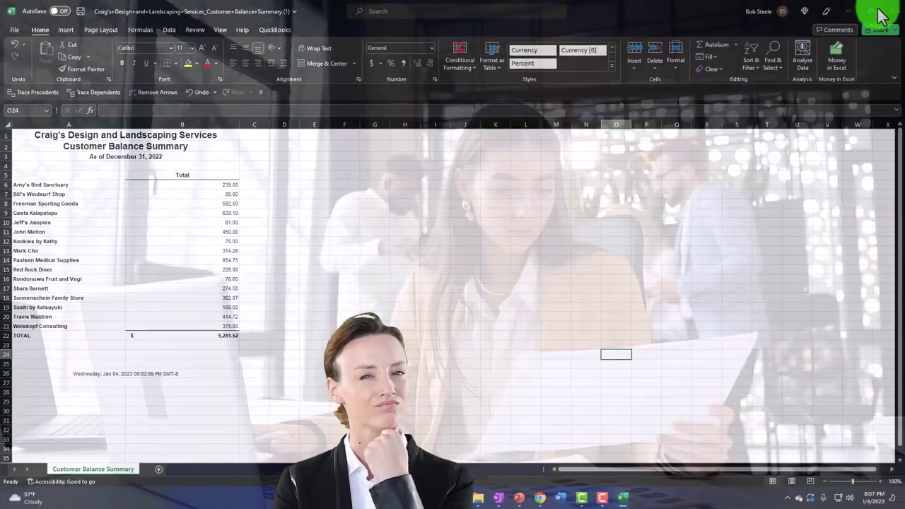
pyautogui.click(889, 12)
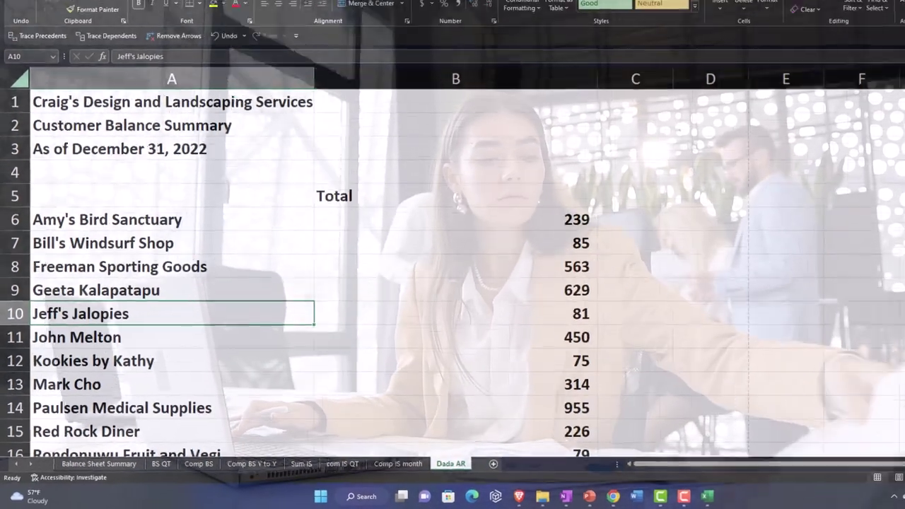
pyautogui.click(889, 10)
pyautogui.scroll(-5, 615, 314)
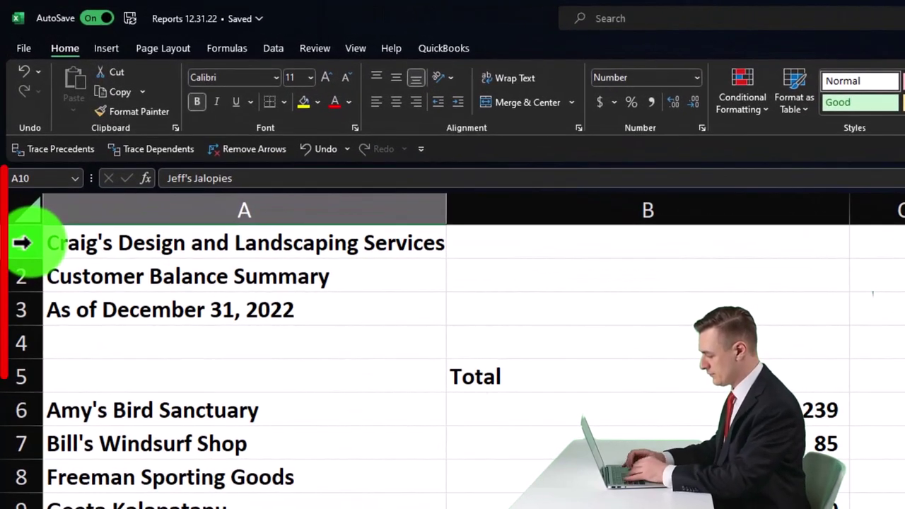
# Step: Delete rows 1 to 5 containing the report title, date and Total header
pyautogui.click(17, 242)
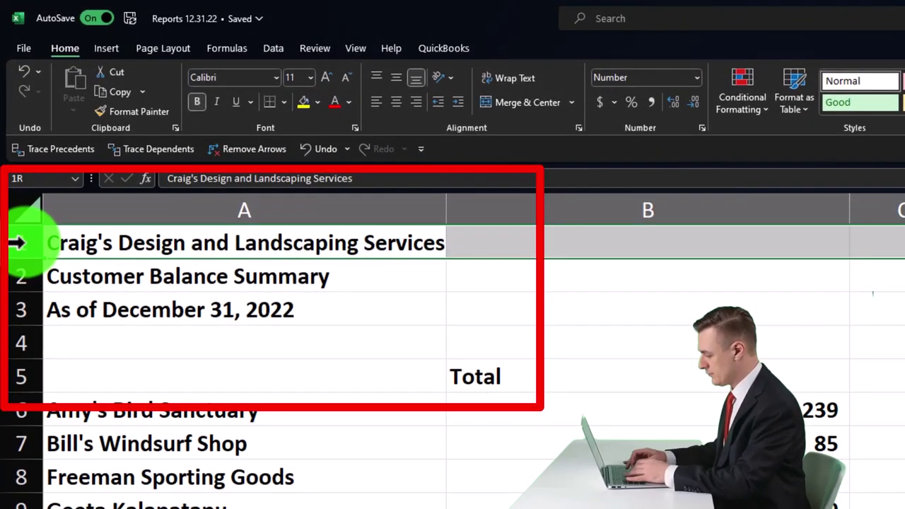
pyautogui.moveTo(17, 242); pyautogui.dragTo(17, 368)
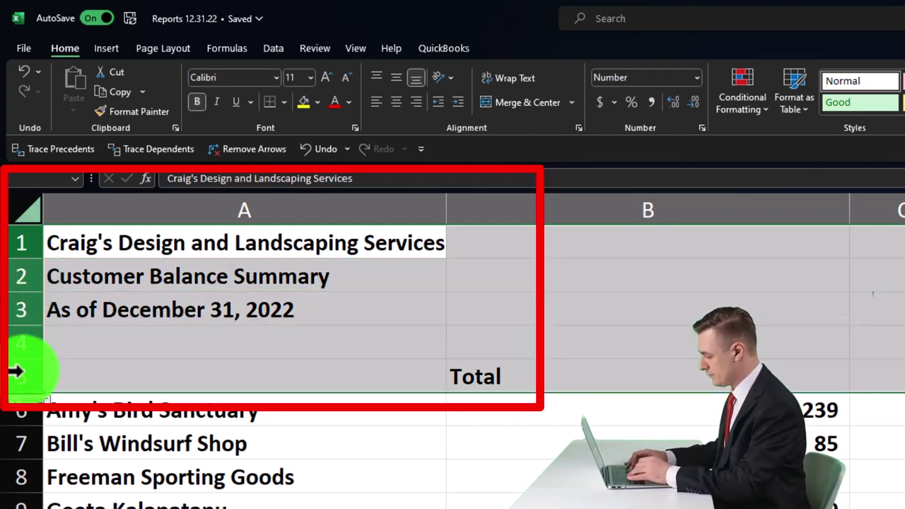
pyautogui.rightClick(238, 318)
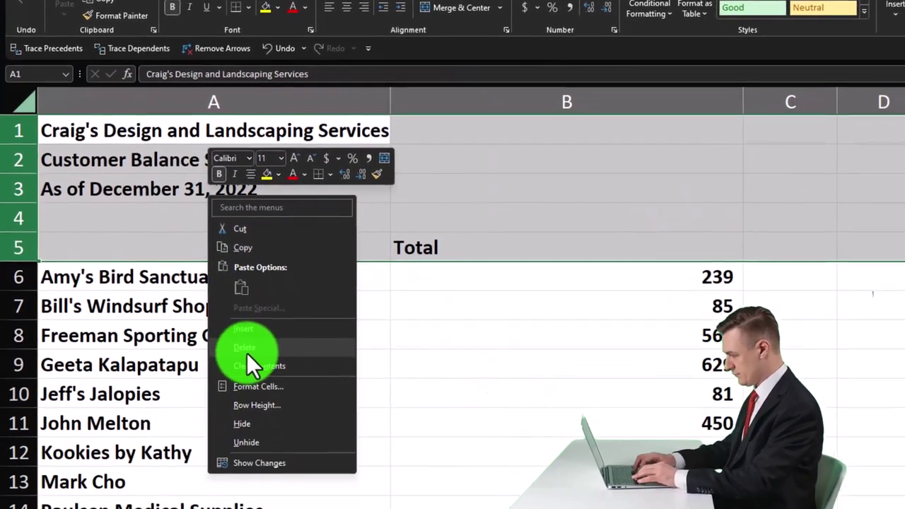
pyautogui.click(246, 347)
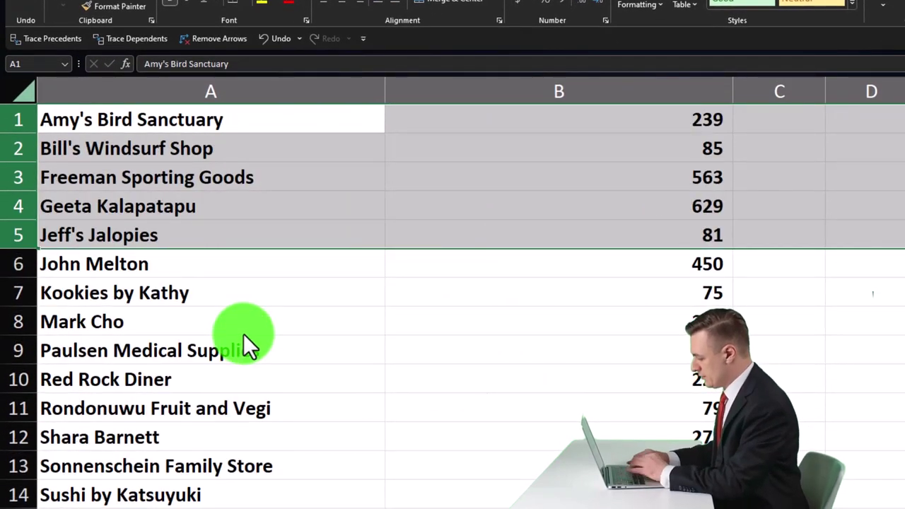
# Step: Examine the TOTAL formula in B17 and the contents of the customer balance cells above it
pyautogui.scroll(-3, 244, 333)
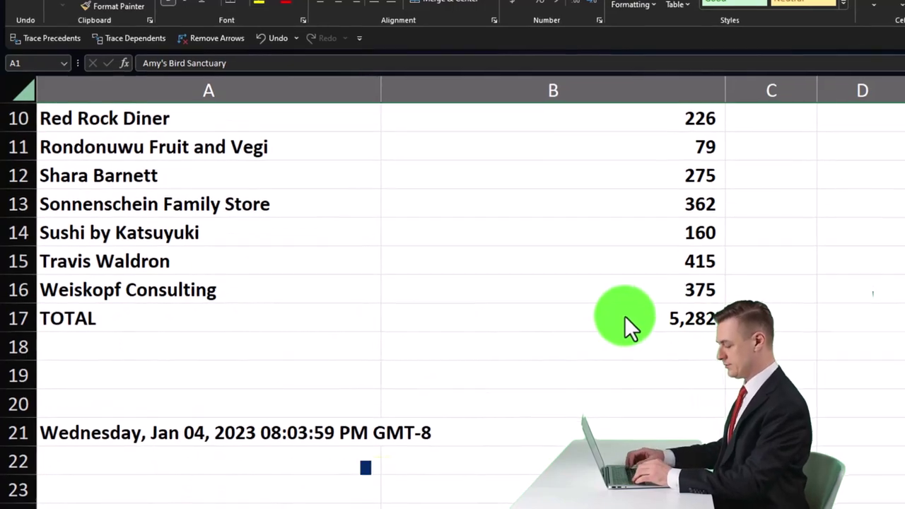
pyautogui.click(631, 322)
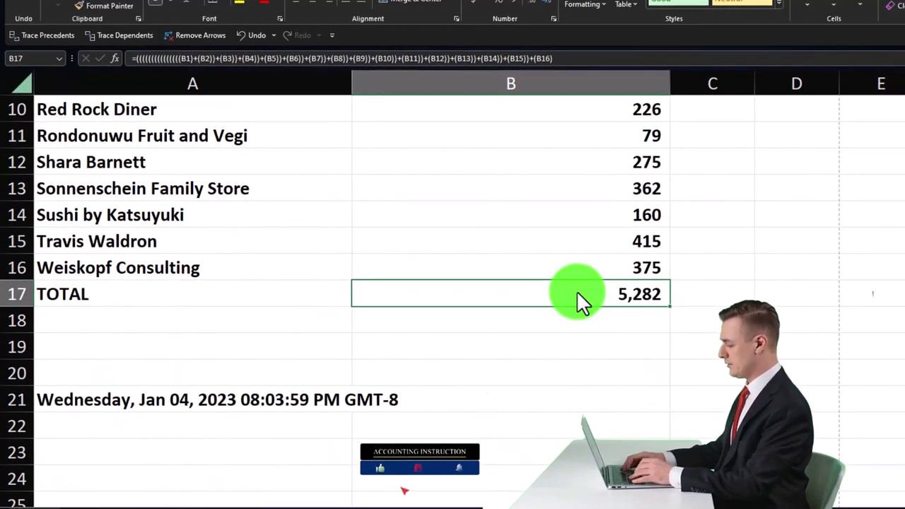
pyautogui.doubleClick(576, 290)
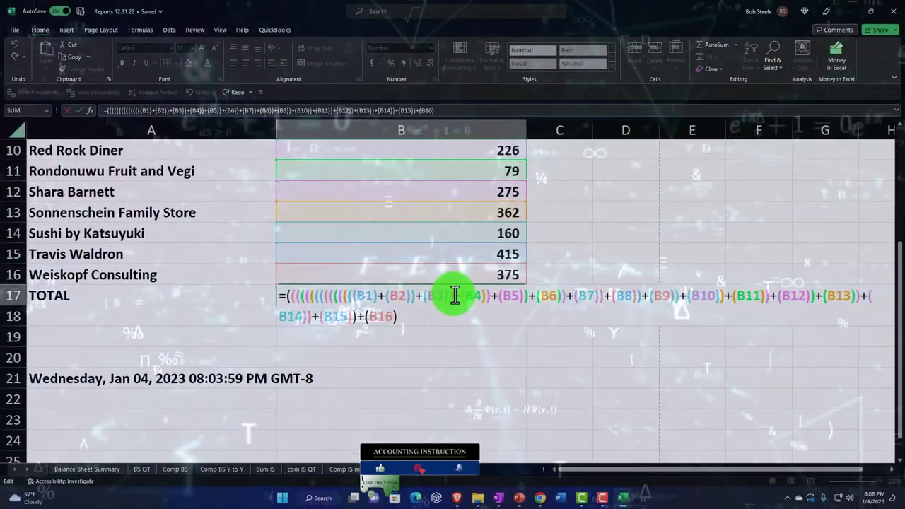
pyautogui.press('Return')
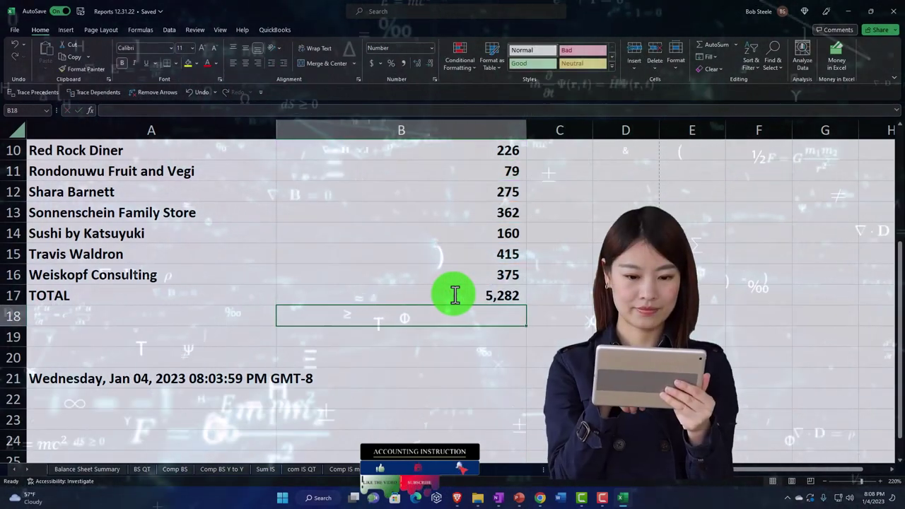
pyautogui.scroll(3, 455, 295)
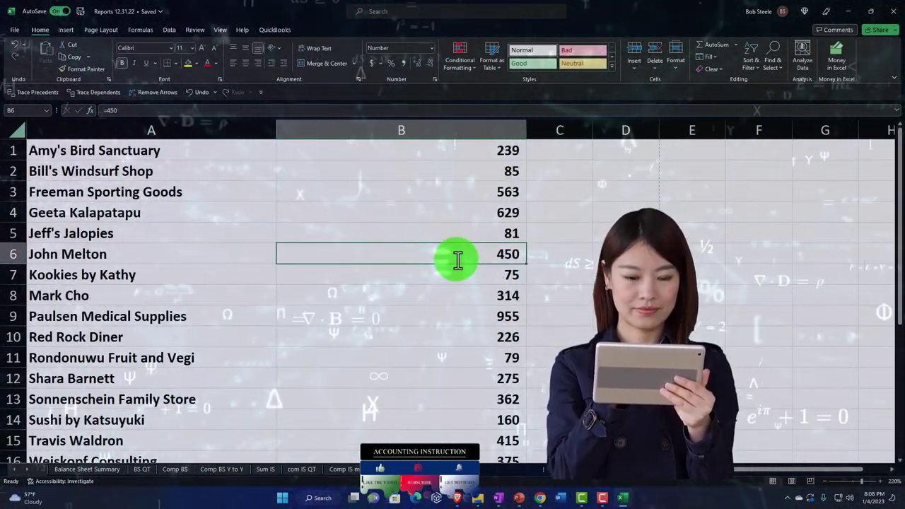
pyautogui.click(465, 239)
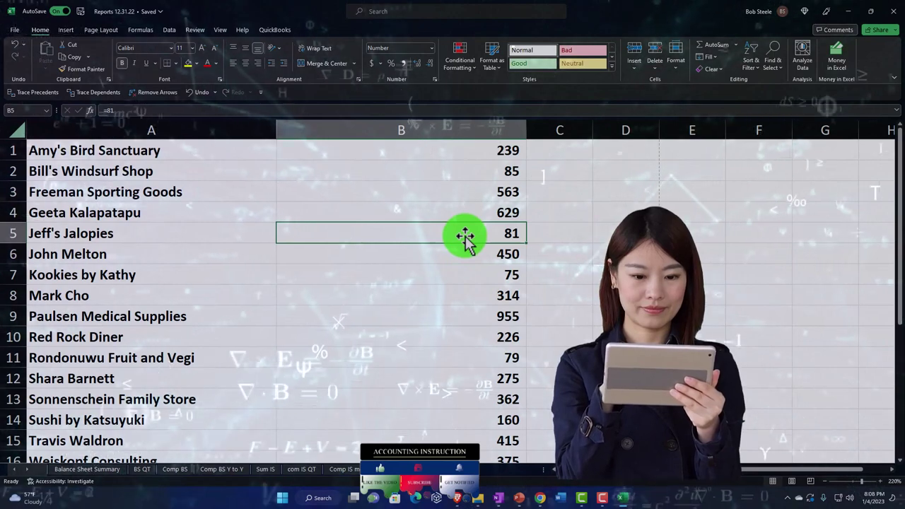
pyautogui.click(463, 216)
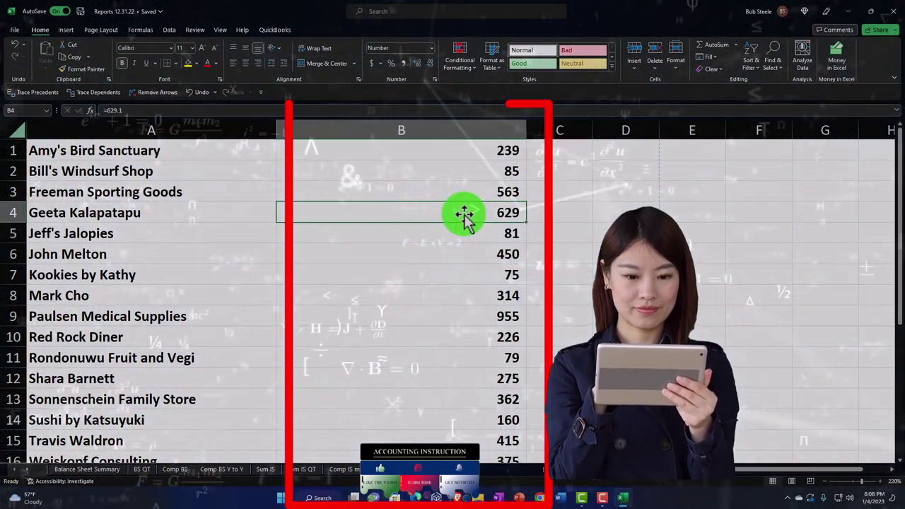
# Step: Convert column B's formulas to plain numbers by copying the column and pasting it over itself as values, and check B17
pyautogui.click(455, 127)
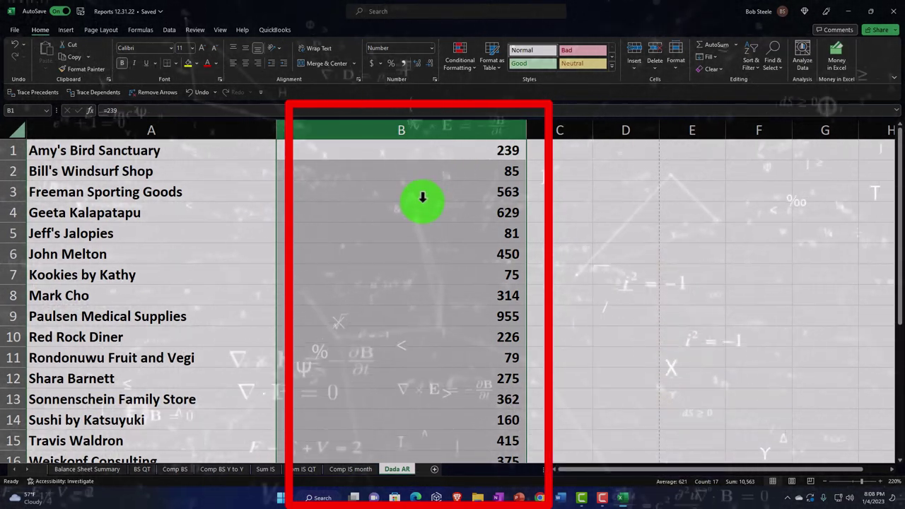
pyautogui.rightClick(422, 202)
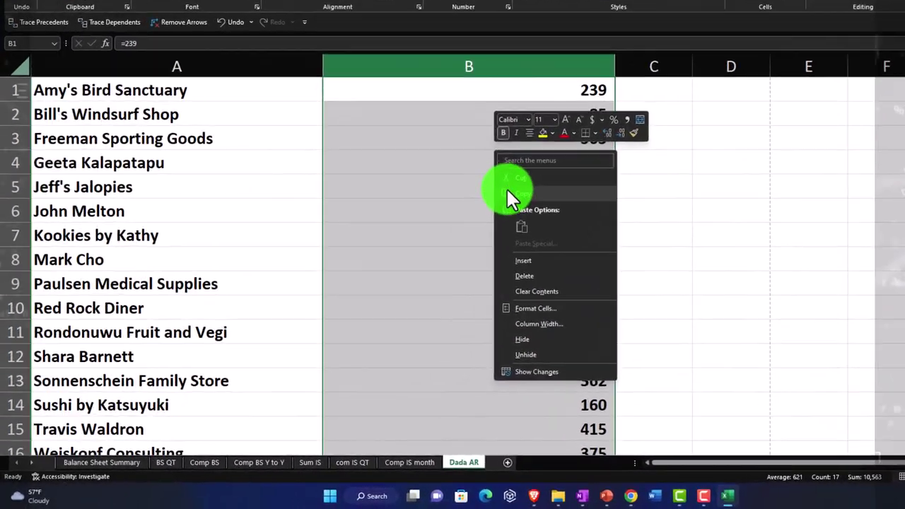
pyautogui.click(433, 231)
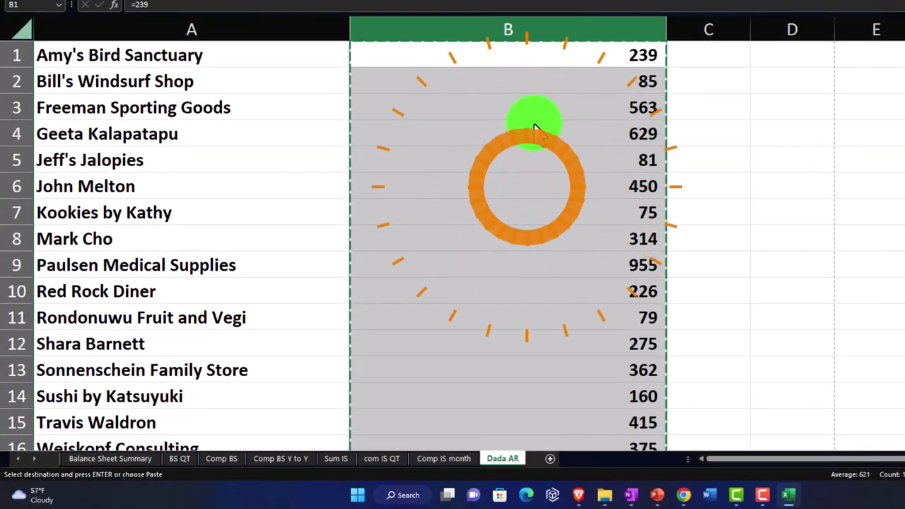
pyautogui.rightClick(535, 130)
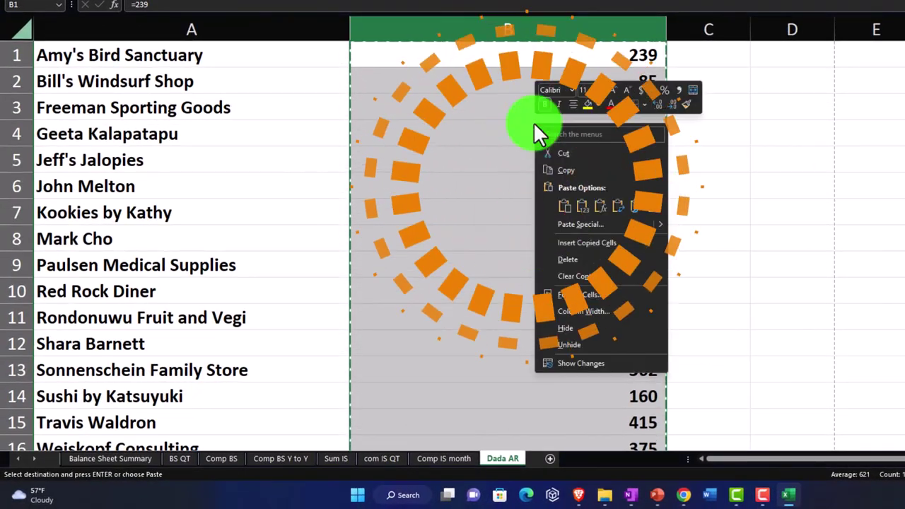
pyautogui.click(580, 205)
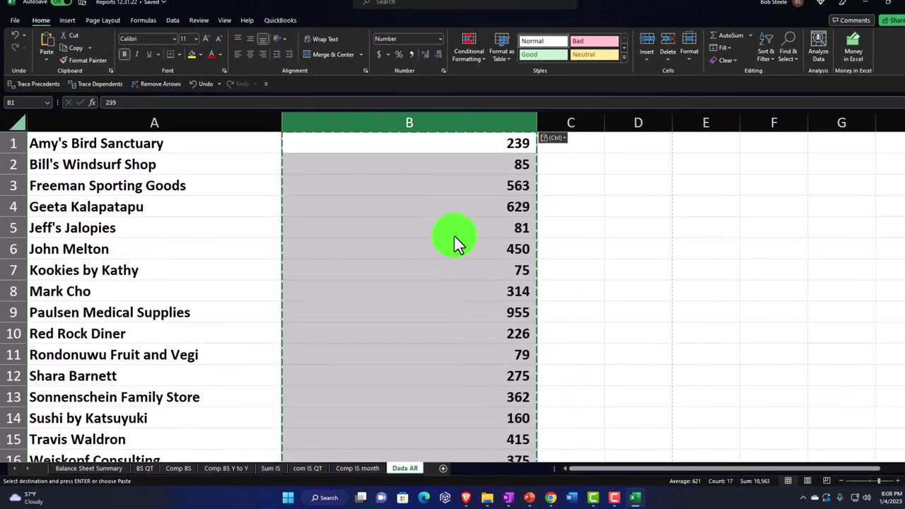
pyautogui.click(537, 176)
pyautogui.scroll(-4, 537, 177)
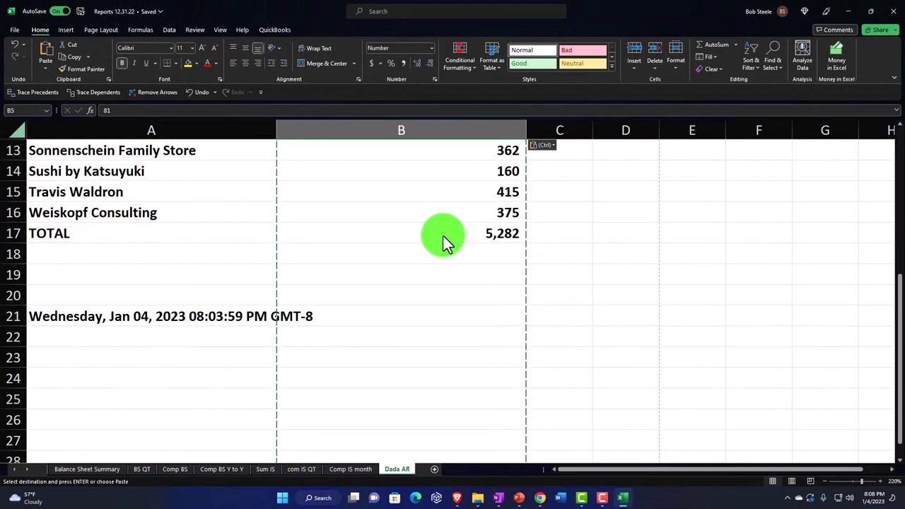
pyautogui.click(443, 237)
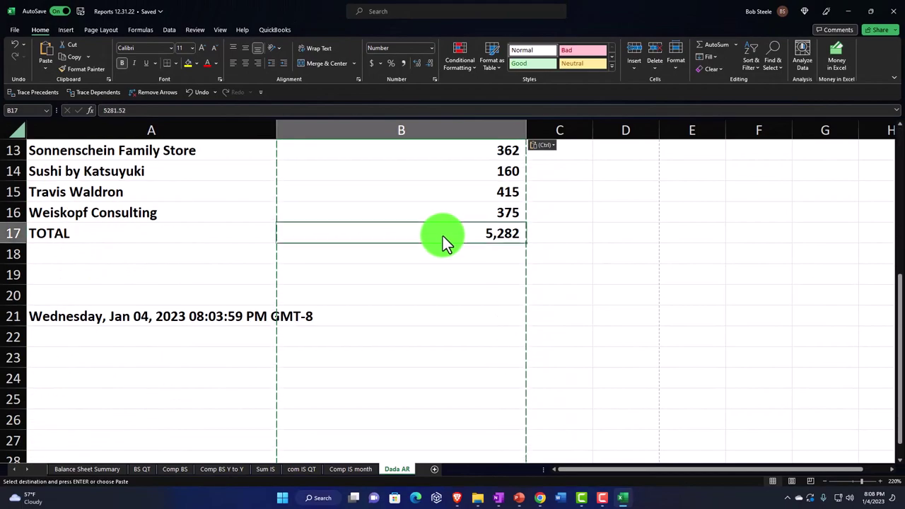
# Step: Check that B17 holds a plain number and delete rows 17 to 24 with the TOTAL line and report timestamp
pyautogui.doubleClick(512, 237)
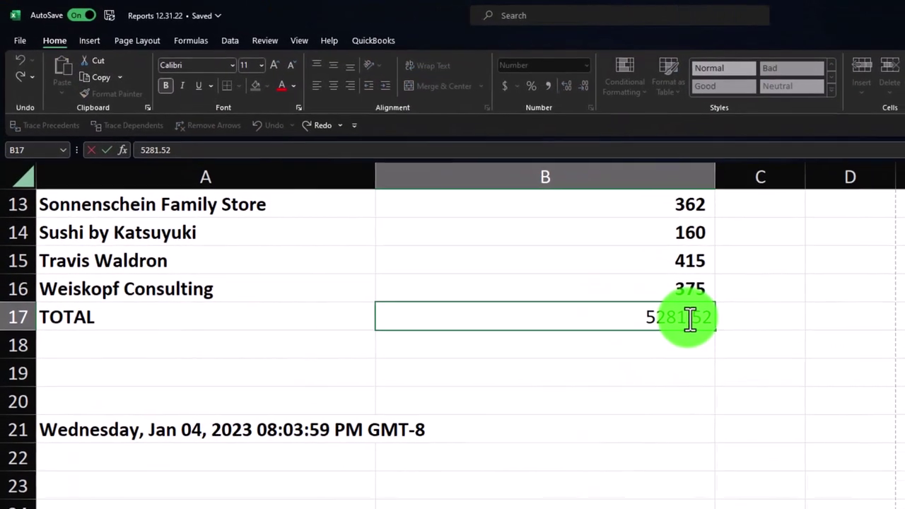
pyautogui.press('Return')
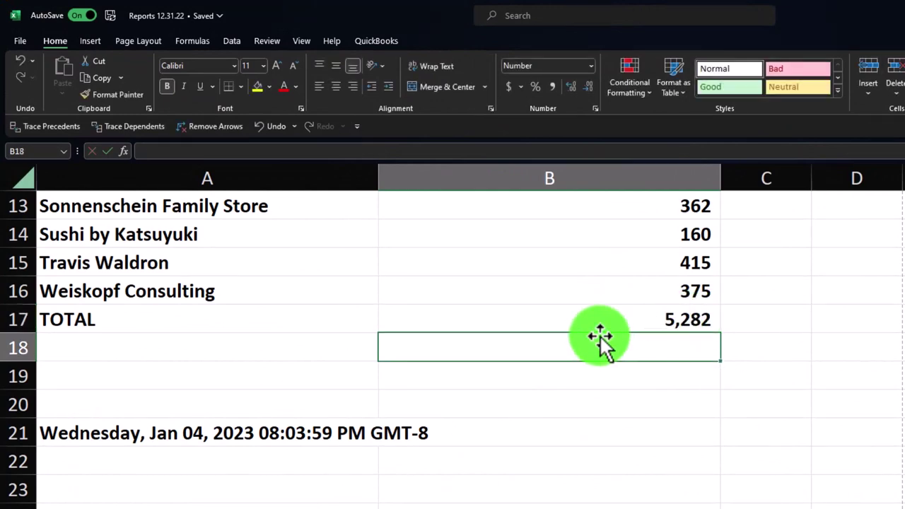
pyautogui.click(16, 320)
pyautogui.press('Delete')
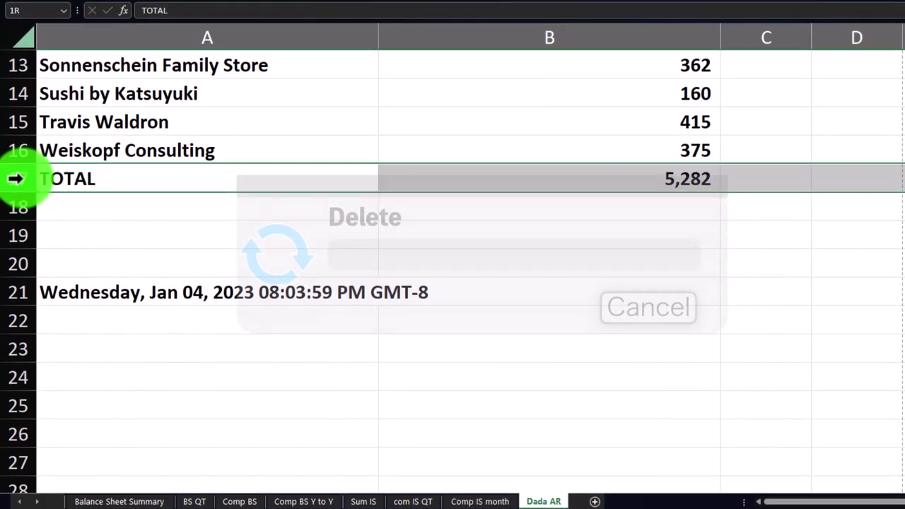
pyautogui.moveTo(16, 179); pyautogui.dragTo(36, 369)
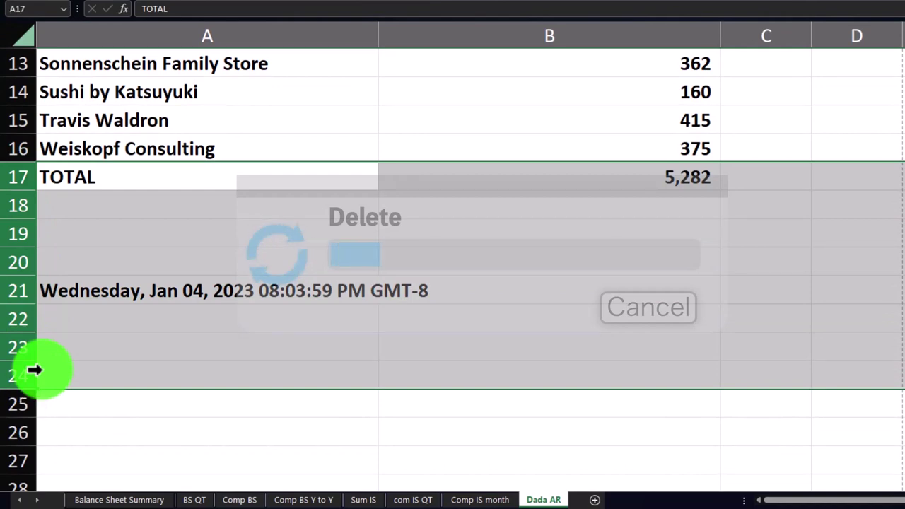
pyautogui.rightClick(37, 370)
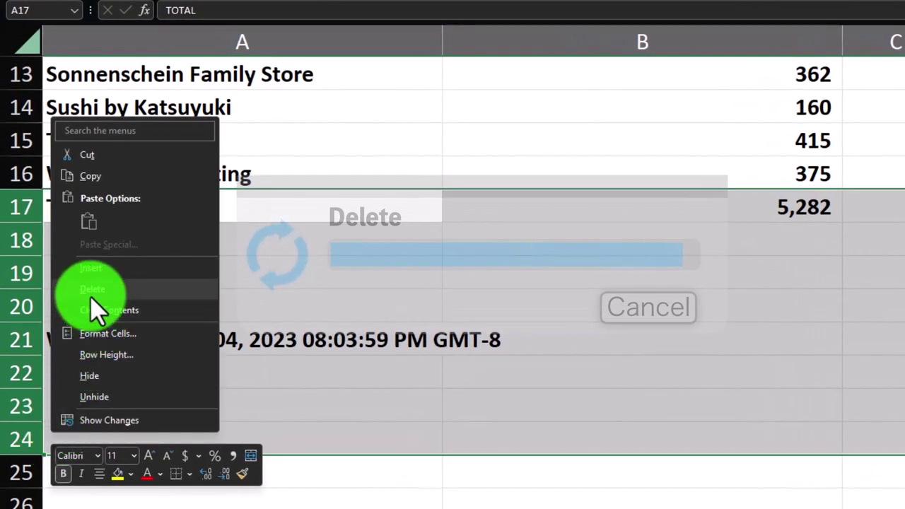
pyautogui.click(92, 309)
pyautogui.click(294, 320)
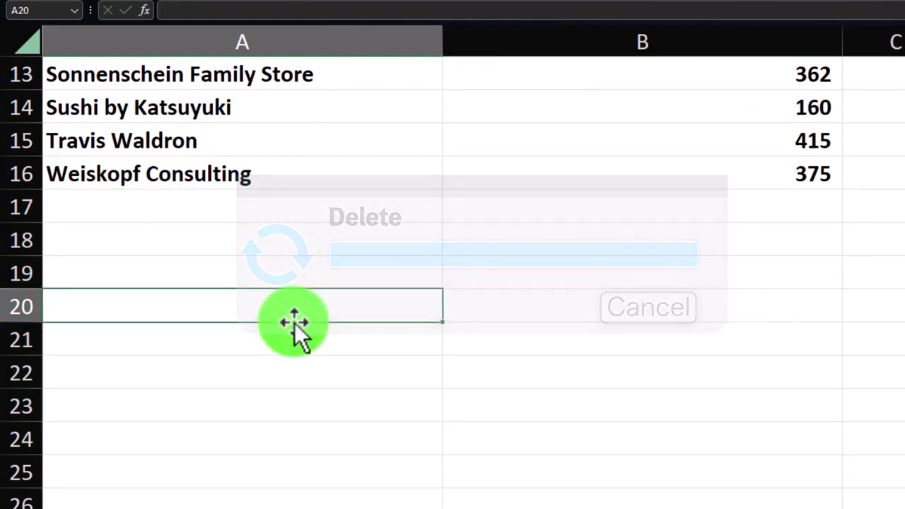
# Step: Try out filter controls on the customer list A1:B16, opening the balance column's filter options, and remove the filter
pyautogui.scroll(4, 294, 321)
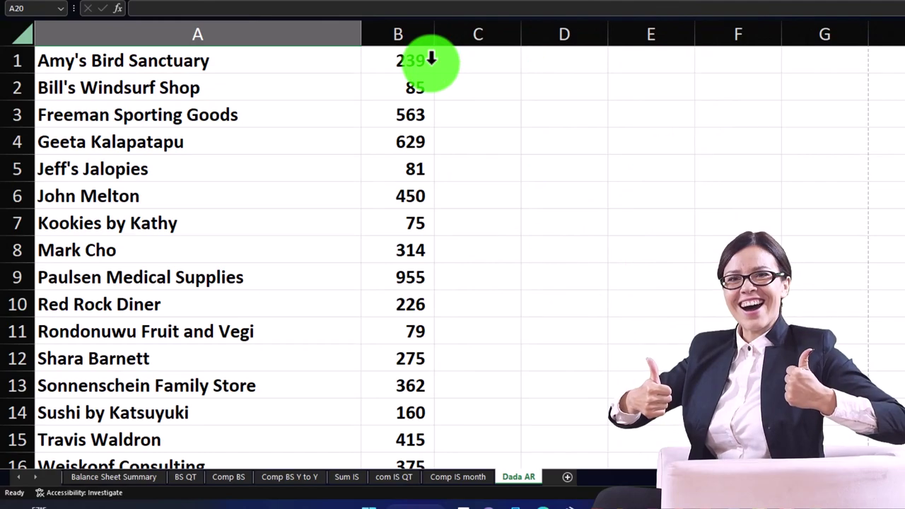
pyautogui.scroll(-2, 429, 61)
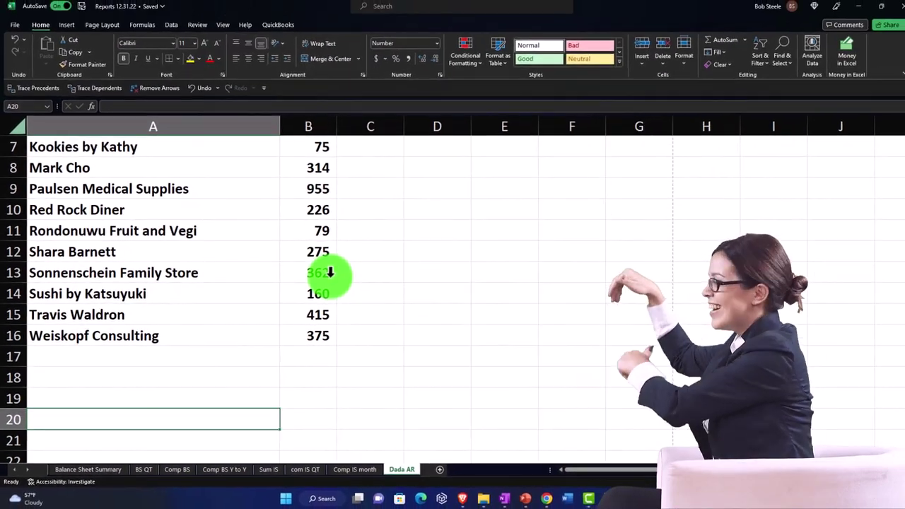
pyautogui.scroll(2, 329, 272)
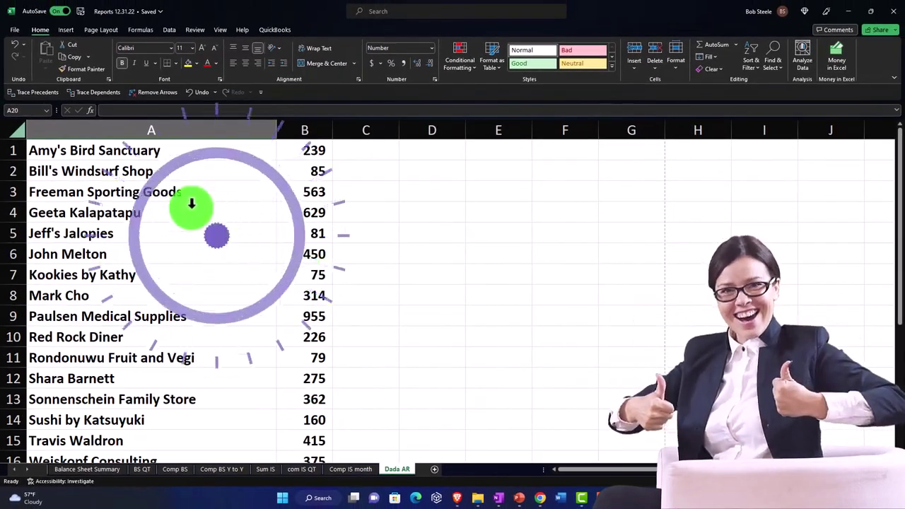
pyautogui.moveTo(99, 146); pyautogui.dragTo(306, 419)
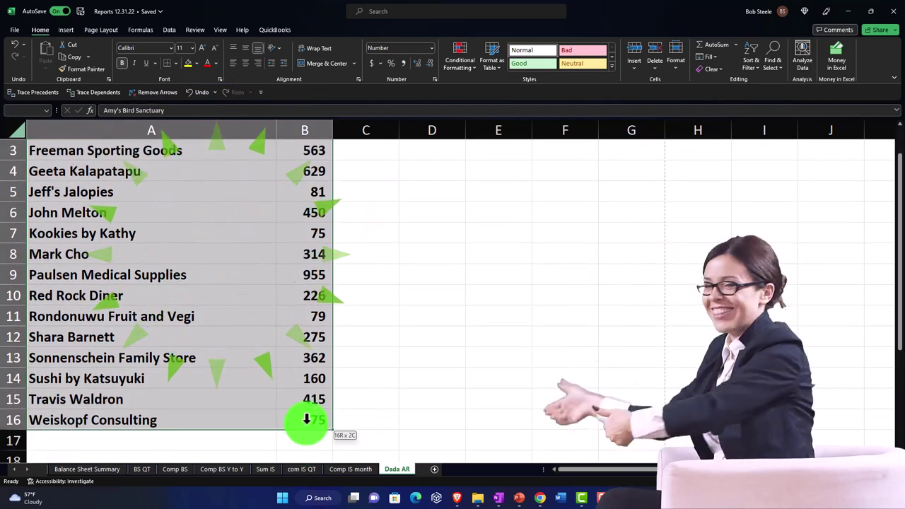
pyautogui.click(169, 30)
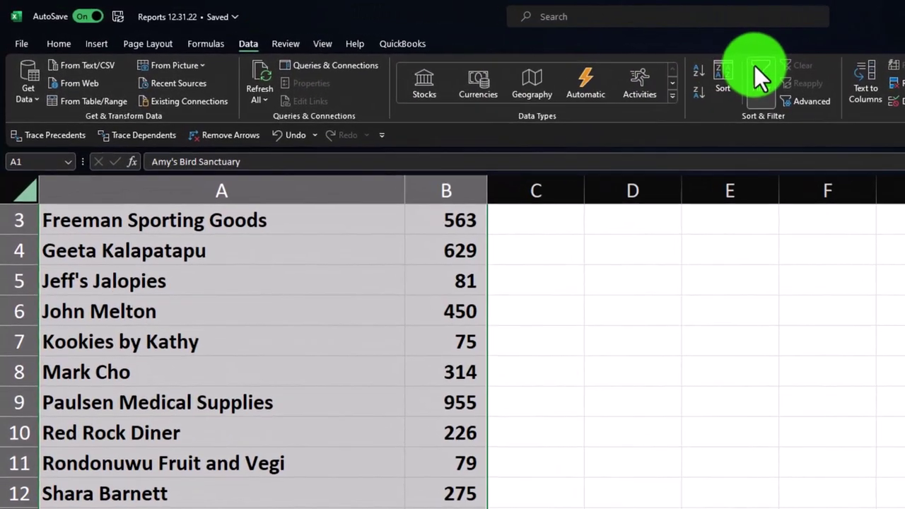
pyautogui.click(759, 74)
pyautogui.scroll(2, 648, 282)
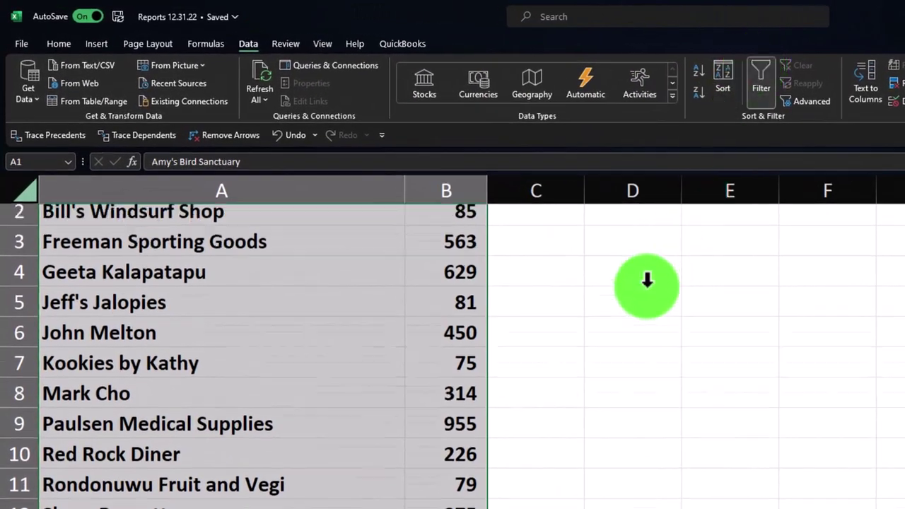
pyautogui.click(481, 227)
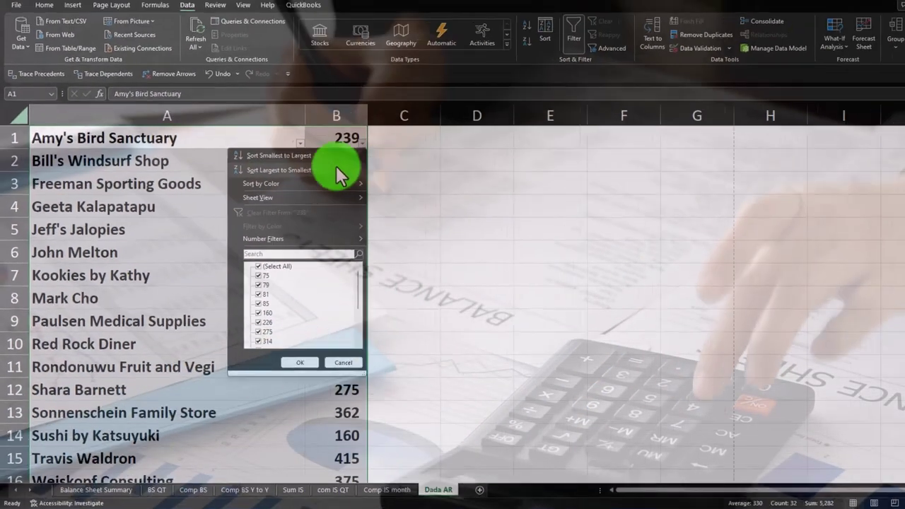
pyautogui.press('Escape')
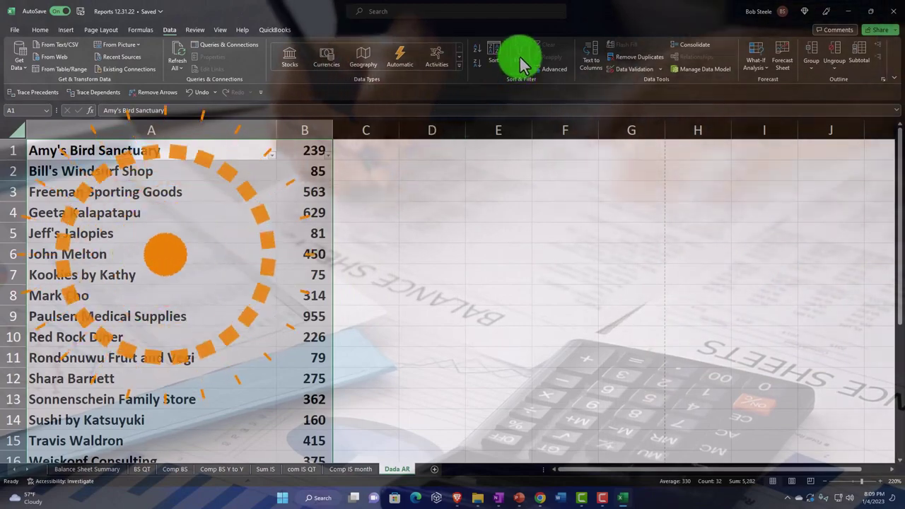
pyautogui.click(521, 62)
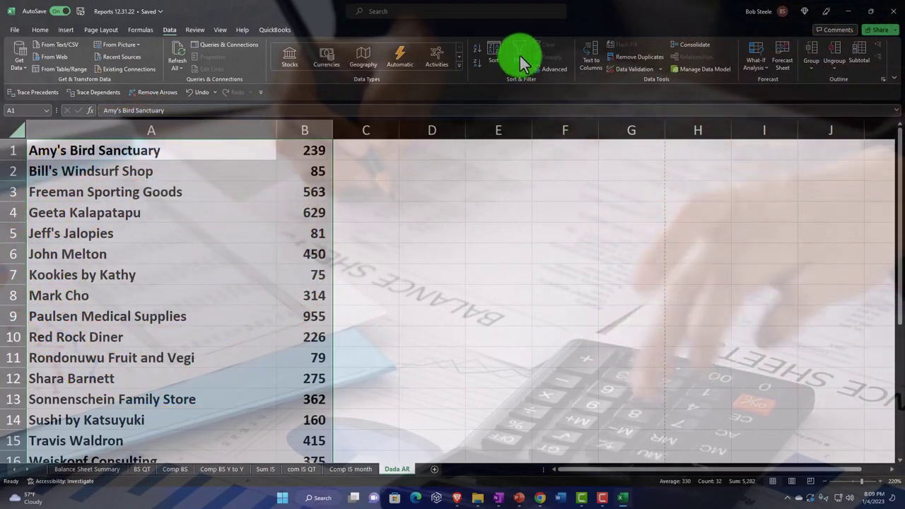
# Step: Convert the customer list A1:B16 into a table without existing headers and add a total row
pyautogui.click(205, 191)
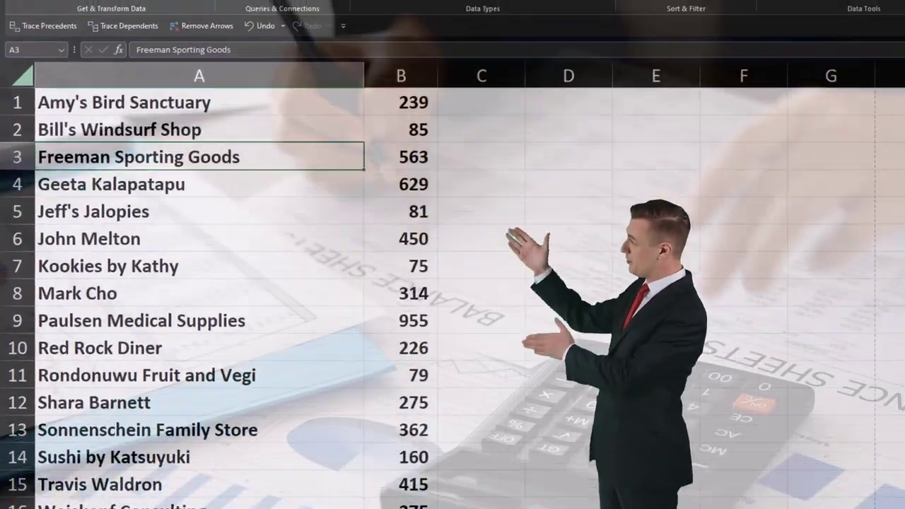
pyautogui.click(113, 23)
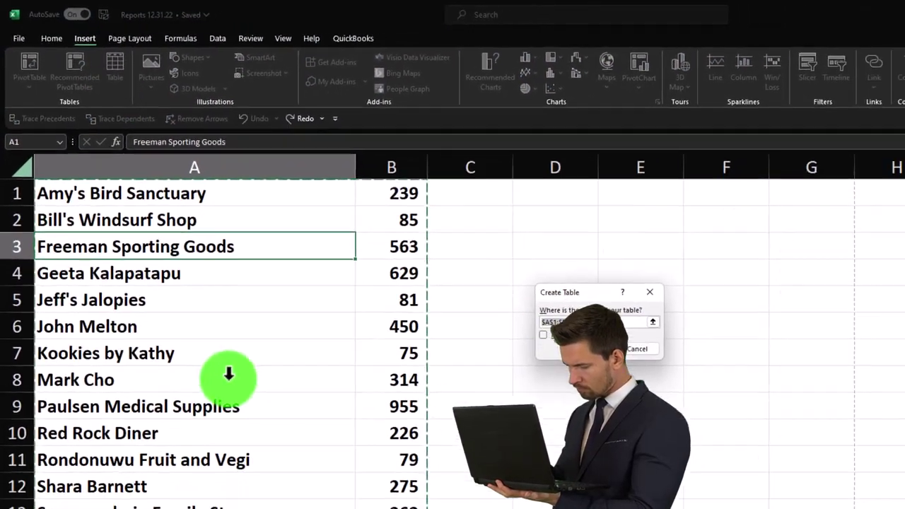
pyautogui.scroll(-4, 269, 467)
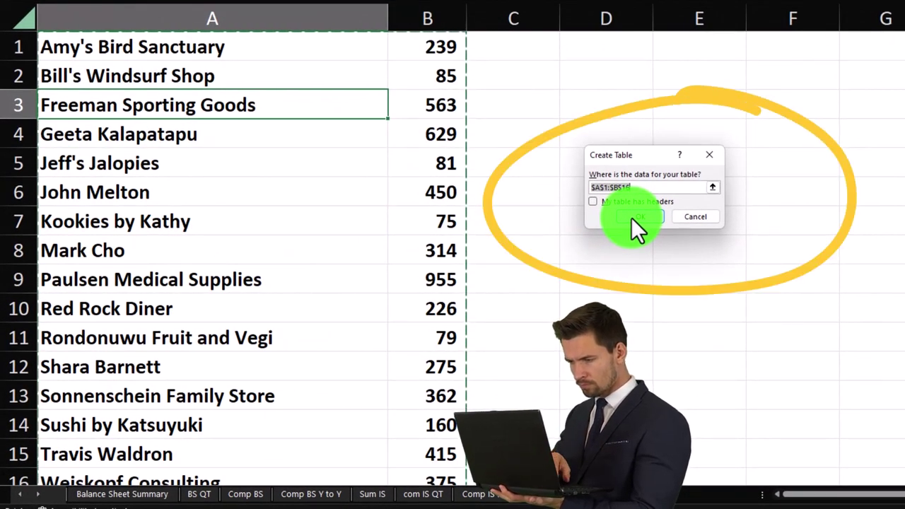
pyautogui.click(631, 218)
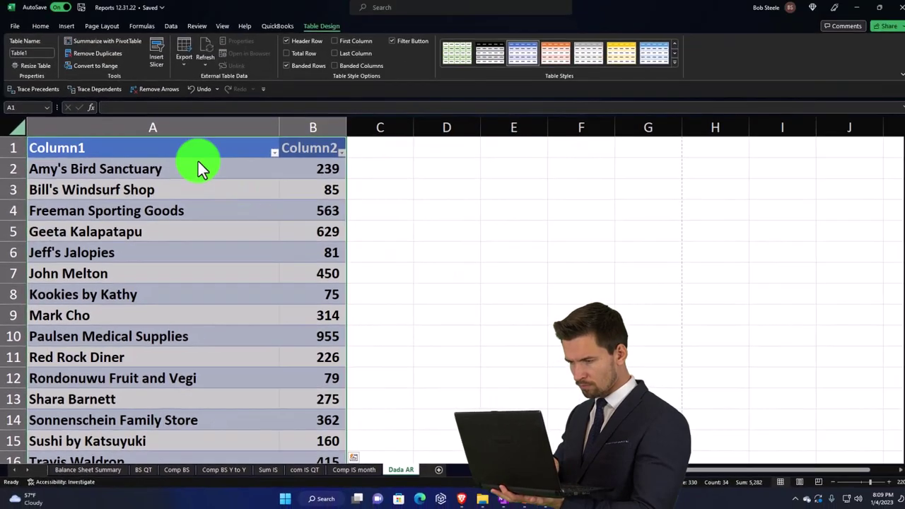
pyautogui.click(207, 109)
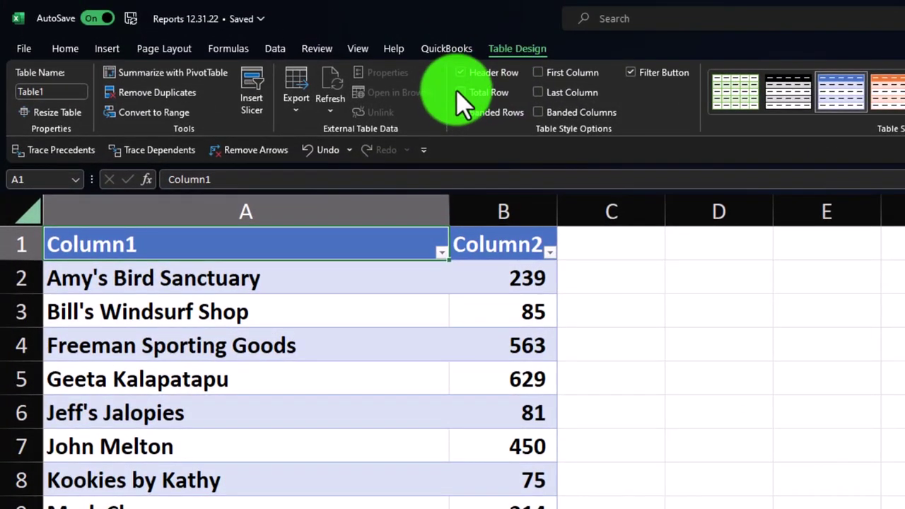
pyautogui.click(458, 92)
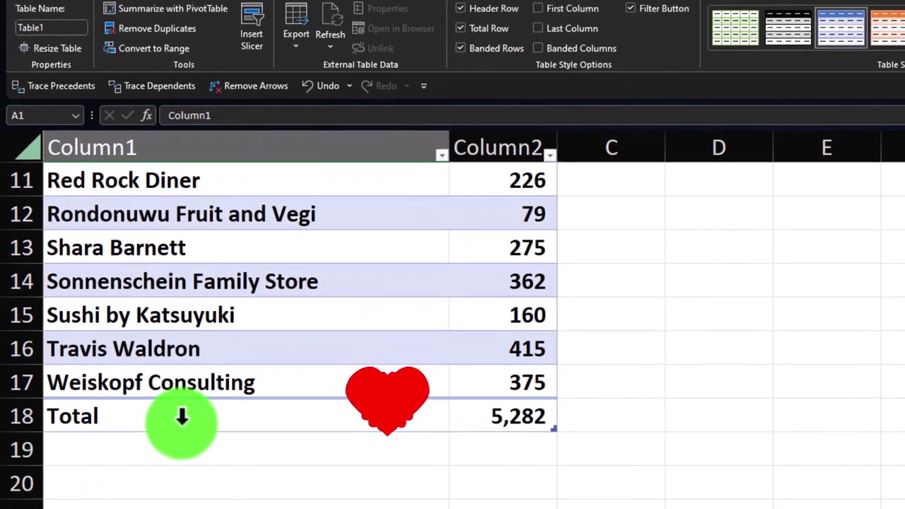
# Step: Sort the table by Column2 from largest to smallest and review the customer order down to the total row
pyautogui.scroll(4, 182, 417)
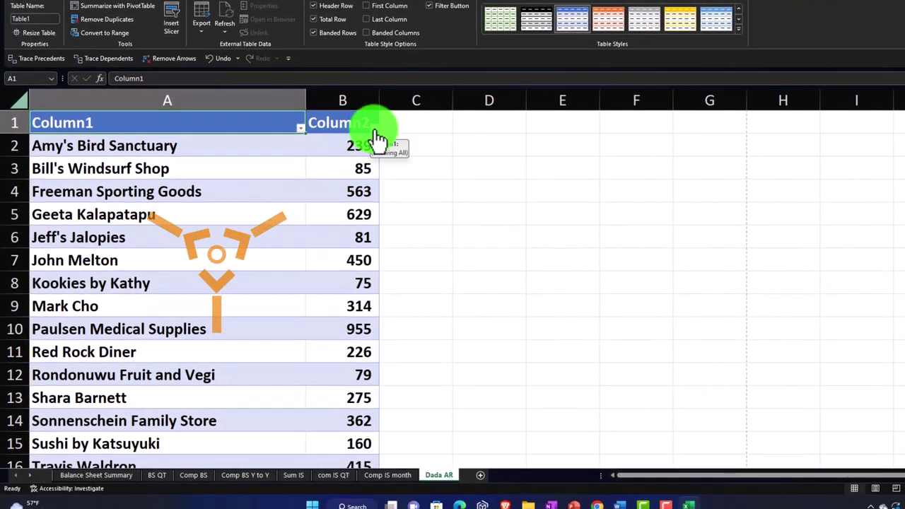
pyautogui.click(373, 127)
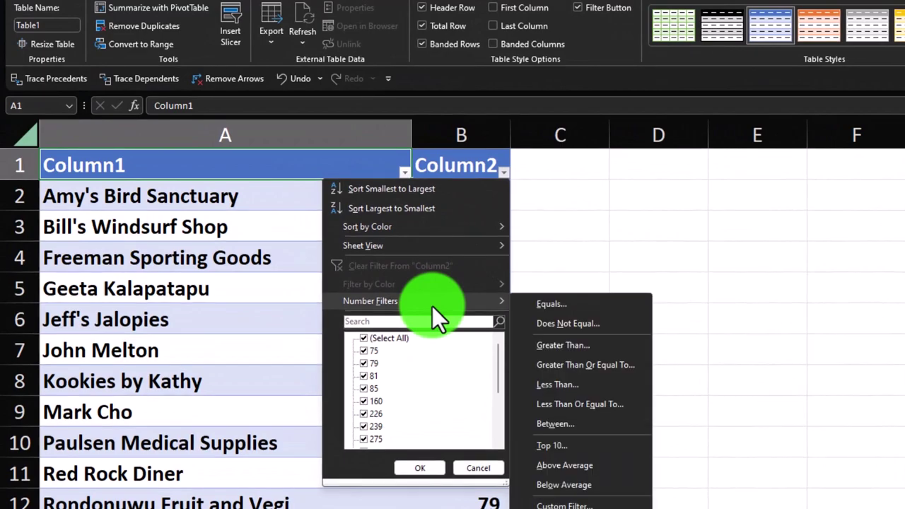
pyautogui.click(372, 207)
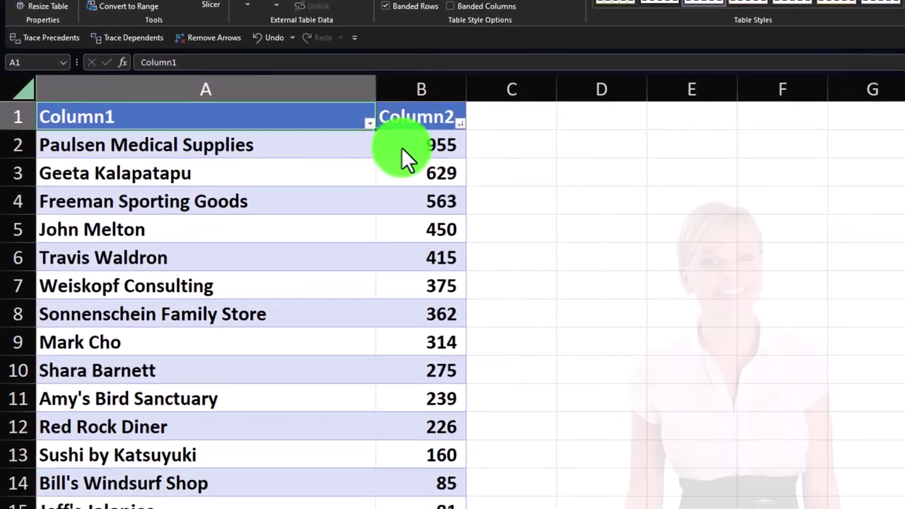
pyautogui.click(401, 147)
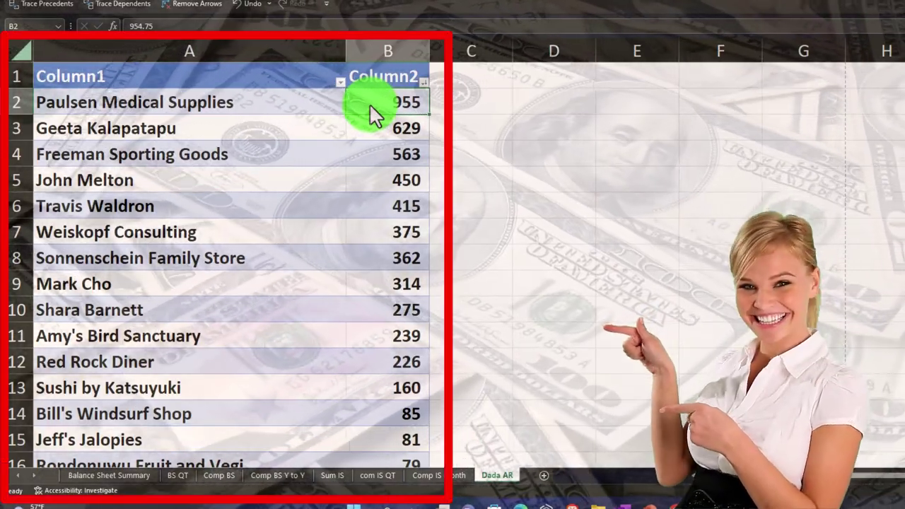
pyautogui.scroll(-2, 369, 103)
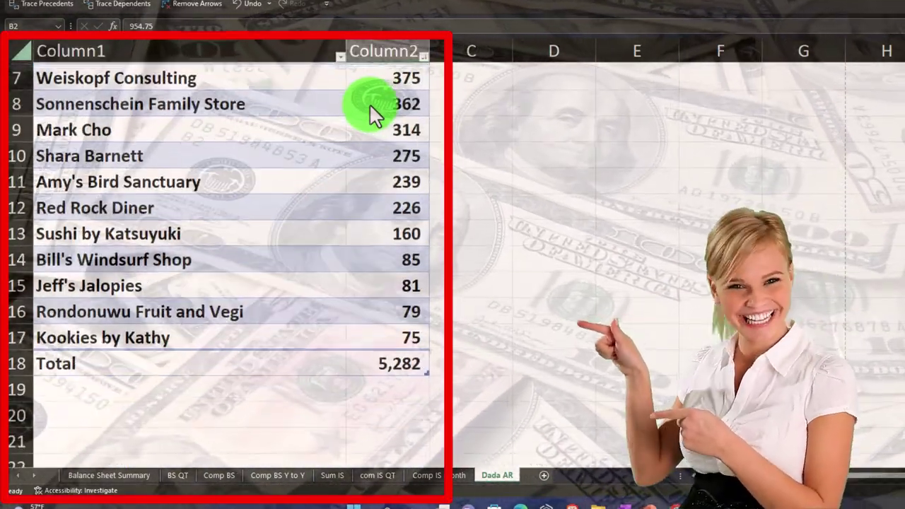
pyautogui.scroll(2, 369, 103)
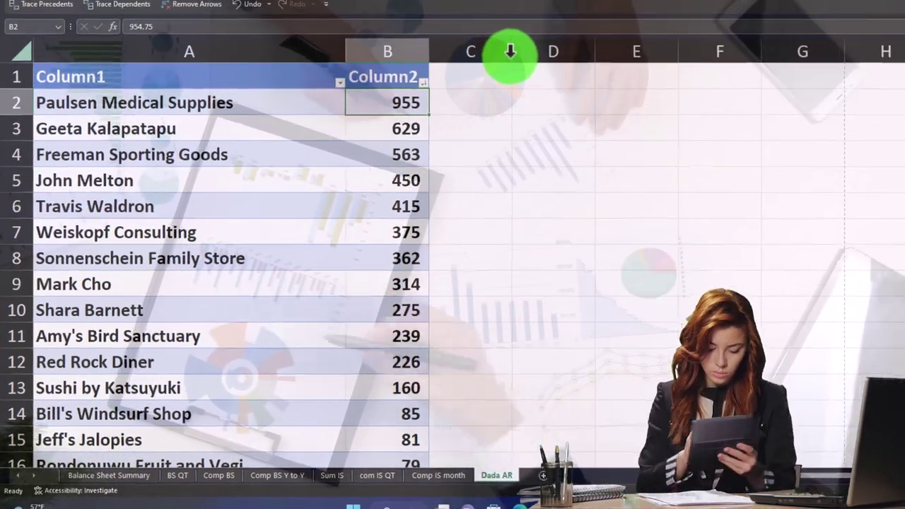
# Step: Narrow column C to a thin spacer beside the table
pyautogui.moveTo(510, 51); pyautogui.dragTo(445, 59)
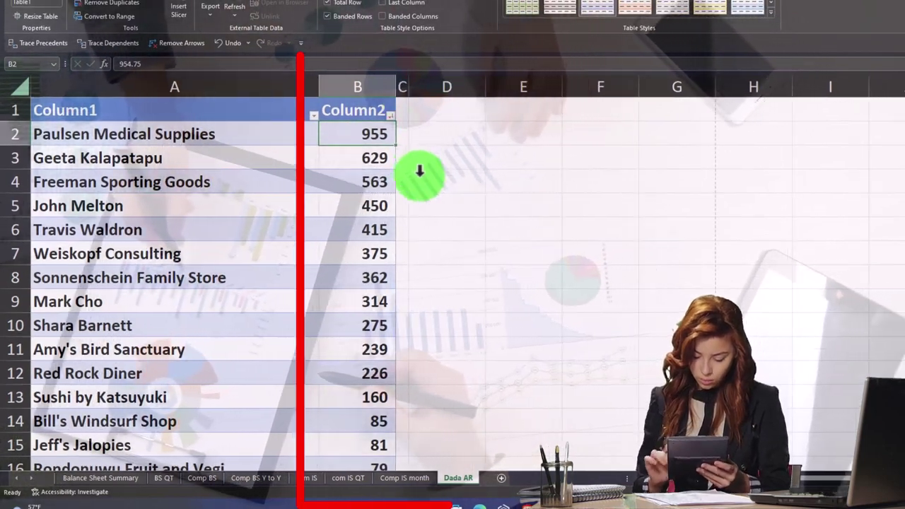
pyautogui.scroll(-1, 419, 175)
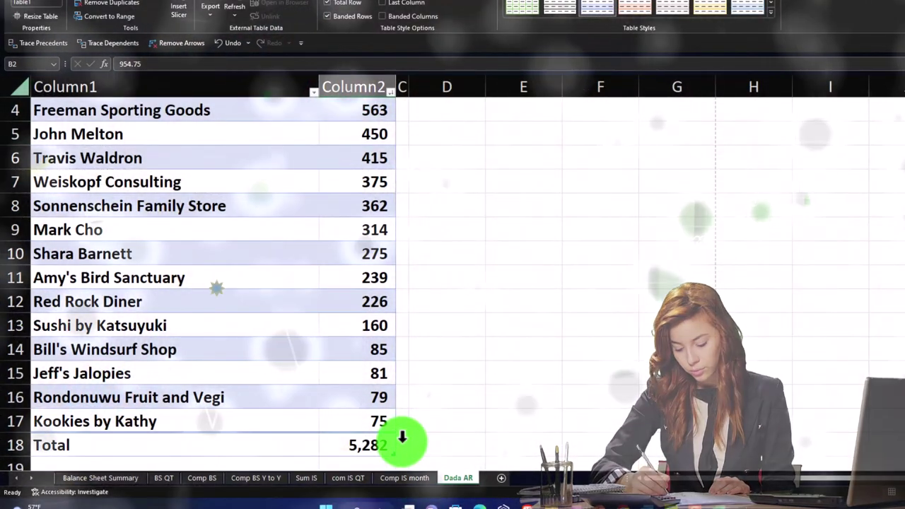
pyautogui.scroll(1, 401, 439)
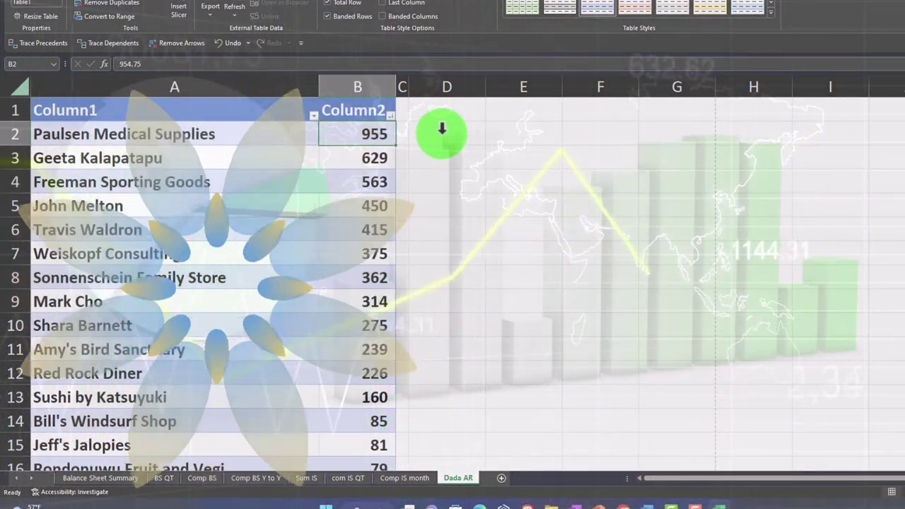
# Step: Enter a formula in D2 that divides the first customer's Column2 balance by the table's total in B18
pyautogui.click(444, 128)
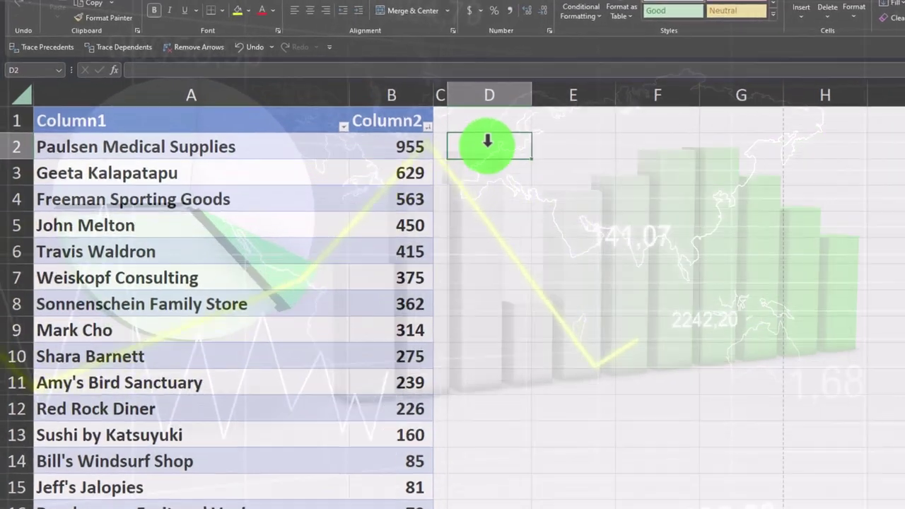
pyautogui.write('=')
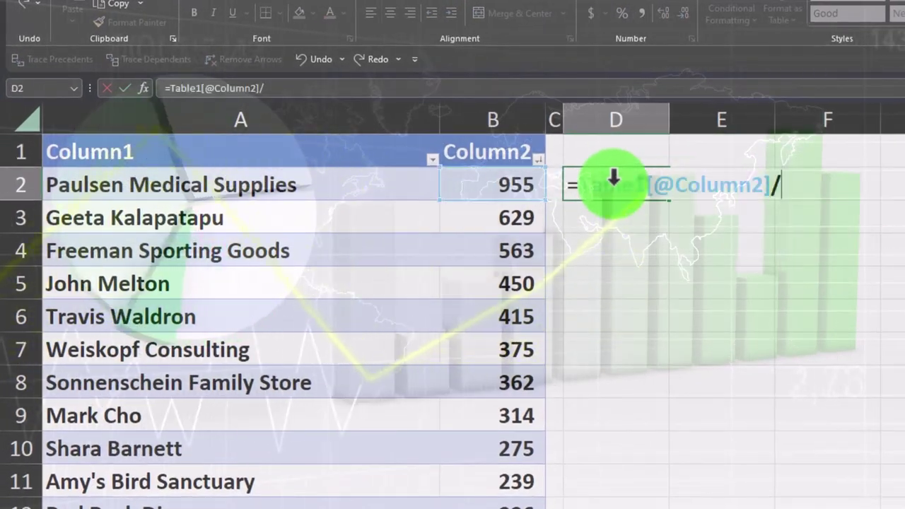
pyautogui.press('Down')
pyautogui.press('Down')
pyautogui.press('Down')
pyautogui.press('Down')
pyautogui.press('Down')
pyautogui.press('Down')
pyautogui.press('Down')
pyautogui.press('Down')
pyautogui.press('Down')
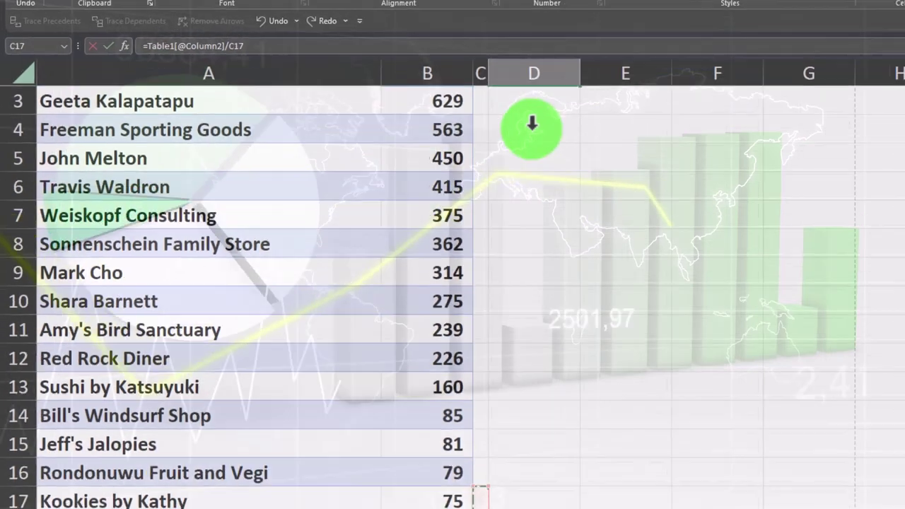
pyautogui.press('Left')
pyautogui.press('Left')
pyautogui.press('Return')
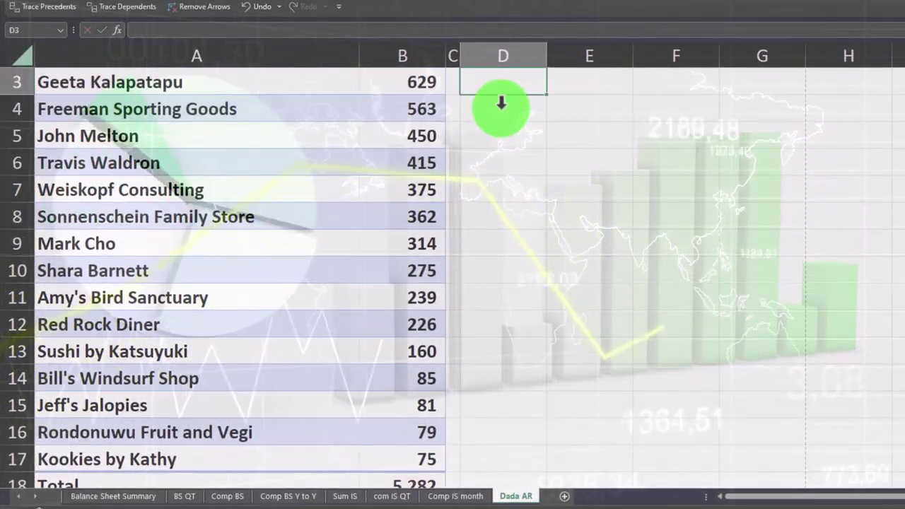
# Step: Format all of column D as percentages
pyautogui.scroll(1, 501, 104)
pyautogui.click(502, 104)
pyautogui.click(504, 57)
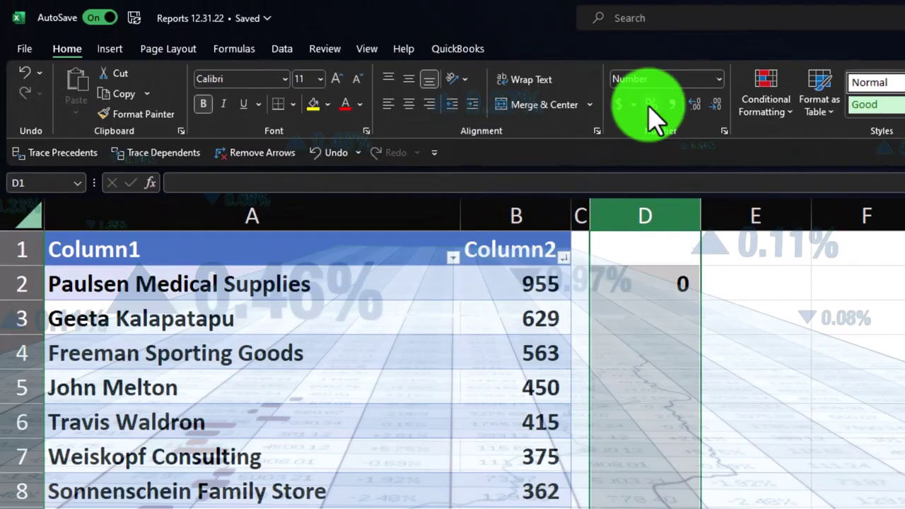
pyautogui.click(651, 106)
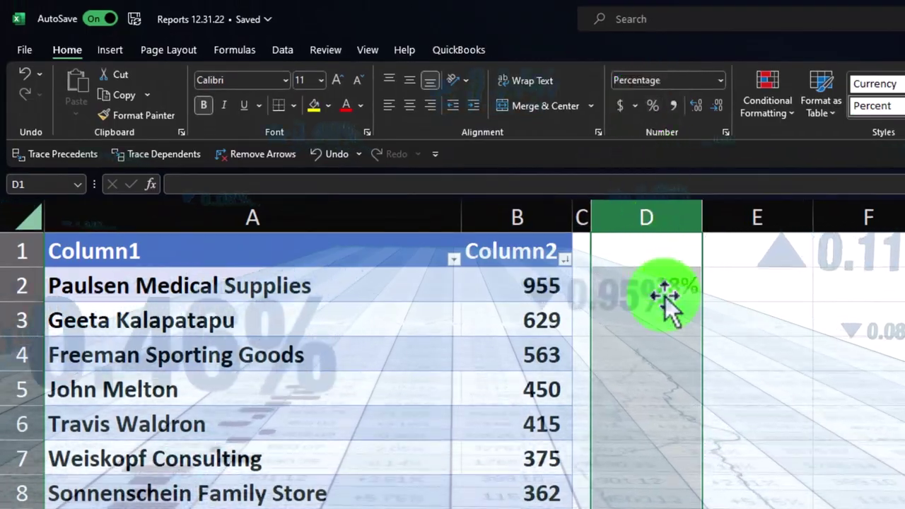
# Step: Fill the D2 formula down through D17 and check the copied formulas in D16 and D12
pyautogui.click(693, 292)
pyautogui.moveTo(705, 302); pyautogui.dragTo(493, 442)
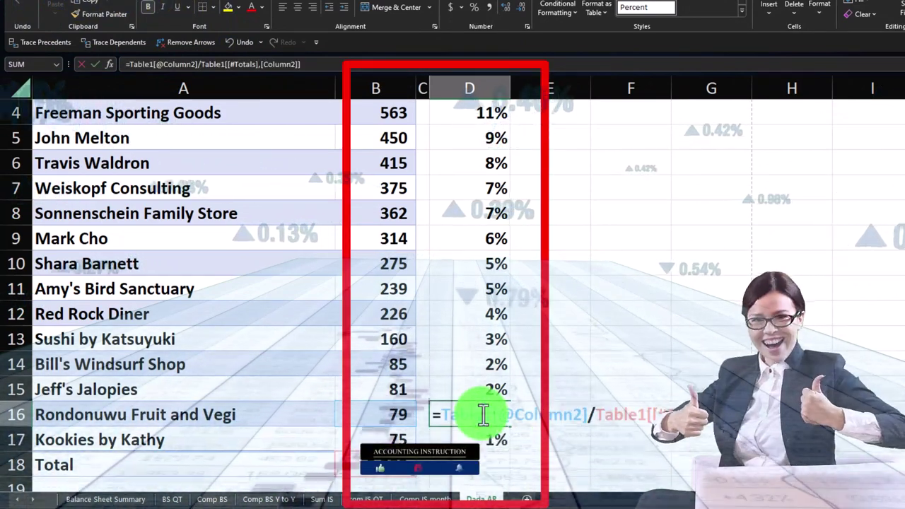
pyautogui.press('Return')
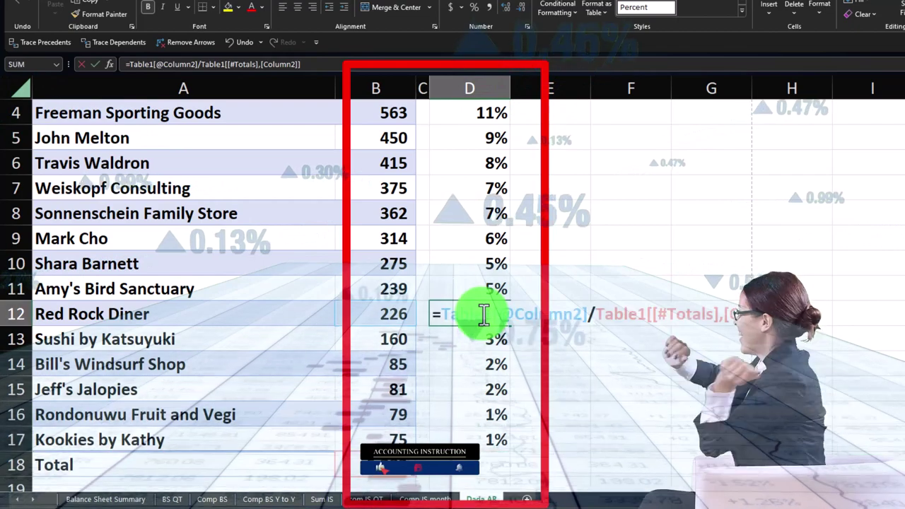
pyautogui.press('Return')
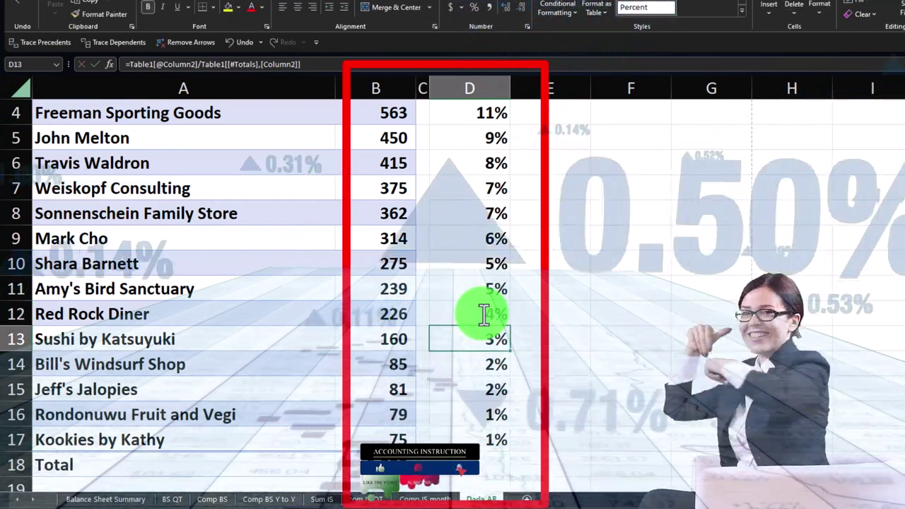
# Step: Enter a SUM formula in D18 that totals the customer percentages above it, ending at D17
pyautogui.click(482, 466)
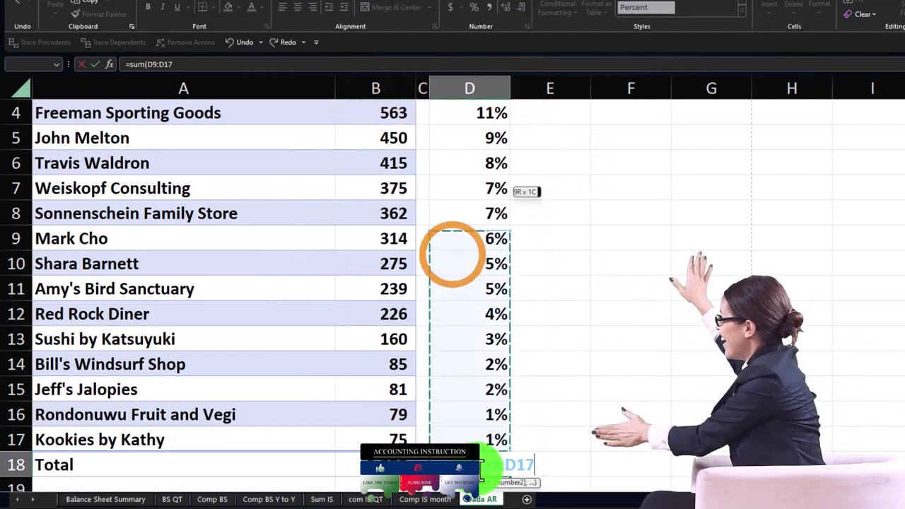
pyautogui.moveTo(452, 255); pyautogui.dragTo(469, 106)
pyautogui.press('Return')
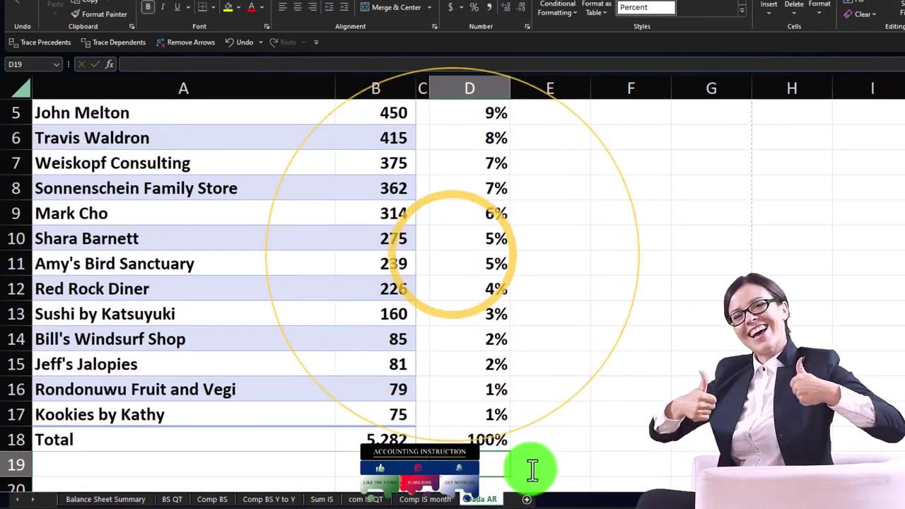
# Step: Compare the percentages in D2:D17 with the customer balances in B2:B17
pyautogui.scroll(2, 522, 408)
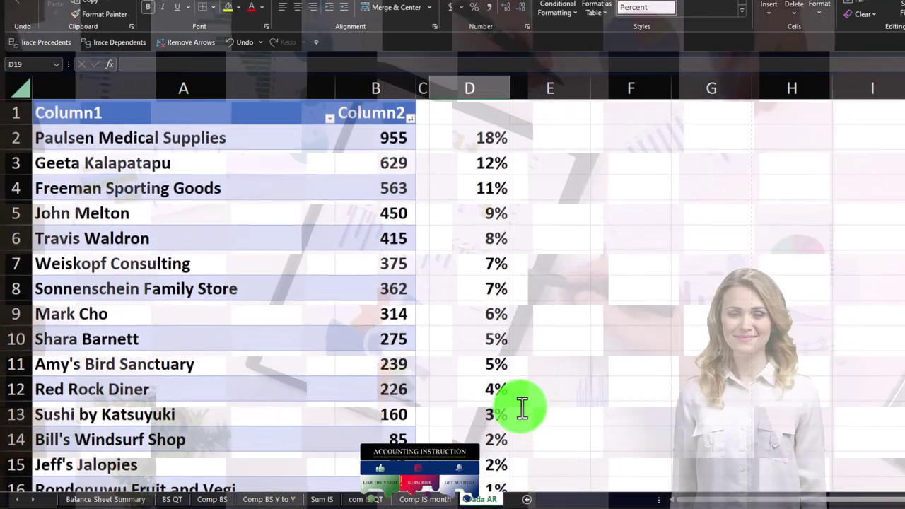
pyautogui.moveTo(456, 141); pyautogui.dragTo(460, 475)
pyautogui.scroll(1, 459, 475)
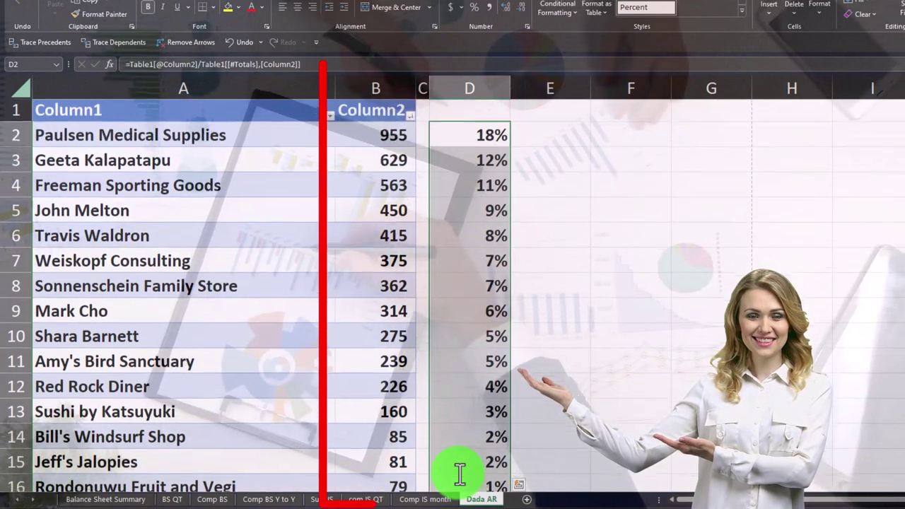
pyautogui.moveTo(378, 141); pyautogui.dragTo(378, 419)
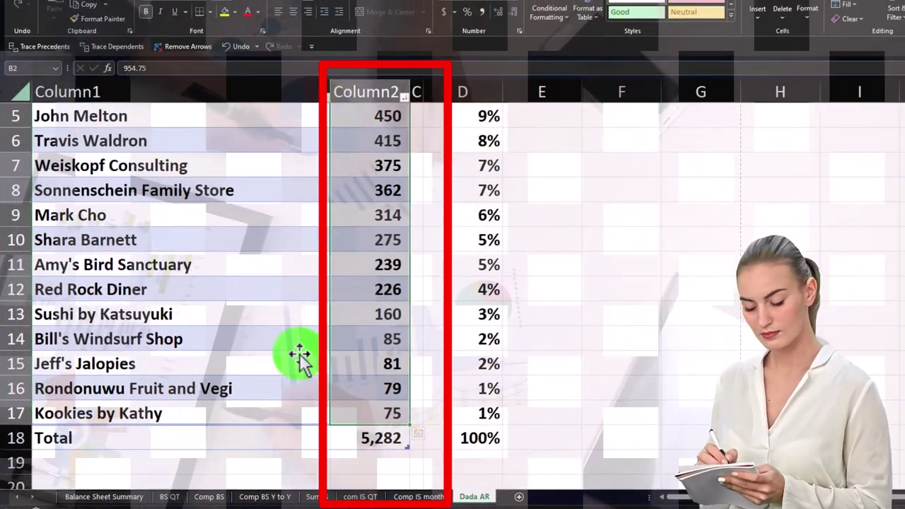
pyautogui.click(300, 364)
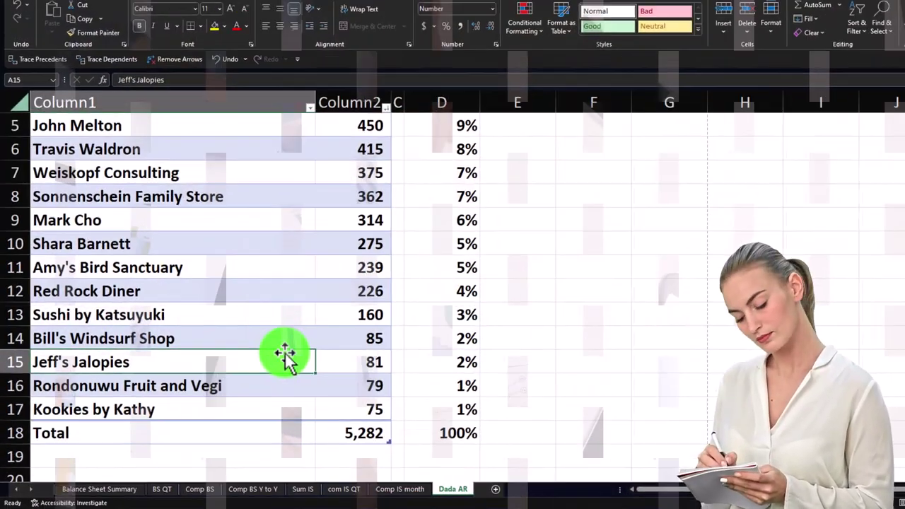
pyautogui.scroll(2, 301, 364)
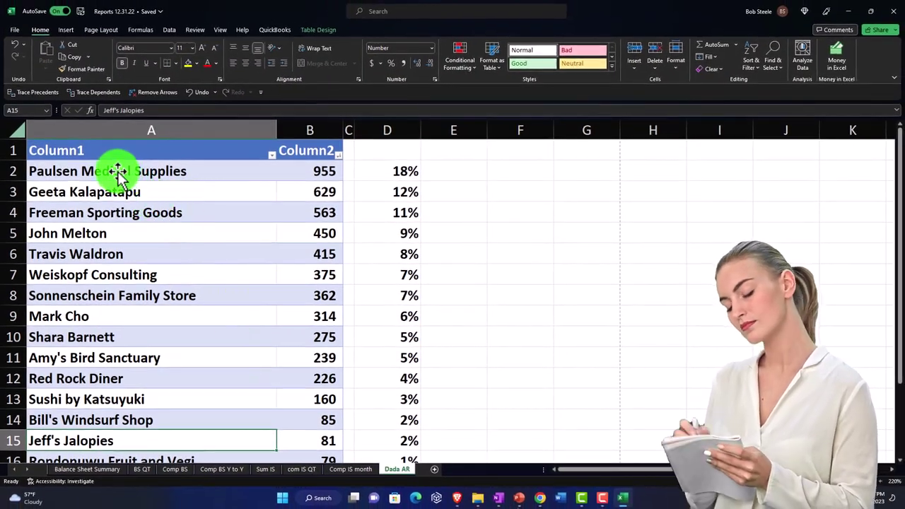
# Step: Select the customer data in A2:B17 and look through the recommended charts without inserting one
pyautogui.moveTo(293, 241); pyautogui.dragTo(303, 457)
pyautogui.moveTo(378, 444); pyautogui.dragTo(382, 375)
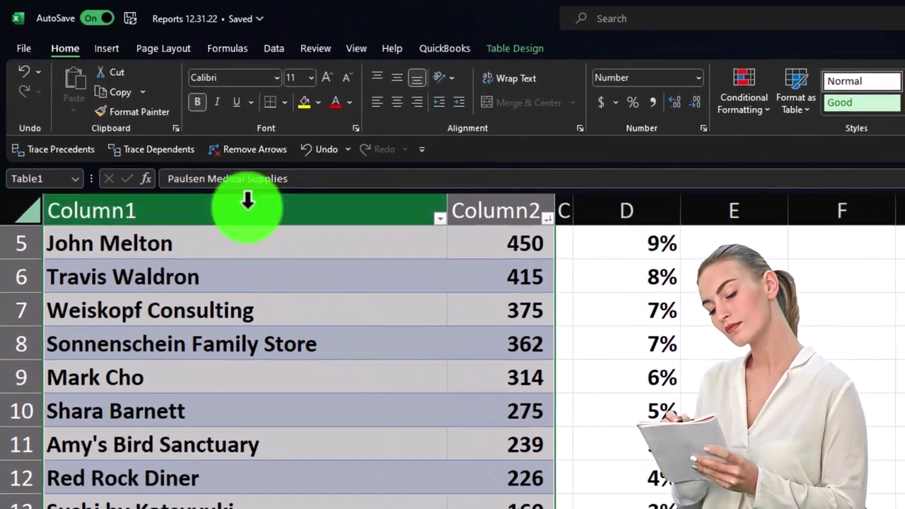
pyautogui.click(107, 49)
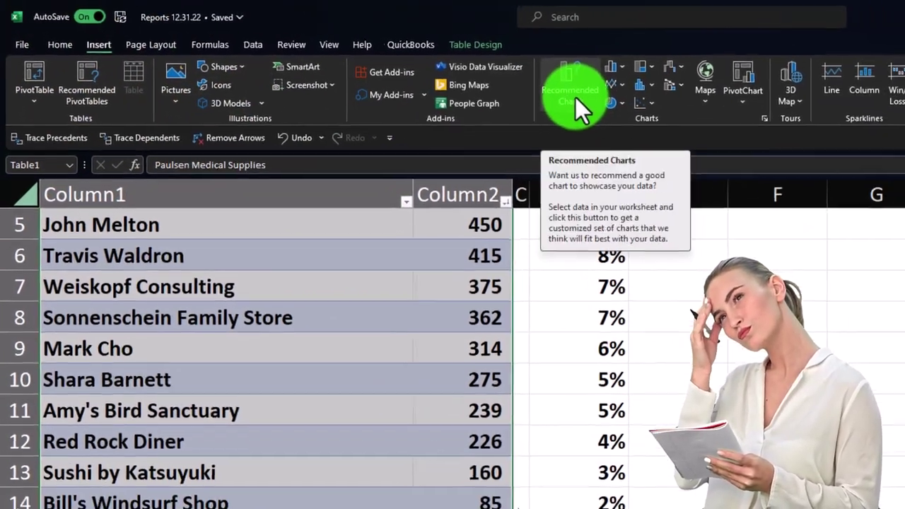
pyautogui.click(574, 99)
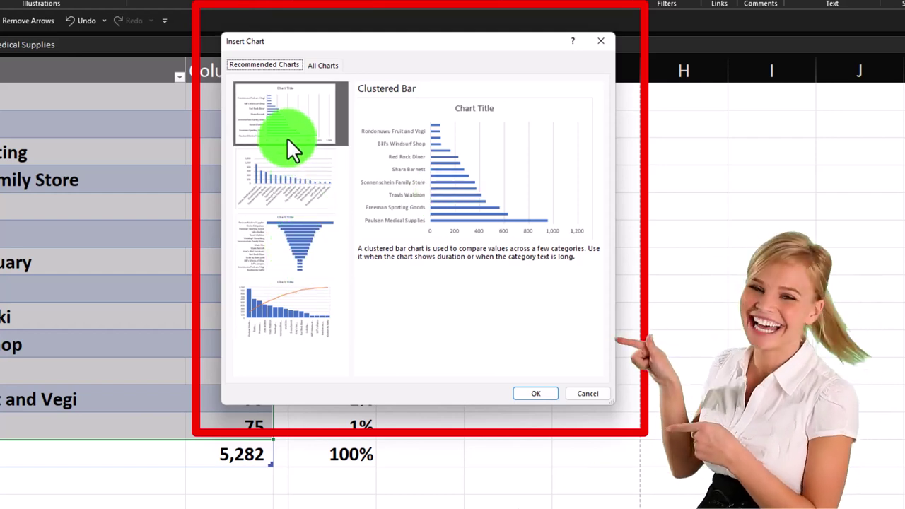
pyautogui.click(601, 40)
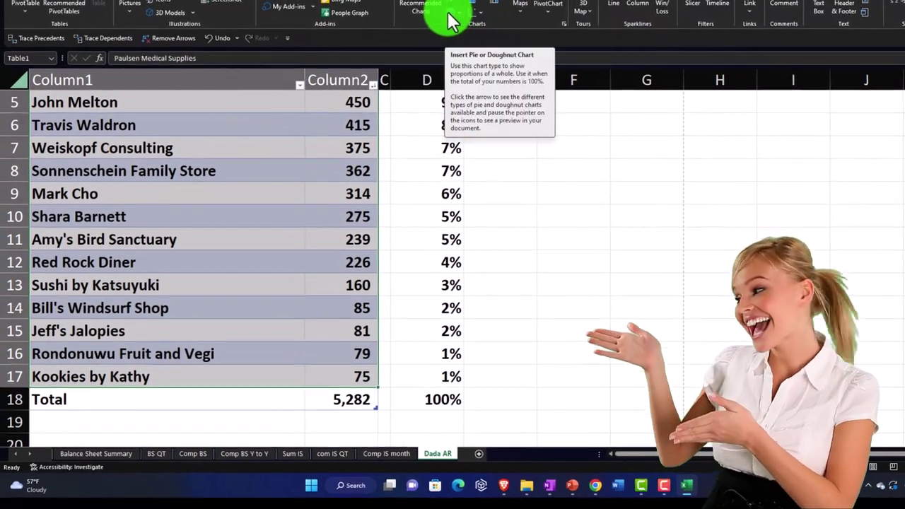
# Step: Insert a 2-D pie chart of the customer balances and place it beside the table
pyautogui.click(451, 14)
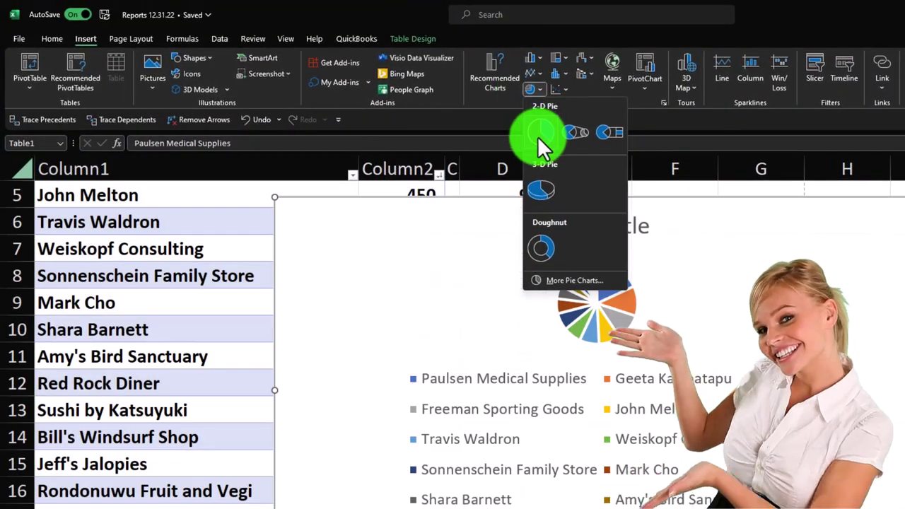
pyautogui.click(538, 133)
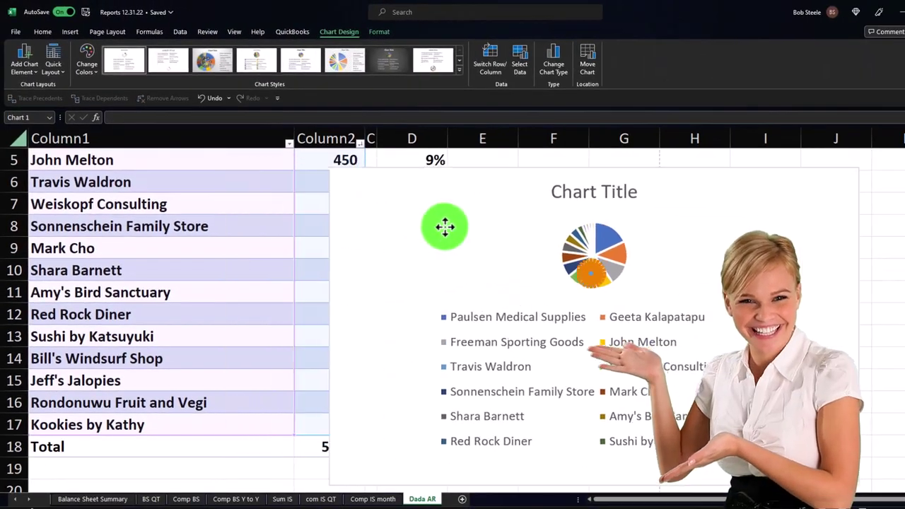
pyautogui.moveTo(445, 226); pyautogui.dragTo(476, 214)
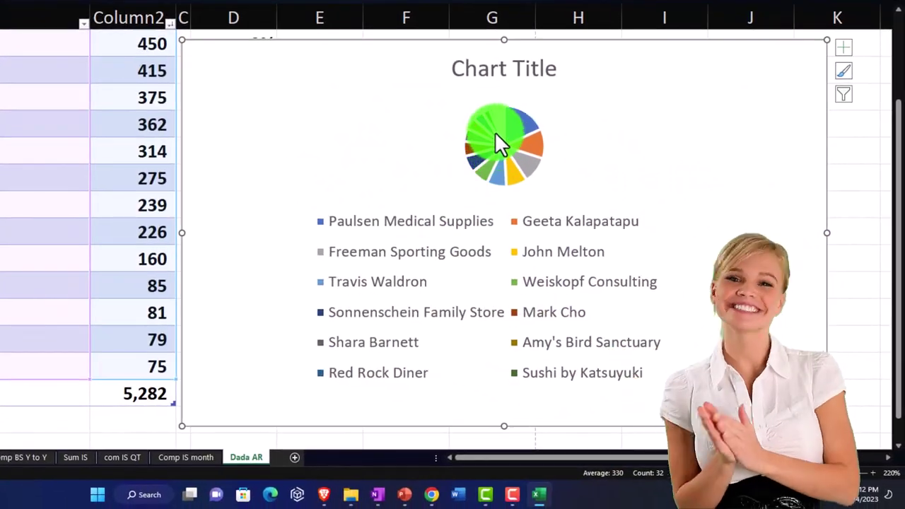
pyautogui.moveTo(495, 131)
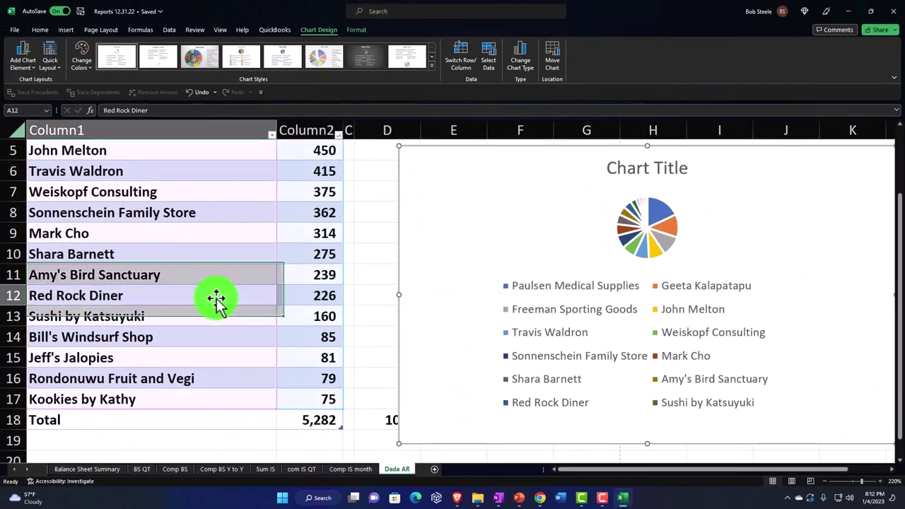
# Step: Select the smaller balances in B9:B17 and read their sum
pyautogui.click(216, 300)
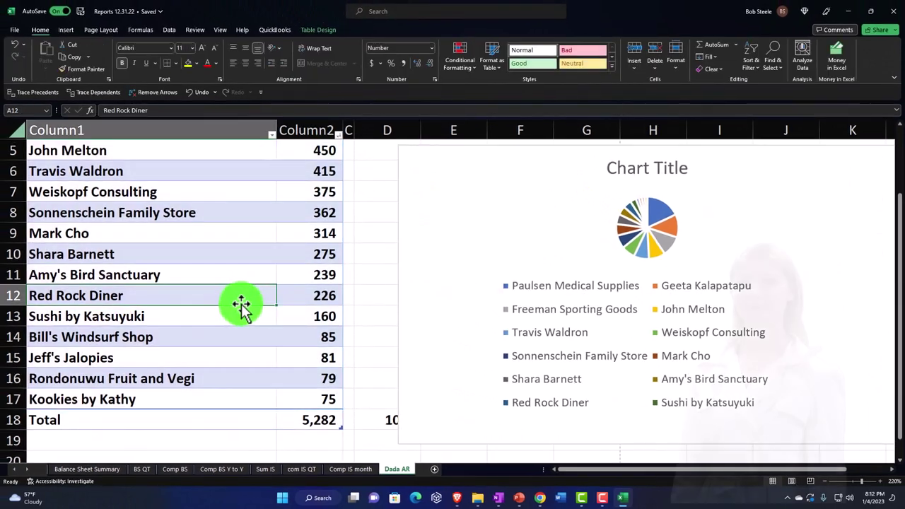
pyautogui.scroll(2, 228, 299)
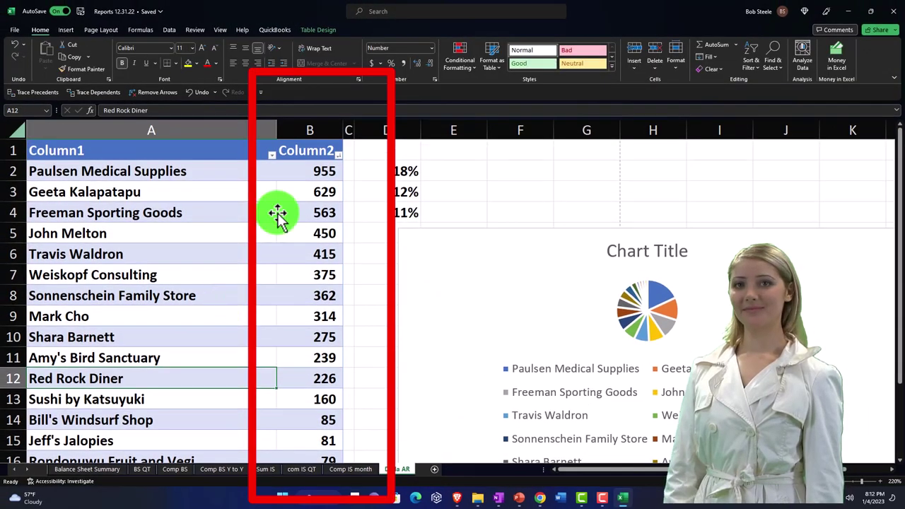
pyautogui.click(287, 177)
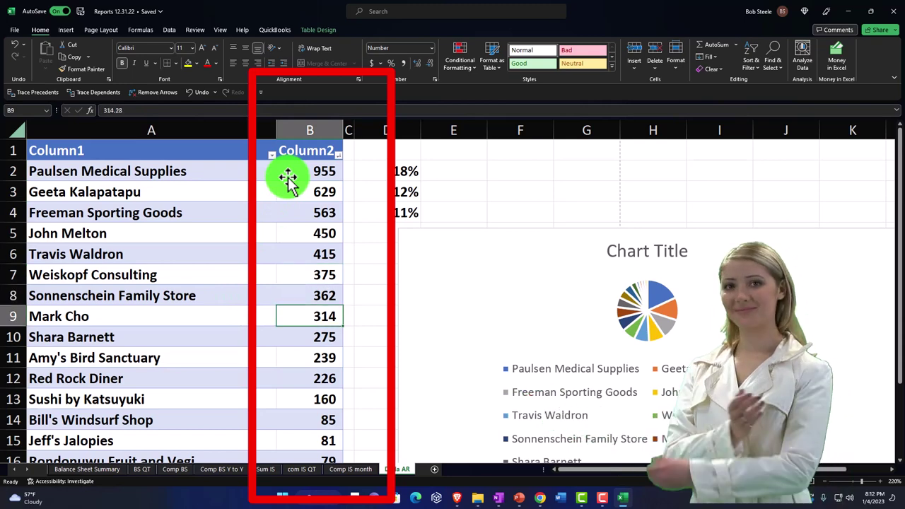
pyautogui.moveTo(317, 318); pyautogui.dragTo(317, 378)
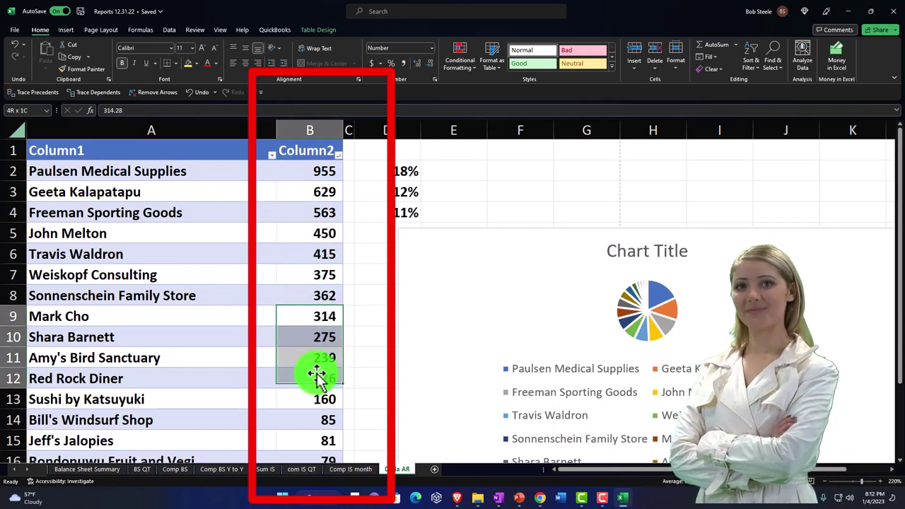
pyautogui.moveTo(317, 461); pyautogui.dragTo(314, 413)
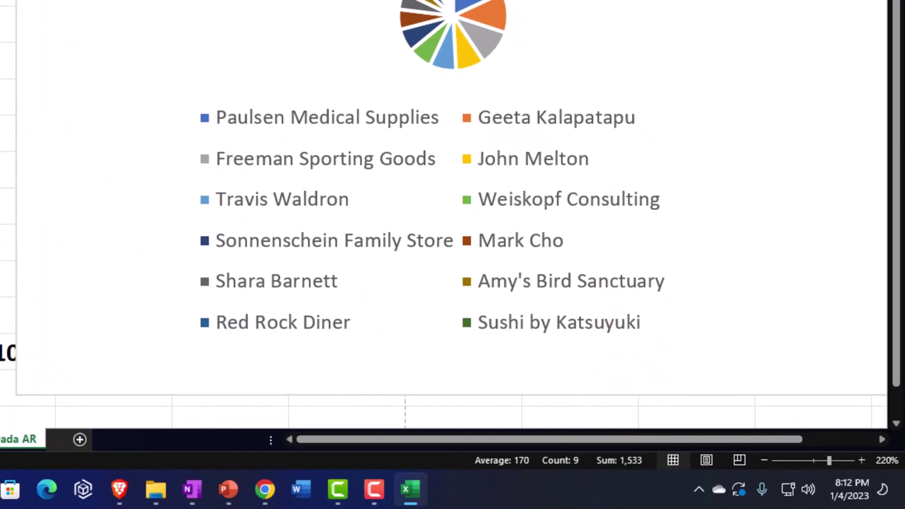
# Step: Replace the balance in B9 with 1533 as the combined amount of the smaller customers
pyautogui.click(377, 160)
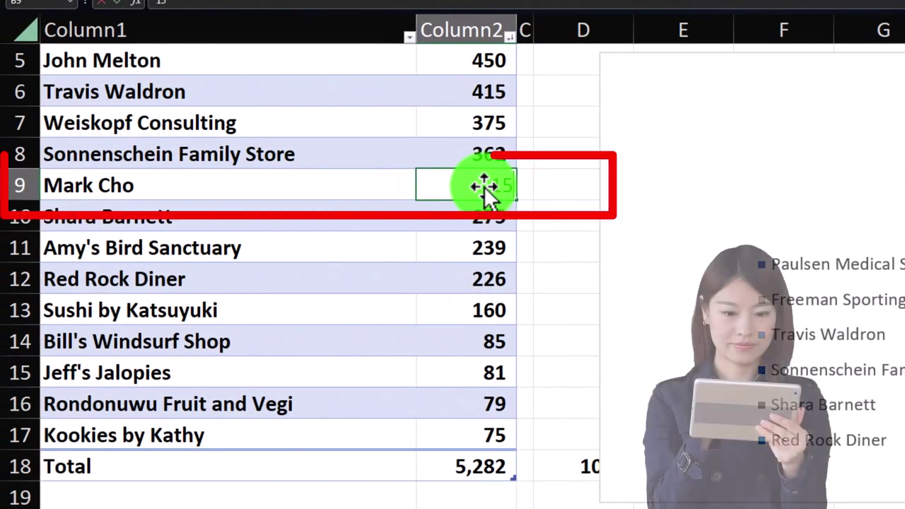
pyautogui.write('1533')
pyautogui.press('Return')
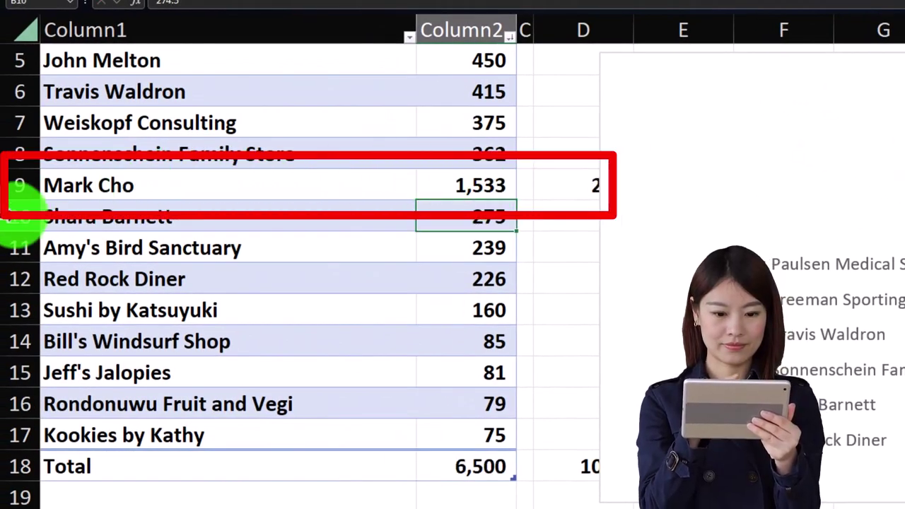
# Step: Delete rows 10 to 17, which hold the remaining smaller customers
pyautogui.click(10, 216)
pyautogui.moveTo(11, 216); pyautogui.dragTo(20, 434)
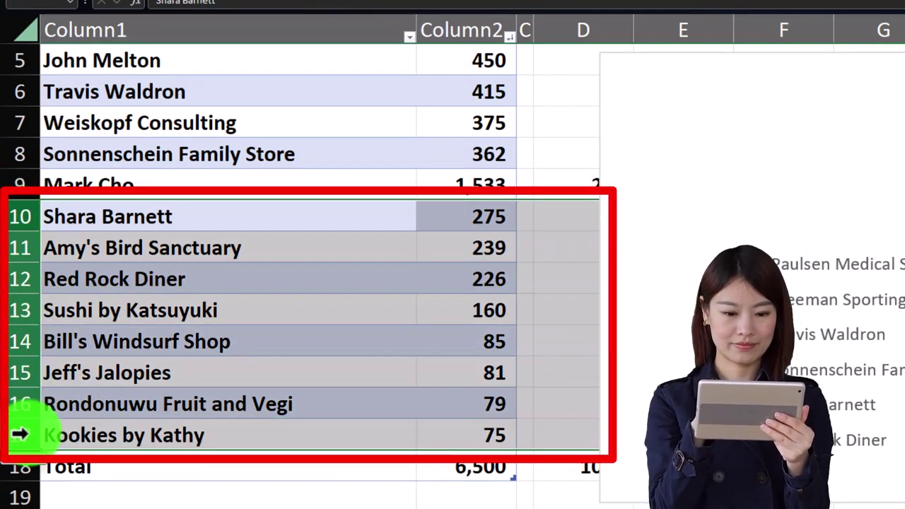
pyautogui.rightClick(174, 353)
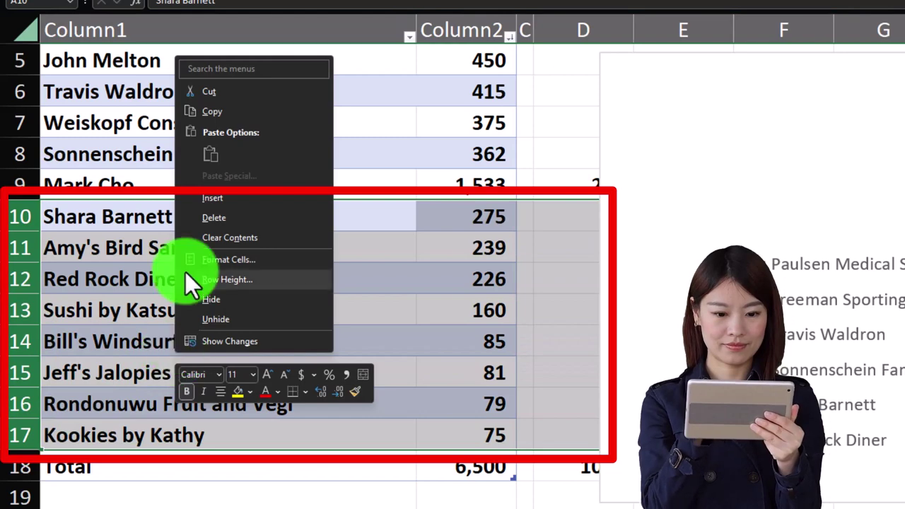
pyautogui.click(197, 218)
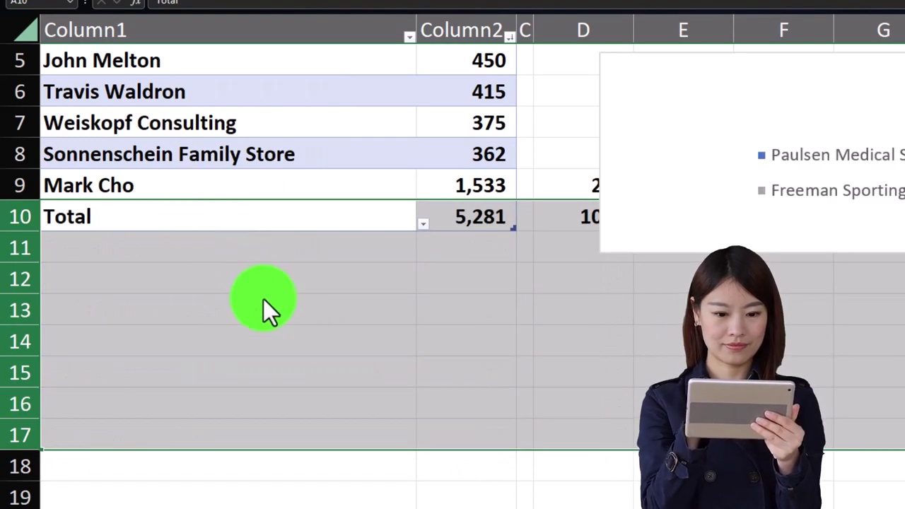
pyautogui.click(264, 301)
# Step: Rename the customer label in A9 as Other
pyautogui.click(157, 195)
pyautogui.write('Other')
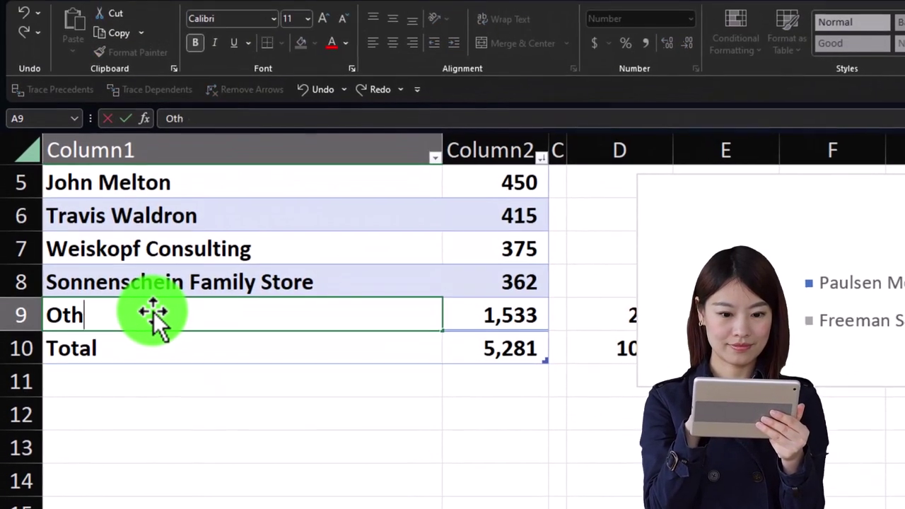
pyautogui.press('Return')
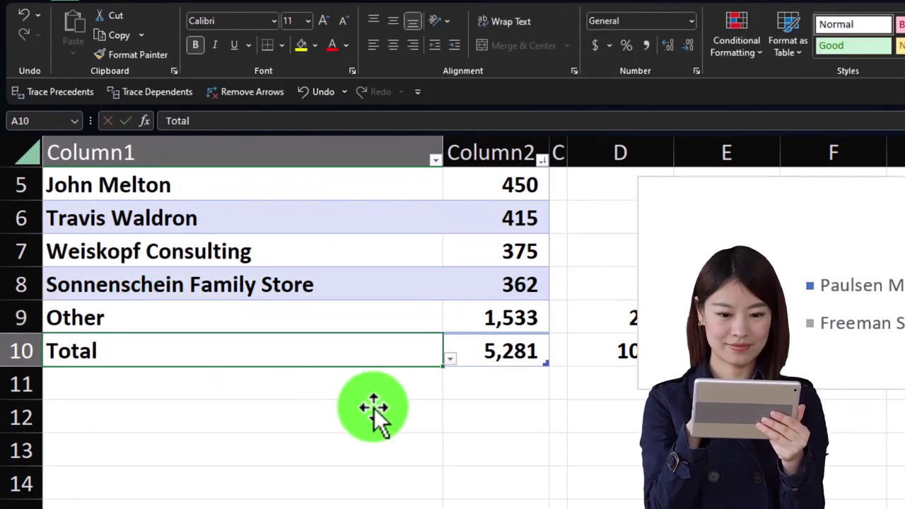
# Step: Delete the pie chart and check the table's total in B10
pyautogui.scroll(2, 374, 410)
pyautogui.click(824, 330)
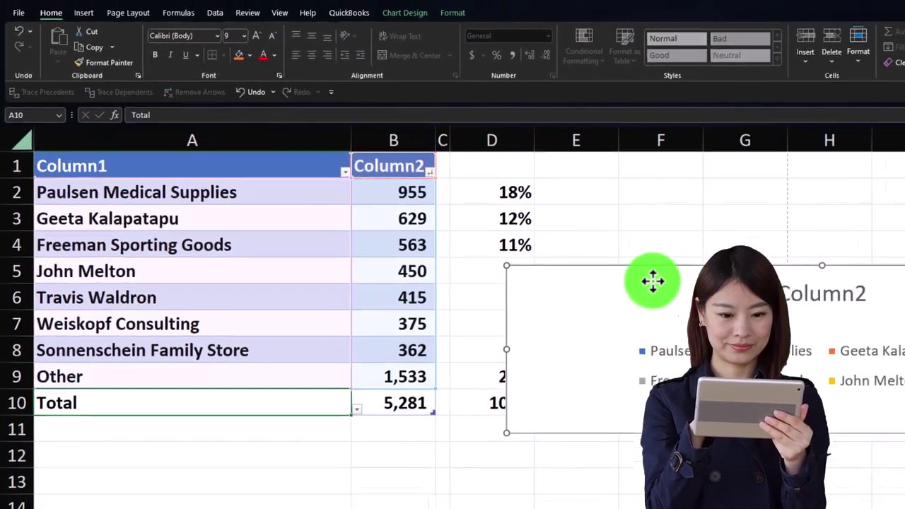
pyautogui.press('Delete')
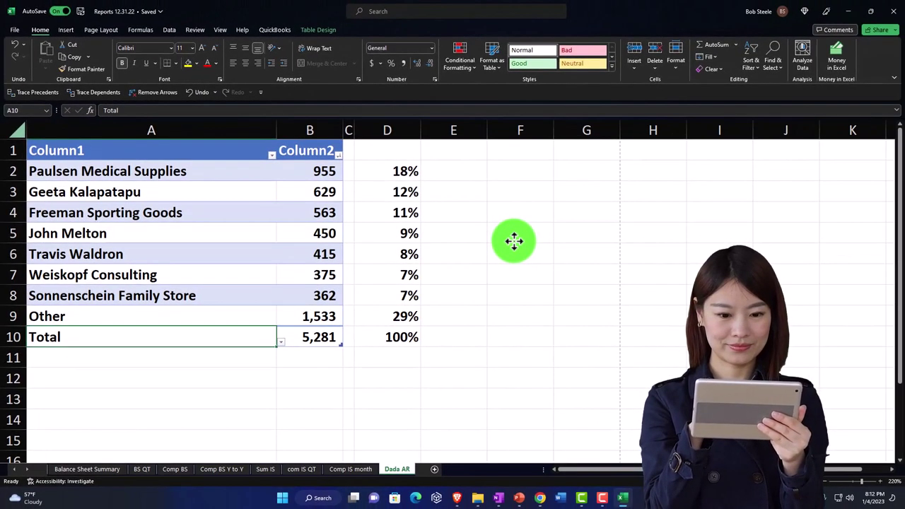
pyautogui.press('Right')
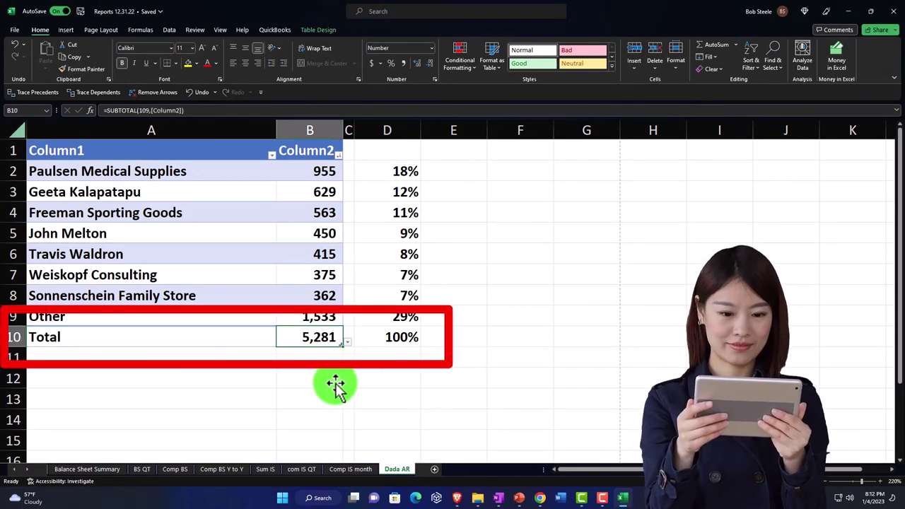
# Step: Compare the receivables total with the QuickBooks customer balance report in the browser and return to the Excel table
pyautogui.click(622, 498)
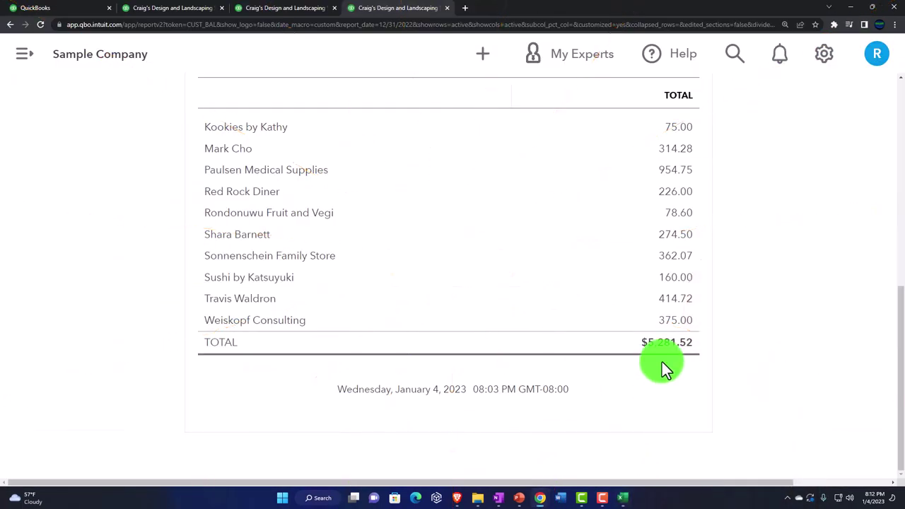
pyautogui.click(622, 497)
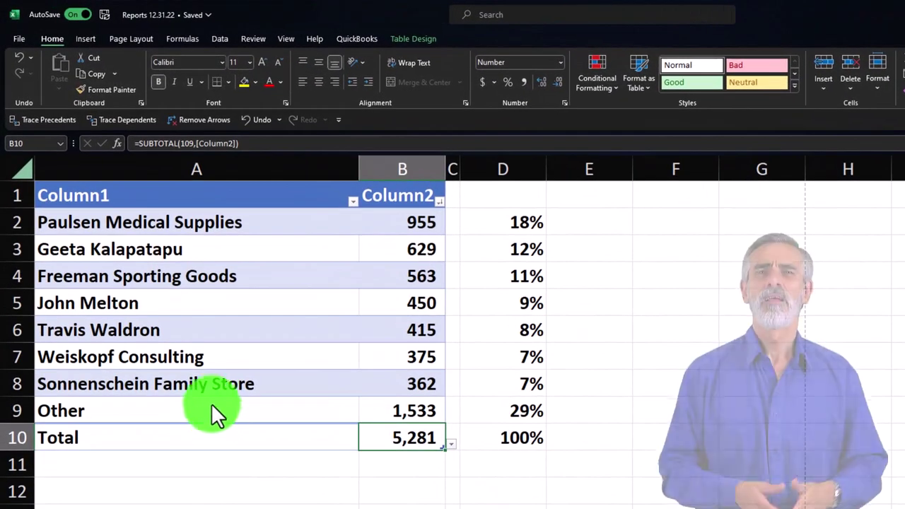
# Step: Insert a 2-D pie chart from the customers and balances in A2:B9 and place it beside the table, starting at column D
pyautogui.moveTo(146, 226); pyautogui.dragTo(390, 400)
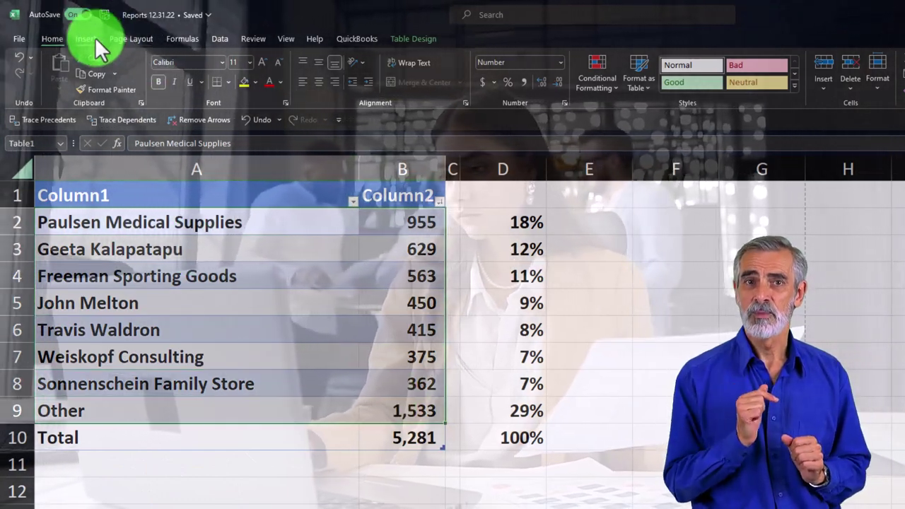
pyautogui.click(91, 39)
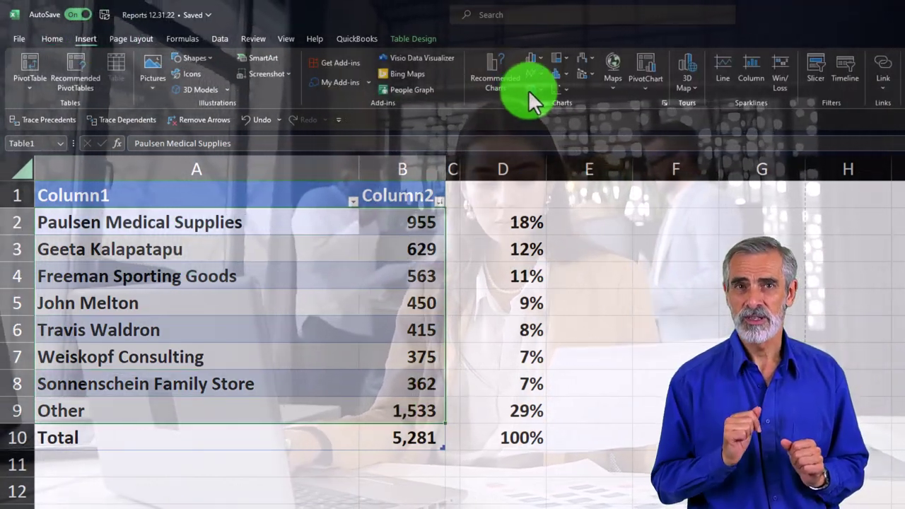
pyautogui.click(529, 91)
pyautogui.click(530, 128)
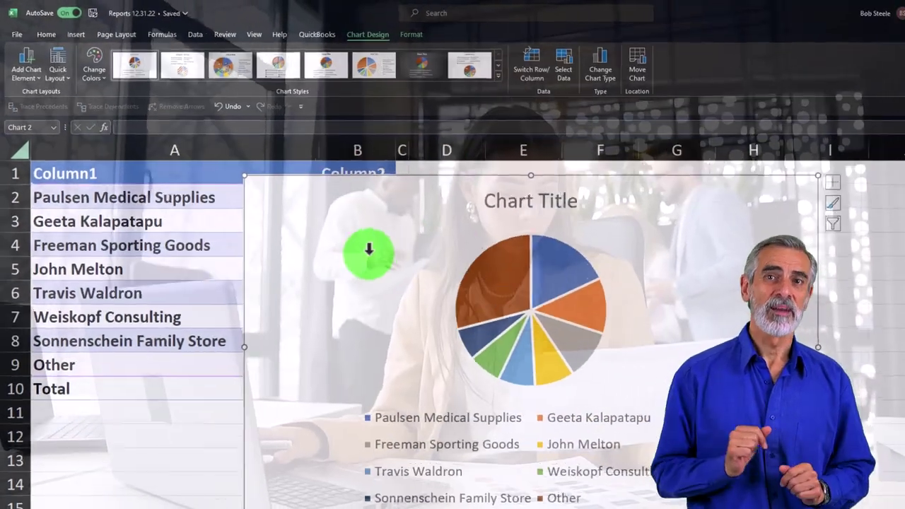
pyautogui.moveTo(403, 277); pyautogui.dragTo(580, 265)
pyautogui.moveTo(481, 225); pyautogui.dragTo(468, 216)
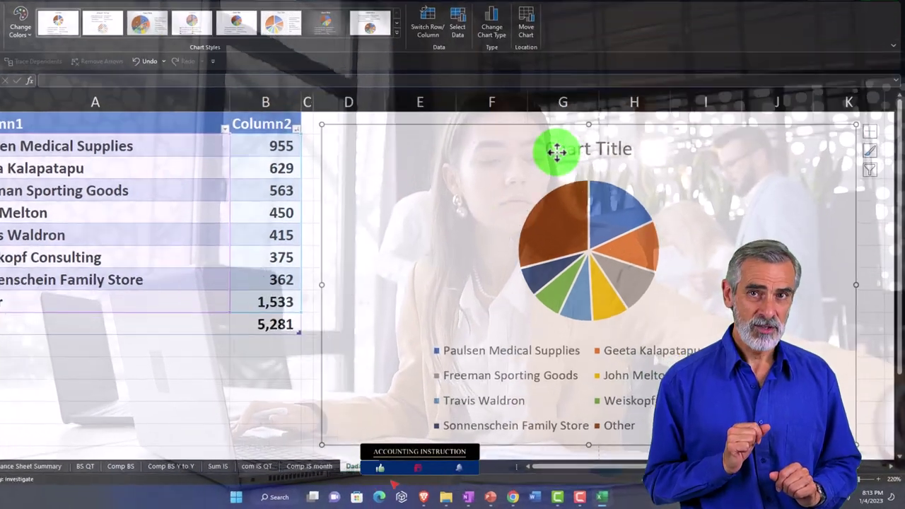
# Step: Delete the pie chart's title and apply the chart style with a gray gradient background, boxed percentage labels and a legend beside the pie
pyautogui.click(581, 175)
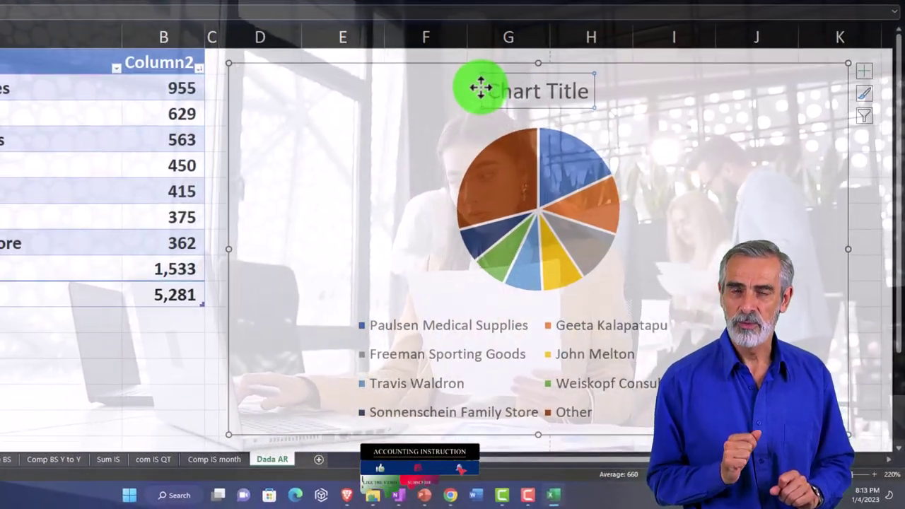
pyautogui.press('Delete')
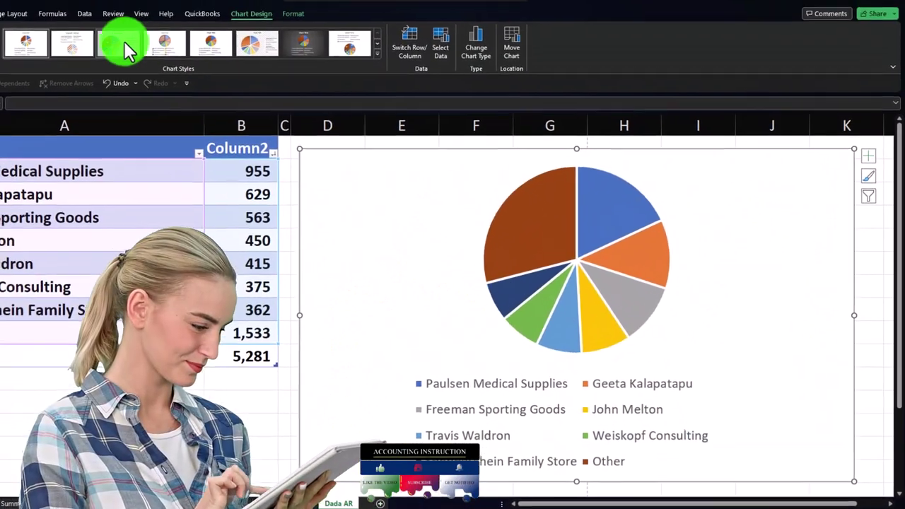
pyautogui.click(376, 53)
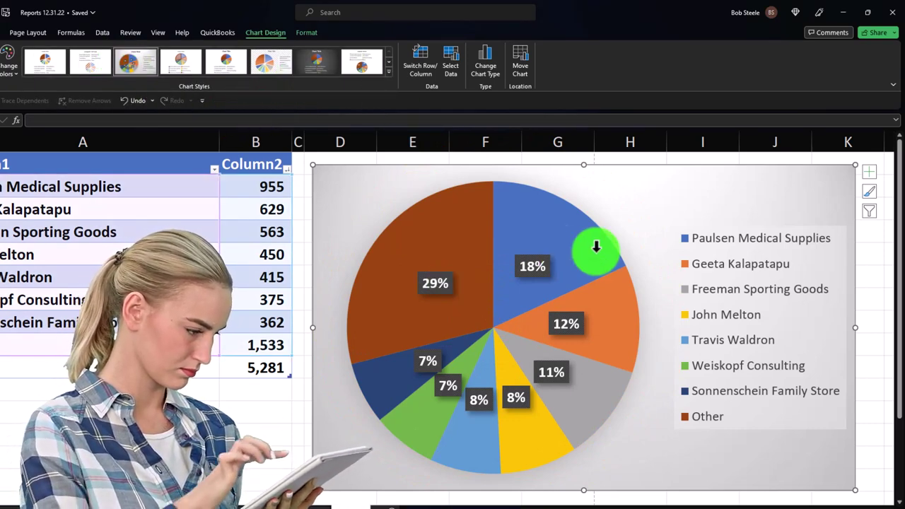
# Step: Move the pie chart's percentage labels outward from the crowded center, placing the Sonnenschein Family Store label outside its slice
pyautogui.click(540, 268)
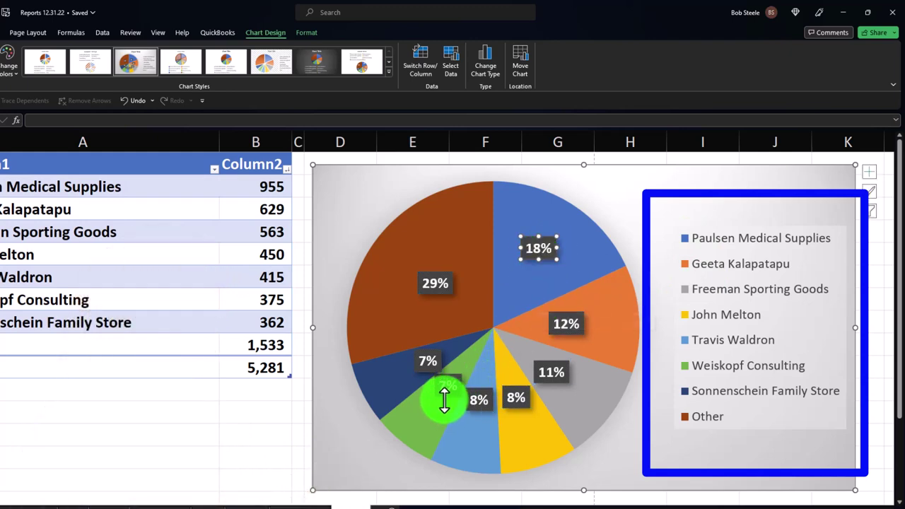
pyautogui.moveTo(426, 410); pyautogui.dragTo(428, 419)
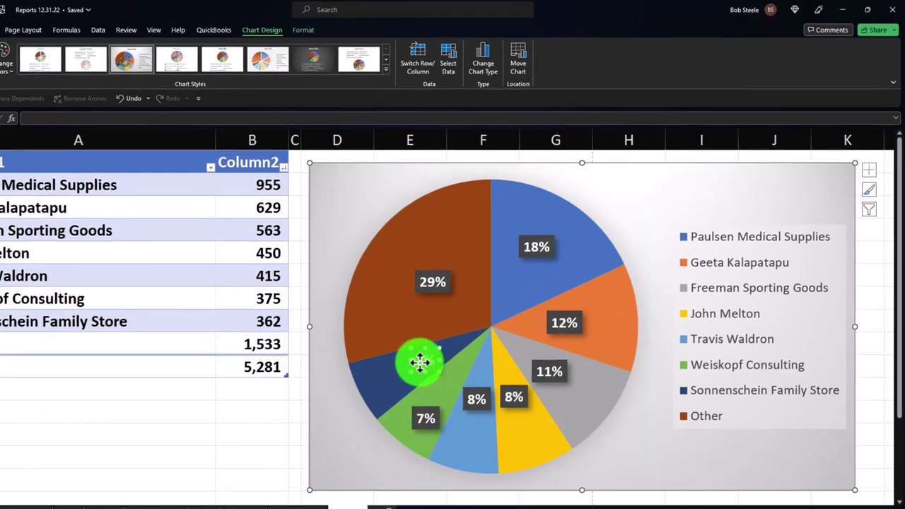
pyautogui.click(424, 362)
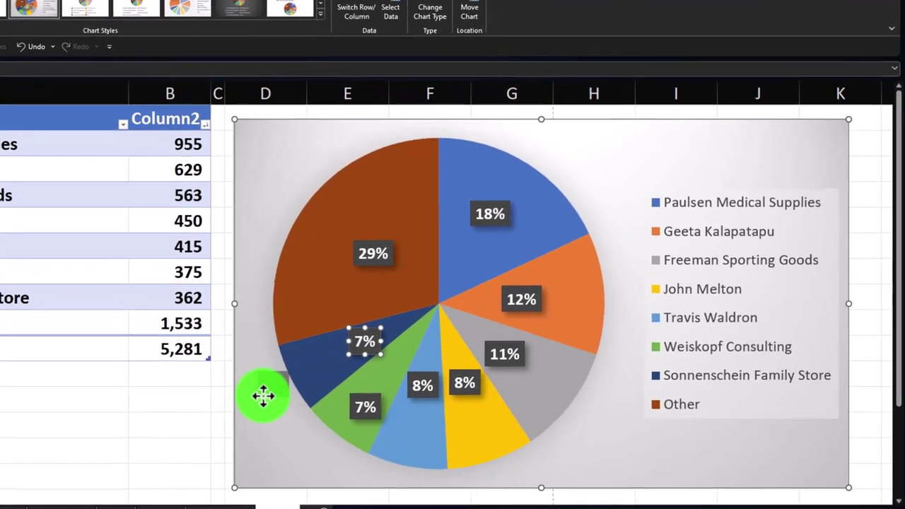
pyautogui.moveTo(263, 396); pyautogui.dragTo(266, 404)
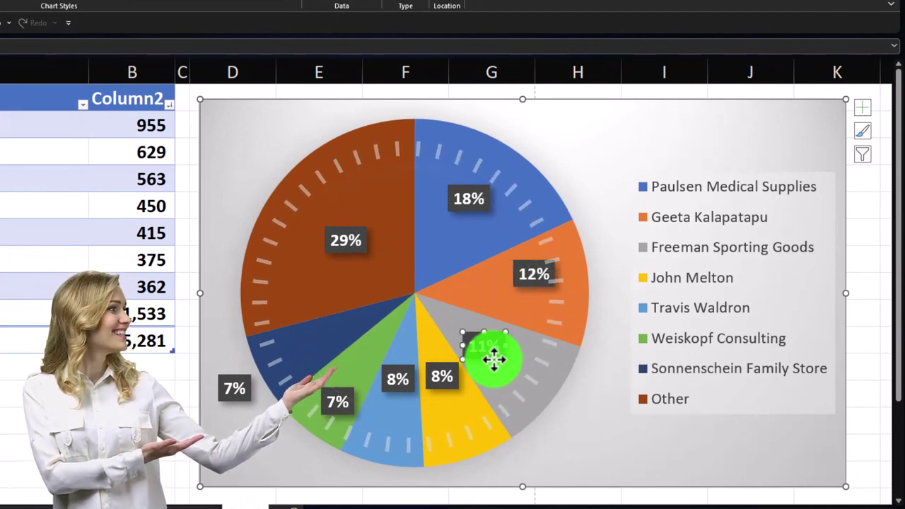
pyautogui.moveTo(493, 359); pyautogui.dragTo(511, 390)
pyautogui.click(446, 388)
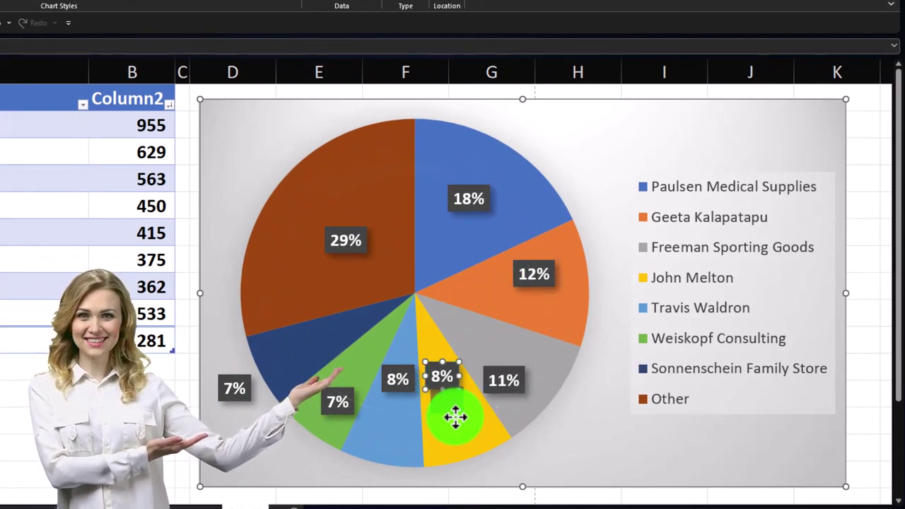
pyautogui.moveTo(406, 398); pyautogui.dragTo(386, 445)
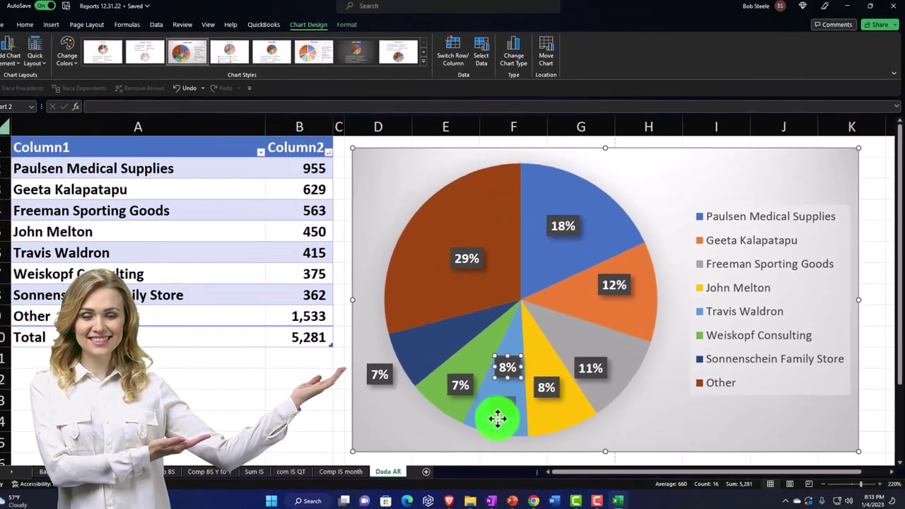
pyautogui.moveTo(498, 418); pyautogui.dragTo(496, 419)
# Step: Preview alternative color palettes for the pie chart
pyautogui.click(82, 58)
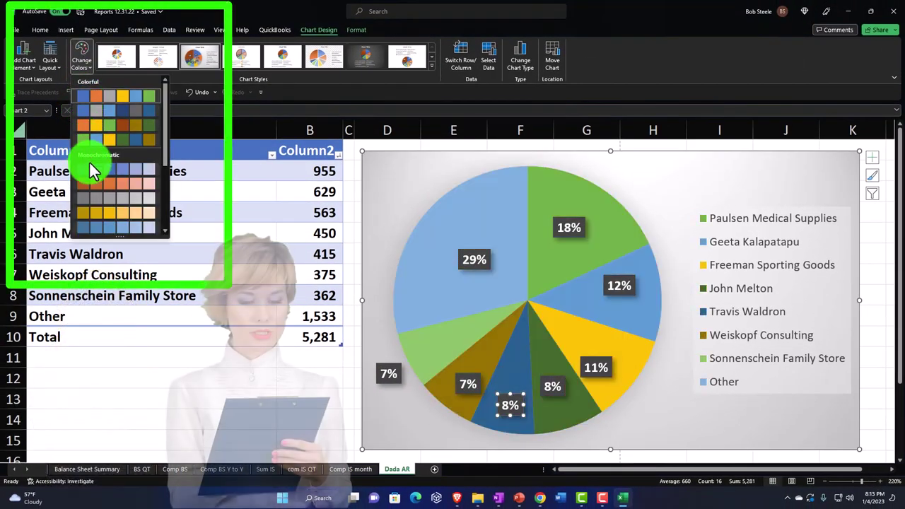
pyautogui.click(170, 379)
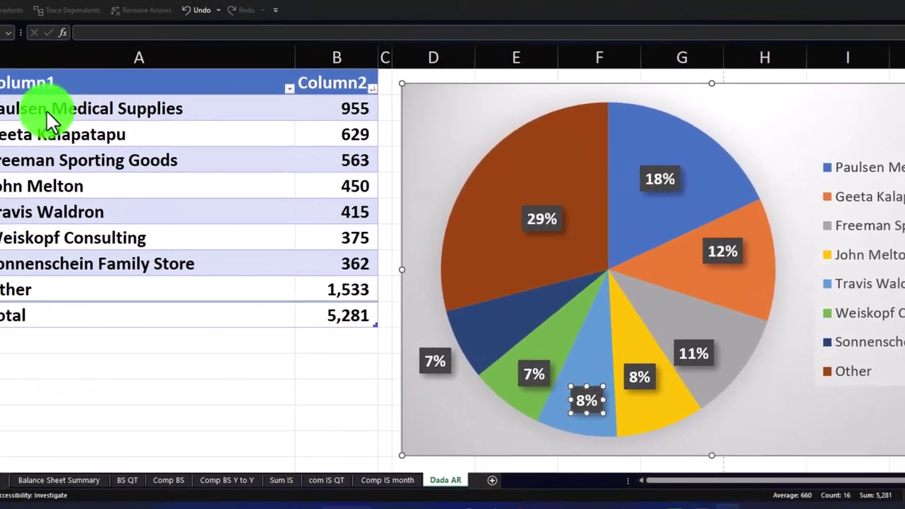
# Step: Insert a recommended Funnel chart from the customer names and balances in A2:B9
pyautogui.moveTo(88, 114); pyautogui.dragTo(369, 303)
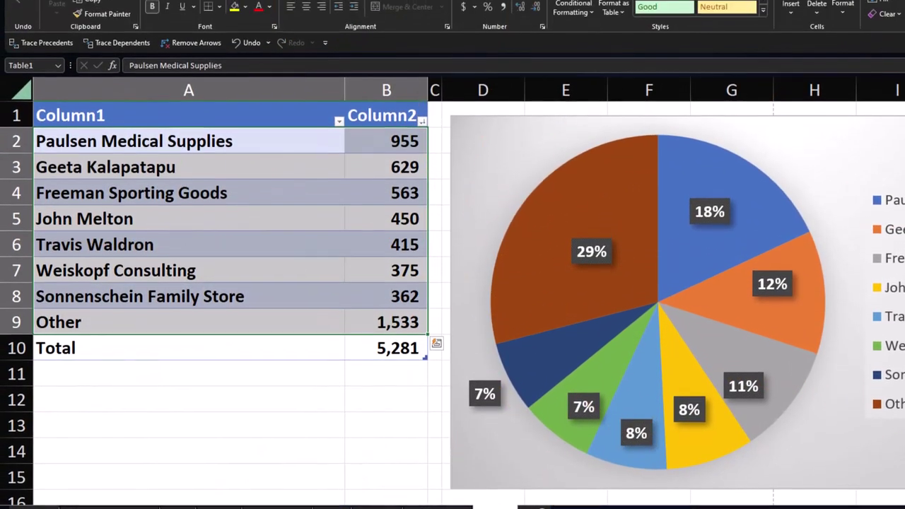
pyautogui.click(394, 18)
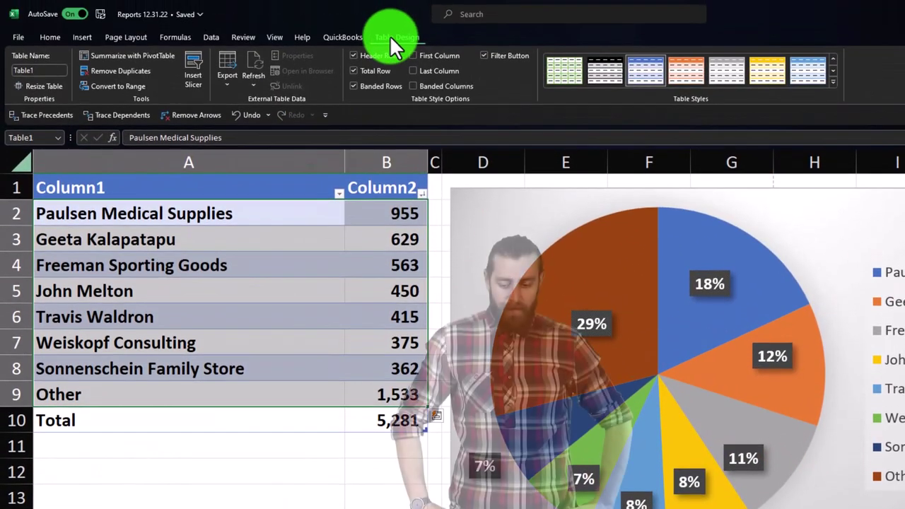
pyautogui.click(89, 36)
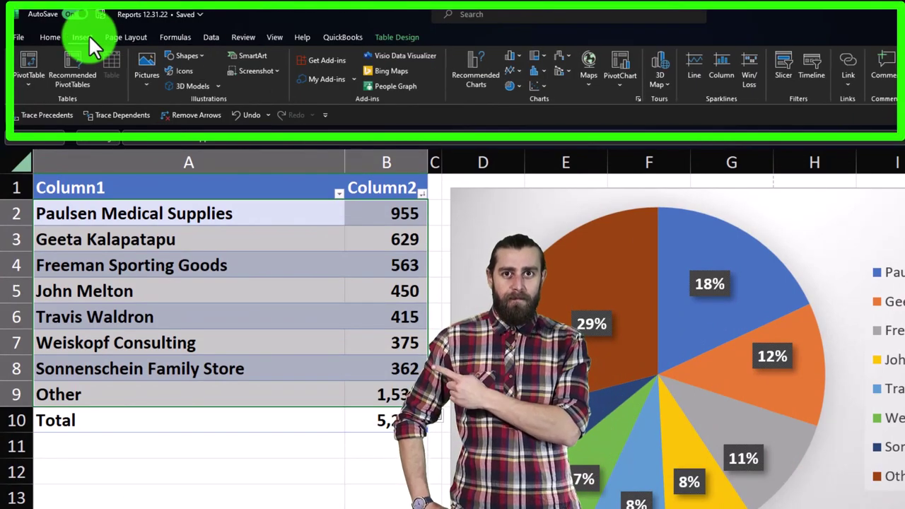
pyautogui.click(470, 69)
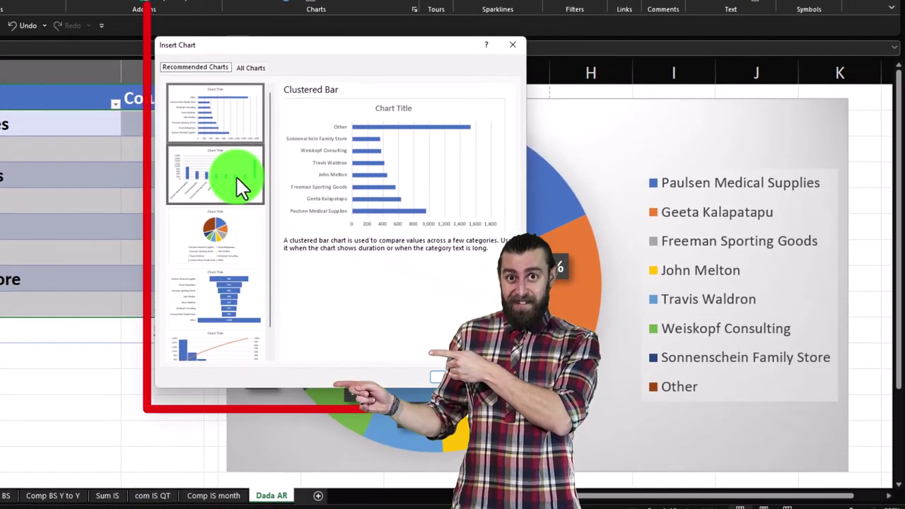
pyautogui.click(236, 315)
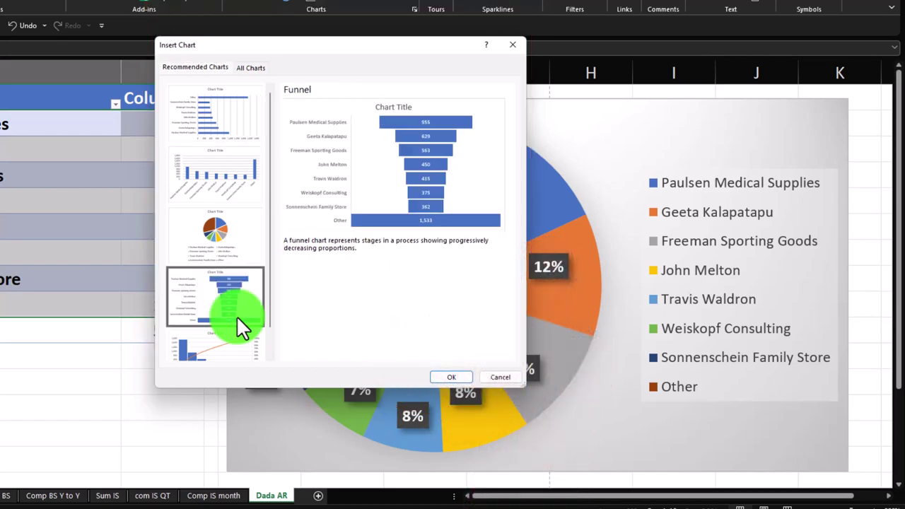
pyautogui.click(236, 315)
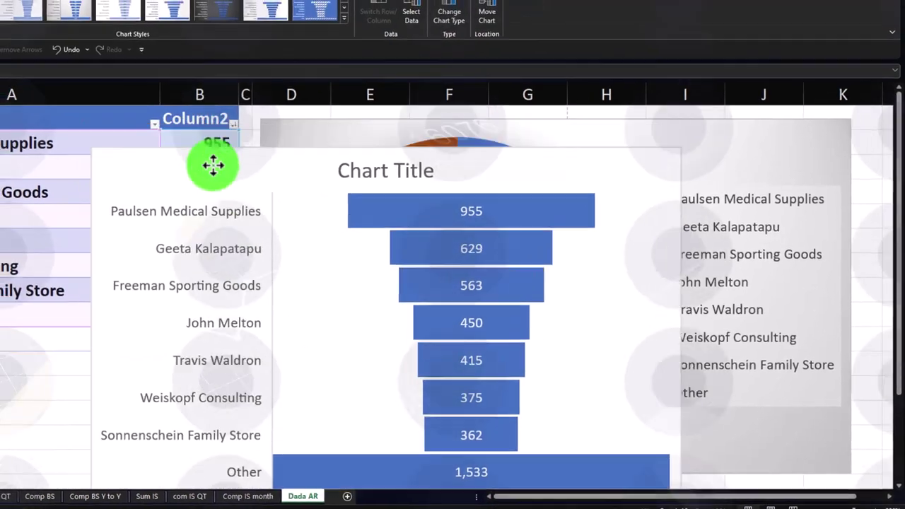
# Step: Move the funnel chart directly below the pie chart, starting at row 16, and remove its title
pyautogui.moveTo(213, 166); pyautogui.dragTo(364, 301)
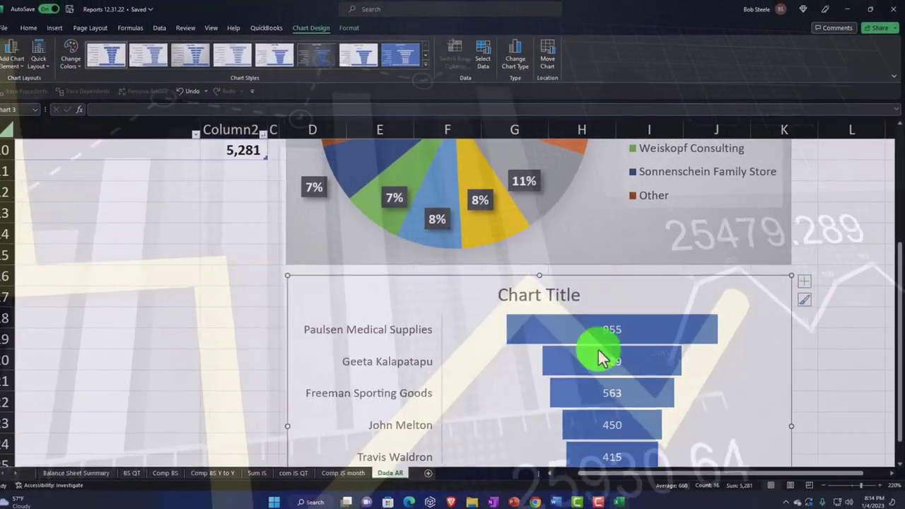
pyautogui.click(627, 305)
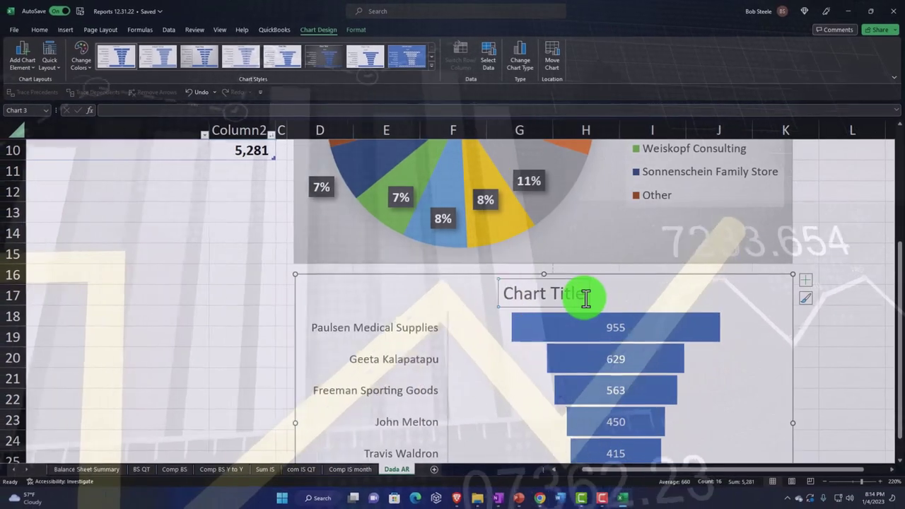
pyautogui.click(498, 284)
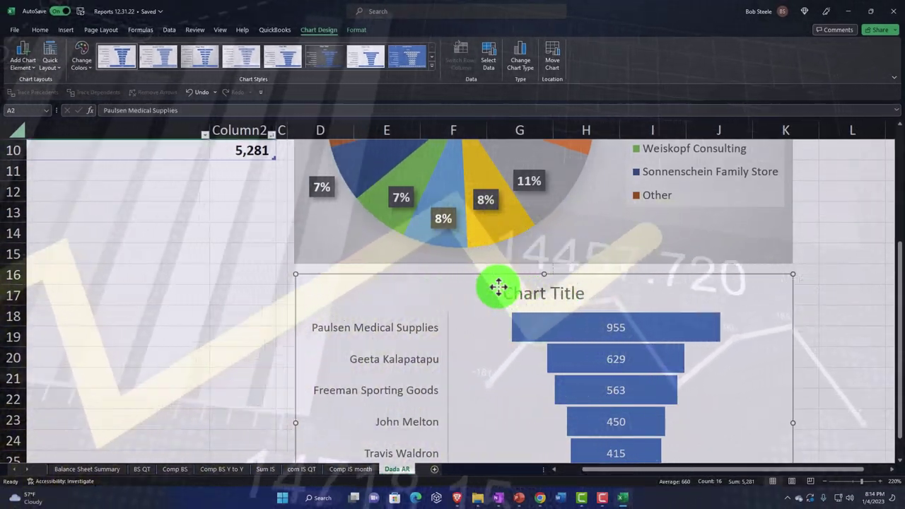
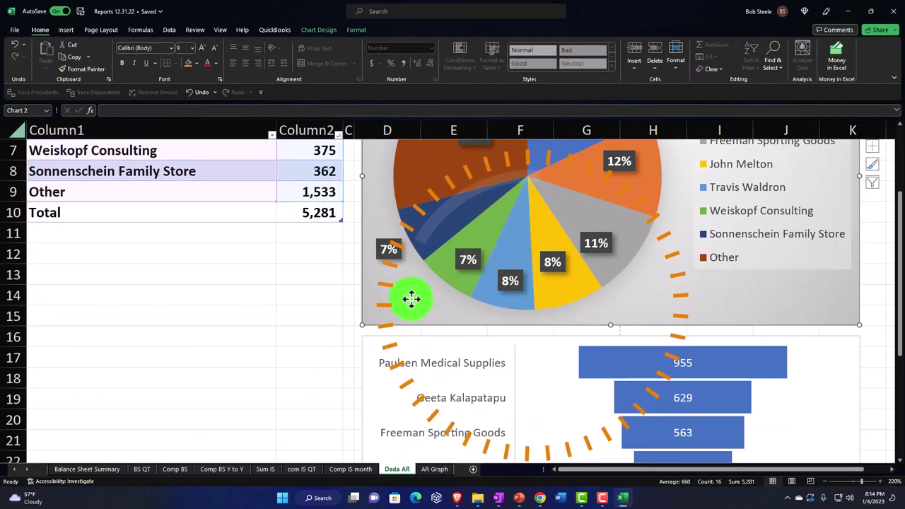
# Step: Paste the pie and funnel charts into the AR Graph sheet at cell A1
pyautogui.click(434, 470)
pyautogui.click(29, 138)
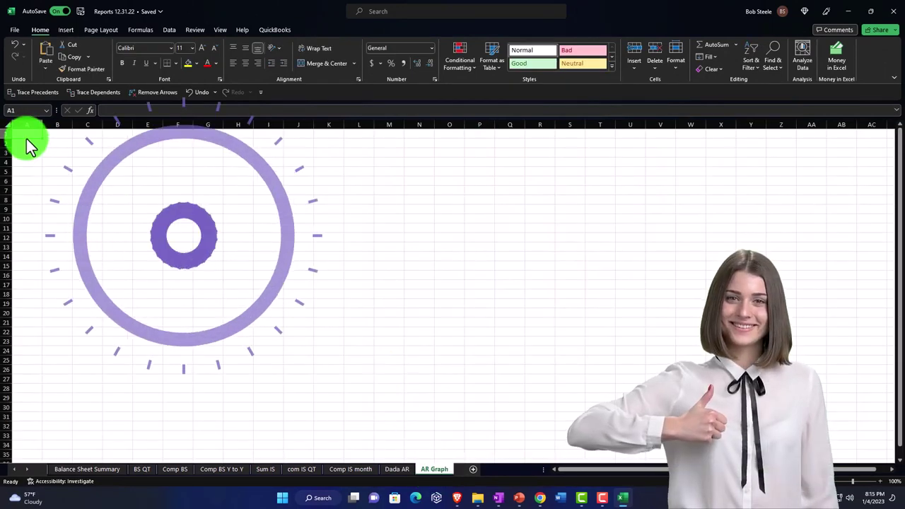
pyautogui.hotkey('ctrl', 'v')
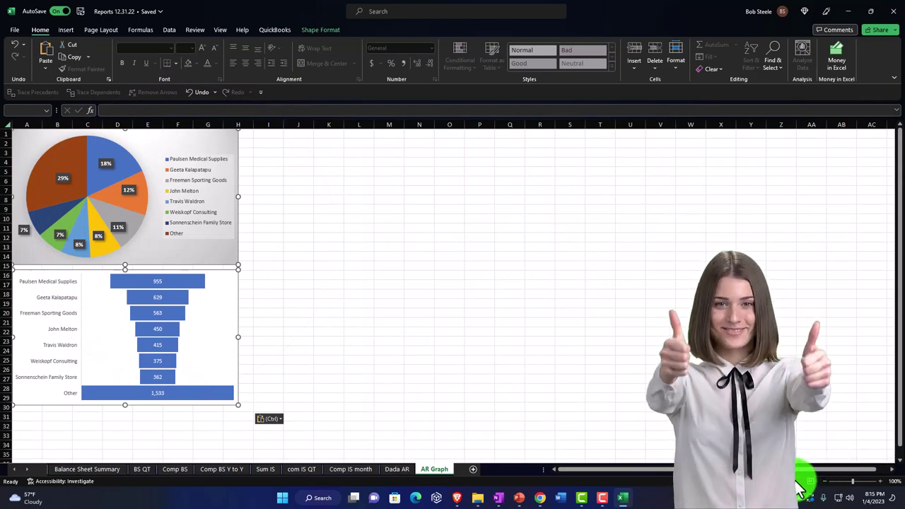
# Step: Set the AR Graph sheet's page orientation to Landscape
pyautogui.click(823, 481)
pyautogui.click(810, 481)
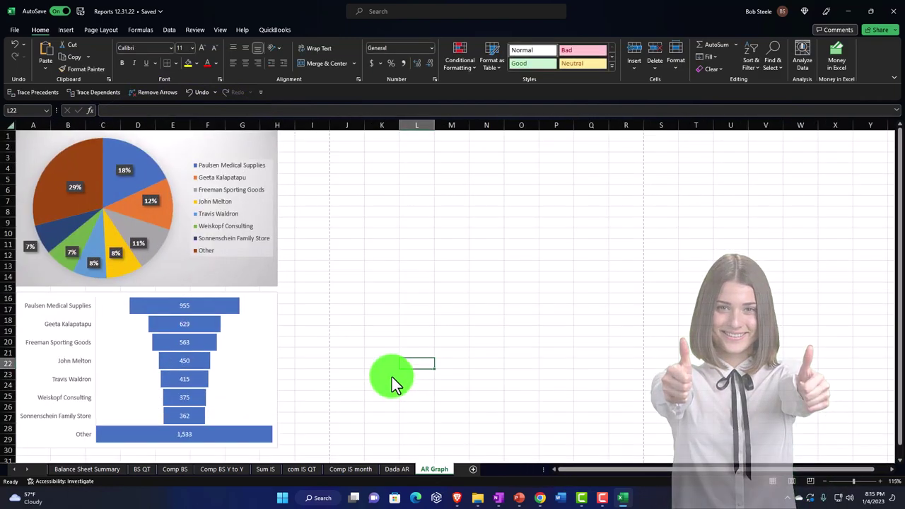
pyautogui.scroll(5, 392, 377)
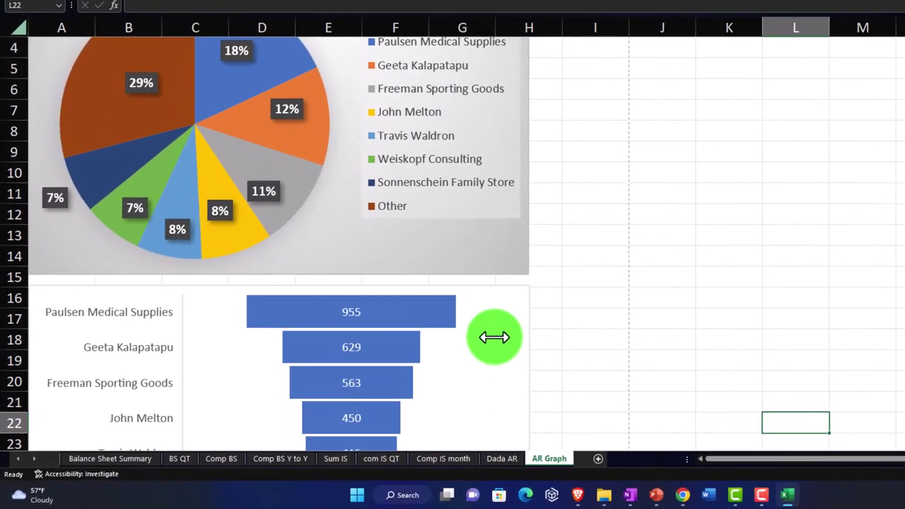
pyautogui.click(596, 310)
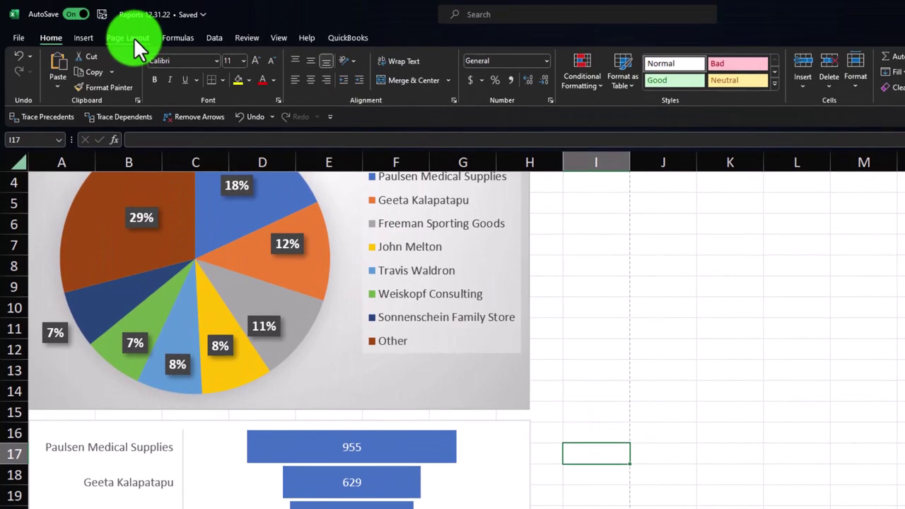
pyautogui.click(134, 38)
pyautogui.click(141, 71)
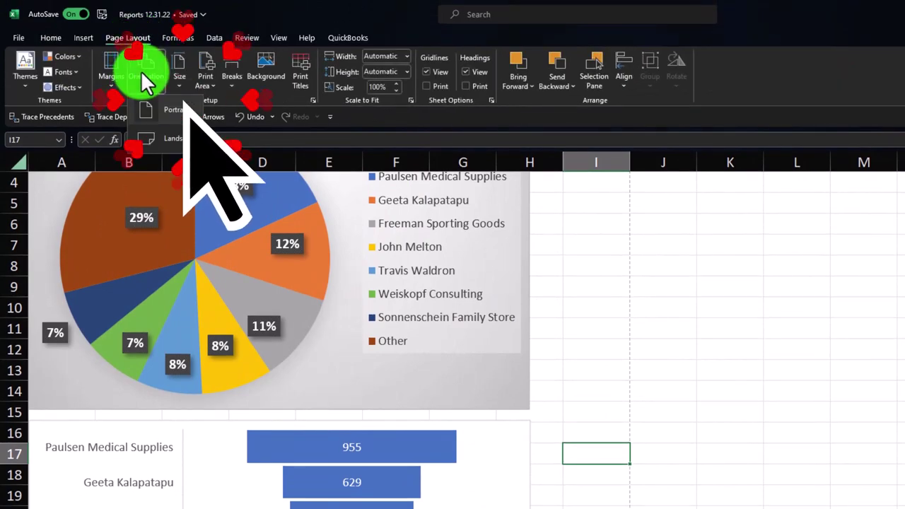
pyautogui.click(154, 137)
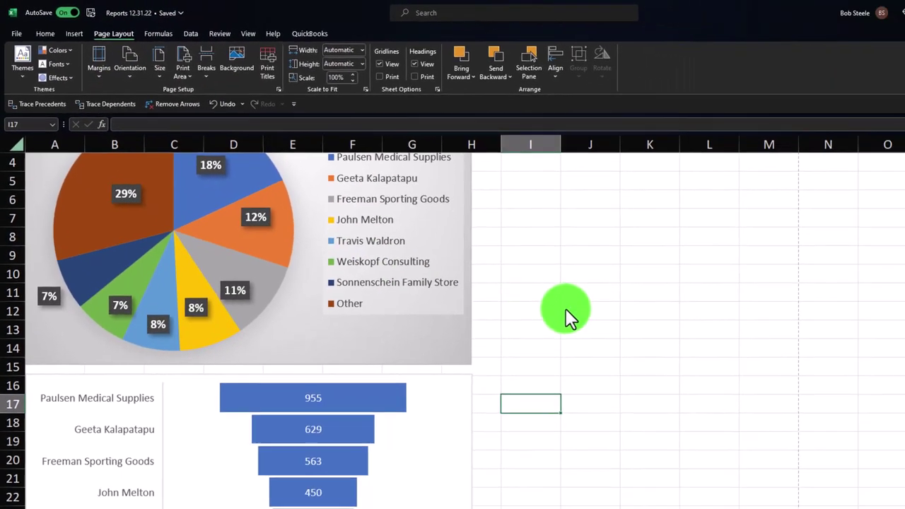
# Step: Move the funnel chart on the AR Graph sheet down to start at about row 23, leaving room below the pie chart
pyautogui.click(663, 350)
pyautogui.moveTo(419, 296); pyautogui.dragTo(411, 415)
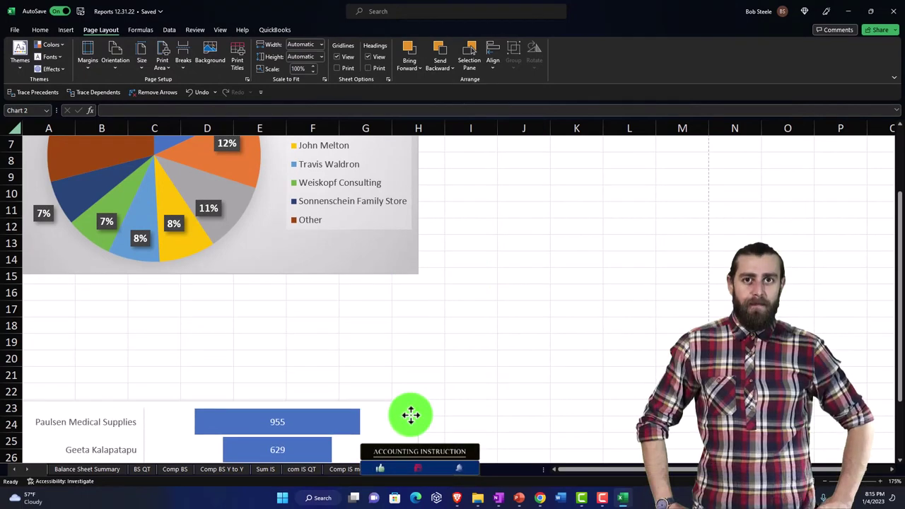
pyautogui.moveTo(420, 276); pyautogui.dragTo(585, 358)
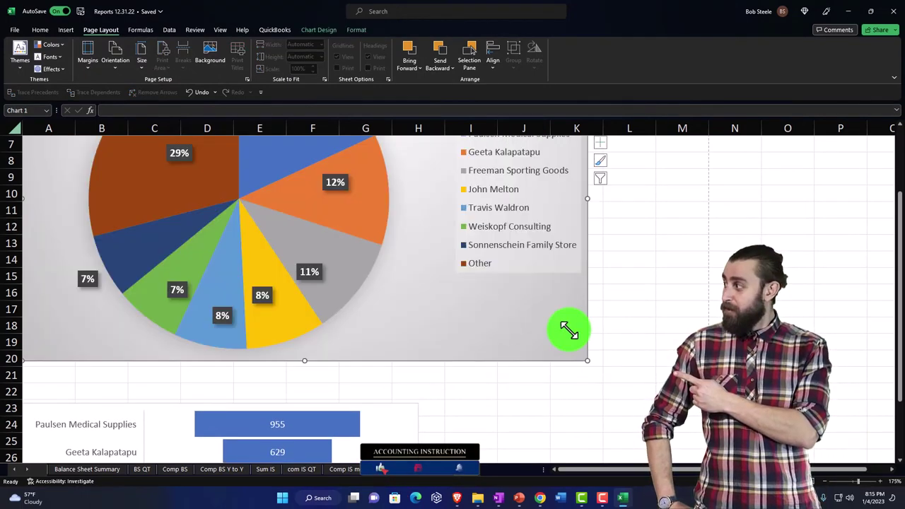
pyautogui.scroll(-2, 483, 303)
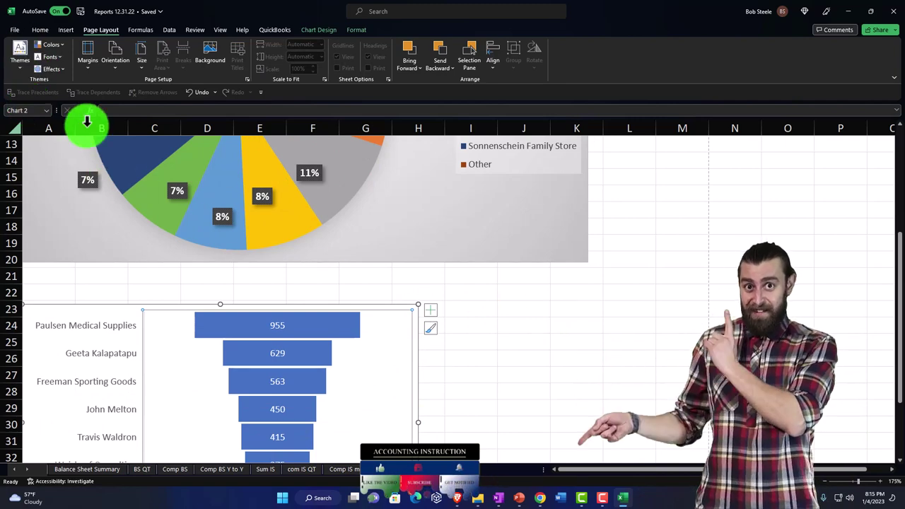
pyautogui.click(487, 358)
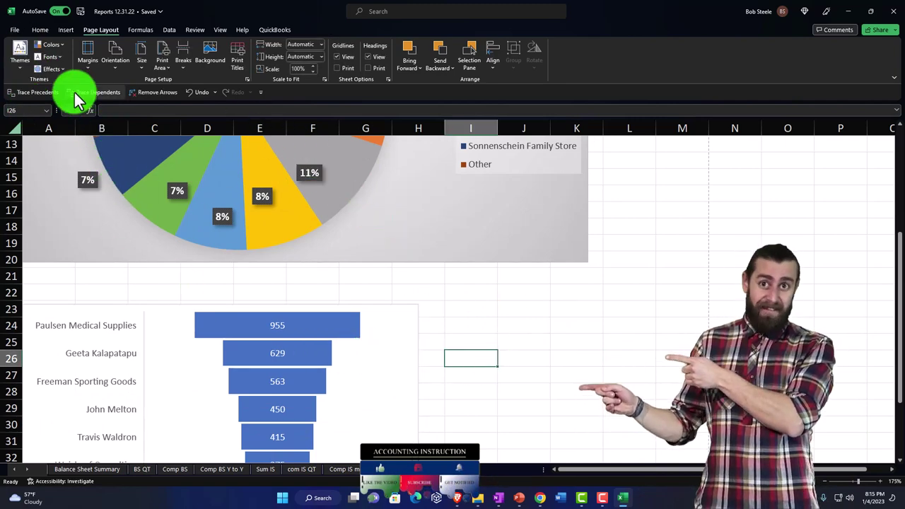
pyautogui.click(192, 92)
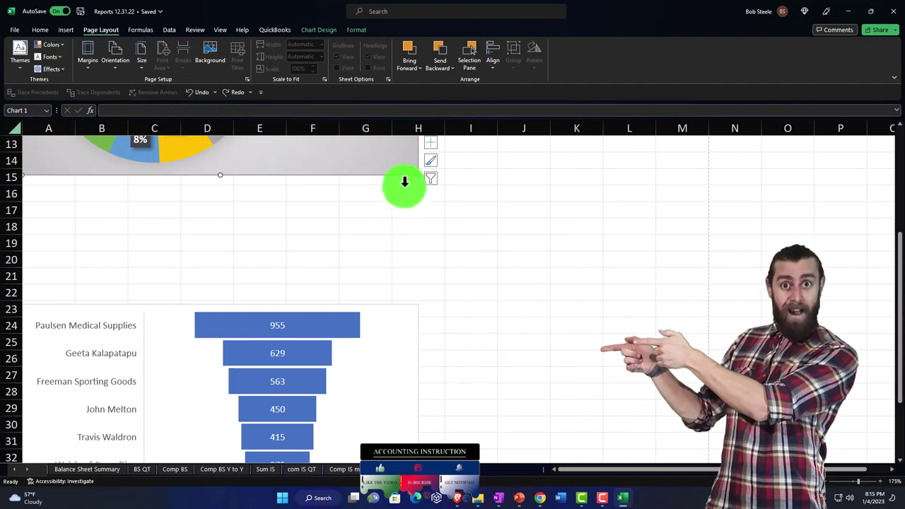
# Step: Enlarge the pie chart across the landscape page so it reaches into column M, just short of the page break
pyautogui.moveTo(421, 178); pyautogui.dragTo(527, 249)
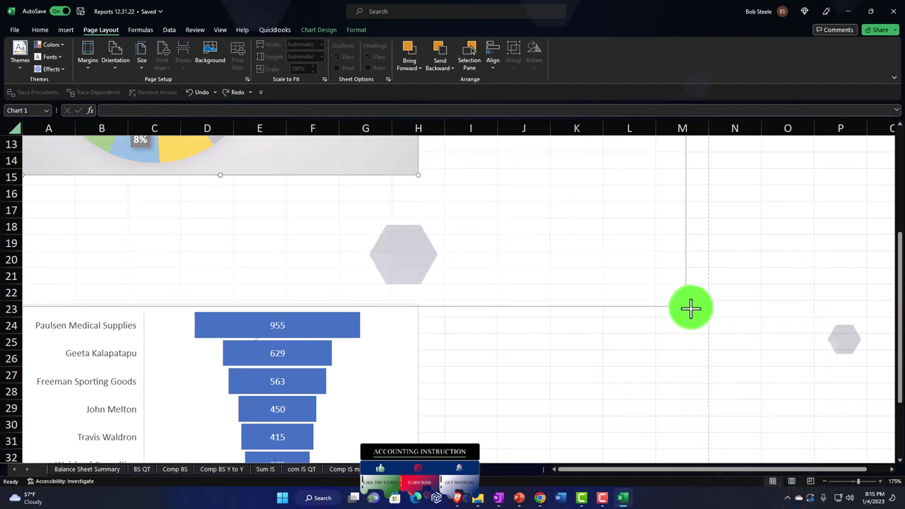
pyautogui.moveTo(691, 307); pyautogui.dragTo(694, 307)
pyautogui.scroll(-4, 505, 333)
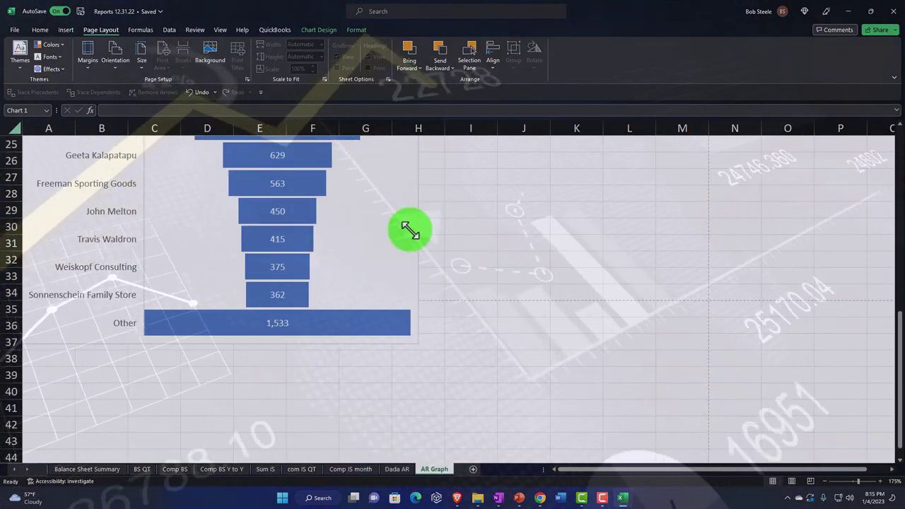
# Step: Move the funnel chart down onto the second printed page, starting at row 35 just below the page break
pyautogui.click(413, 275)
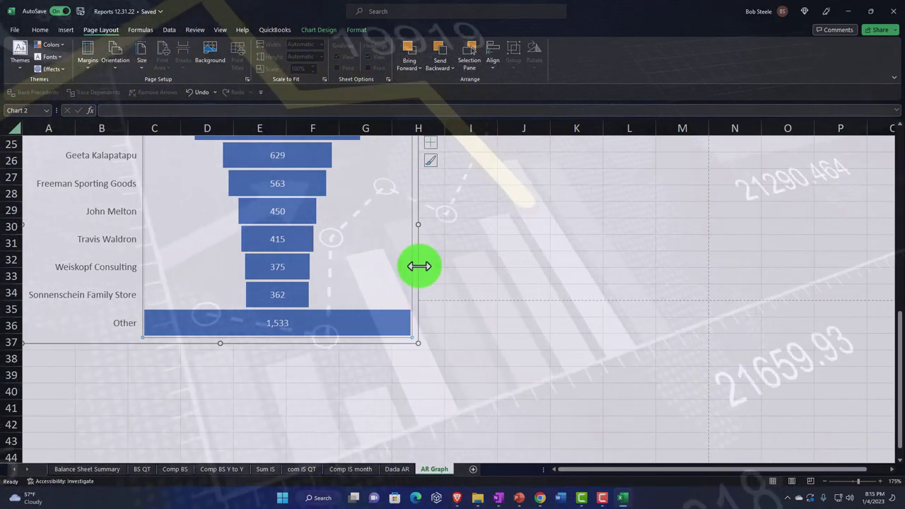
pyautogui.moveTo(419, 266); pyautogui.dragTo(438, 262)
pyautogui.scroll(-2, 431, 198)
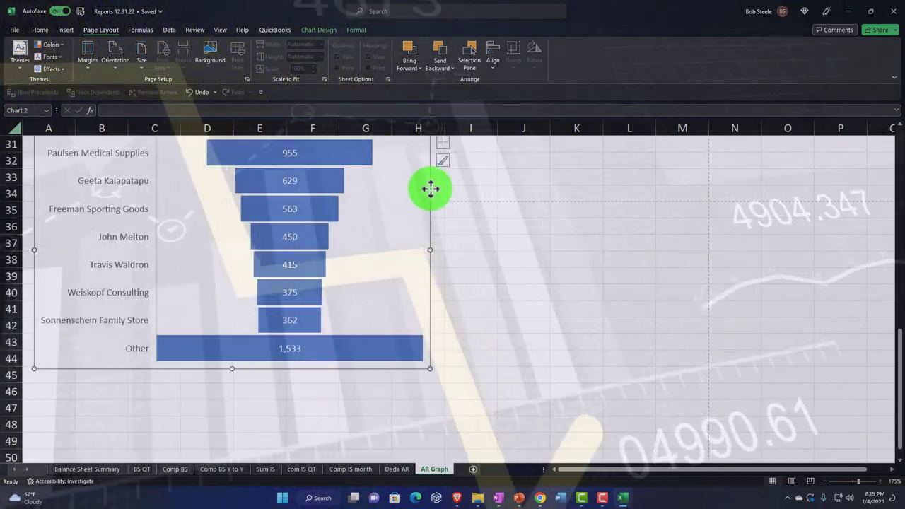
pyautogui.moveTo(430, 188); pyautogui.dragTo(426, 265)
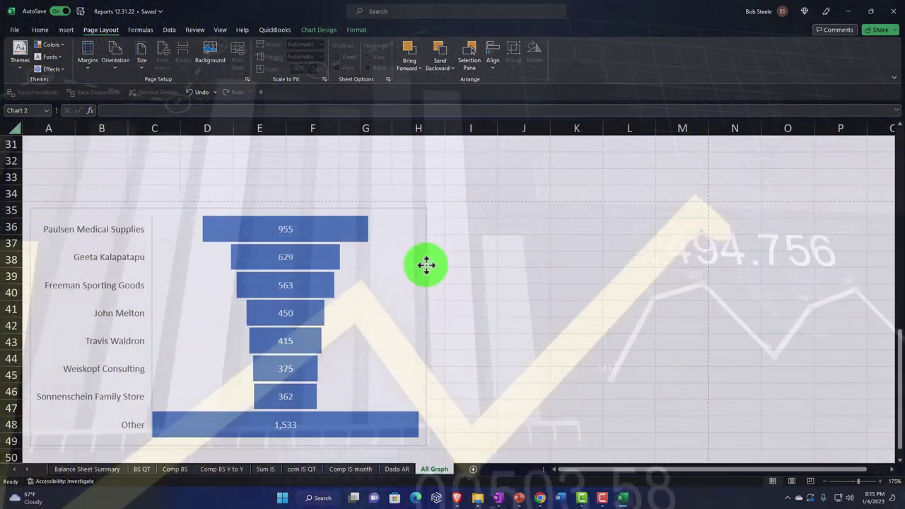
# Step: Enlarge the funnel chart to fill the second page, reaching column M and about row 63
pyautogui.scroll(-3, 428, 261)
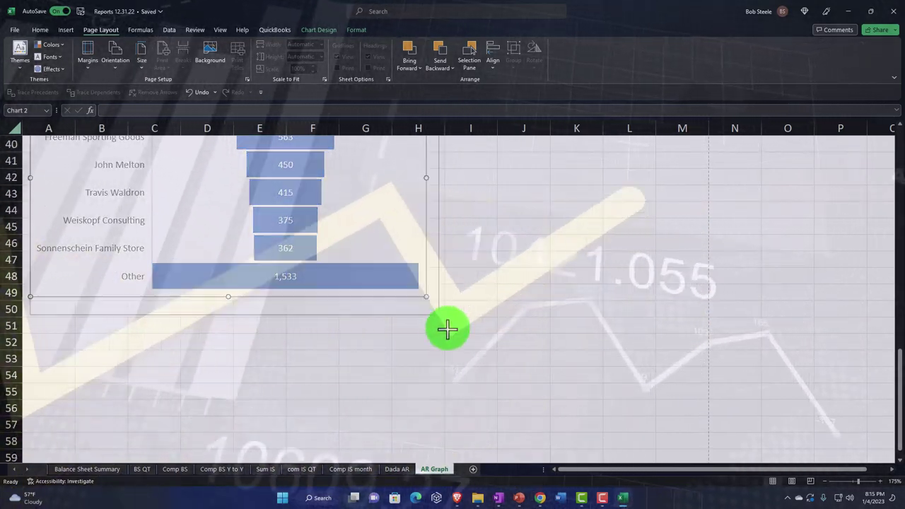
pyautogui.moveTo(447, 329); pyautogui.dragTo(605, 417)
pyautogui.scroll(-2, 596, 347)
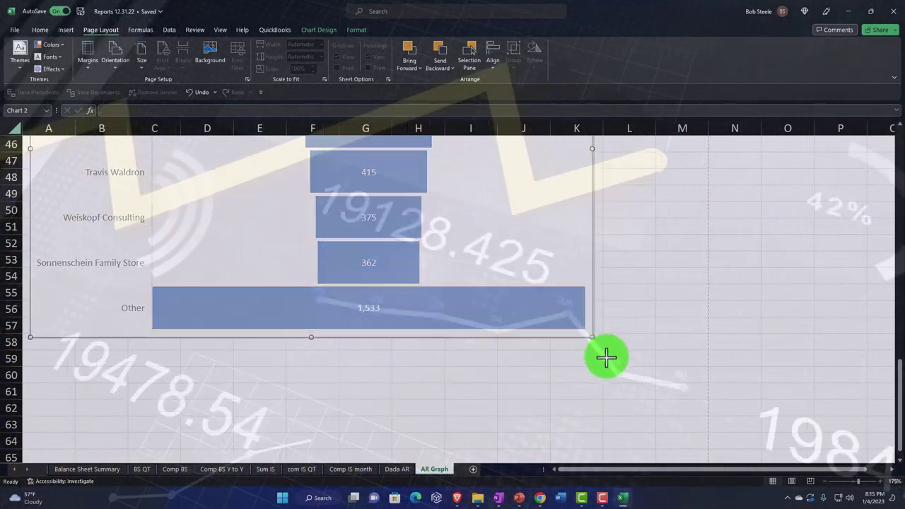
pyautogui.moveTo(605, 358); pyautogui.dragTo(688, 424)
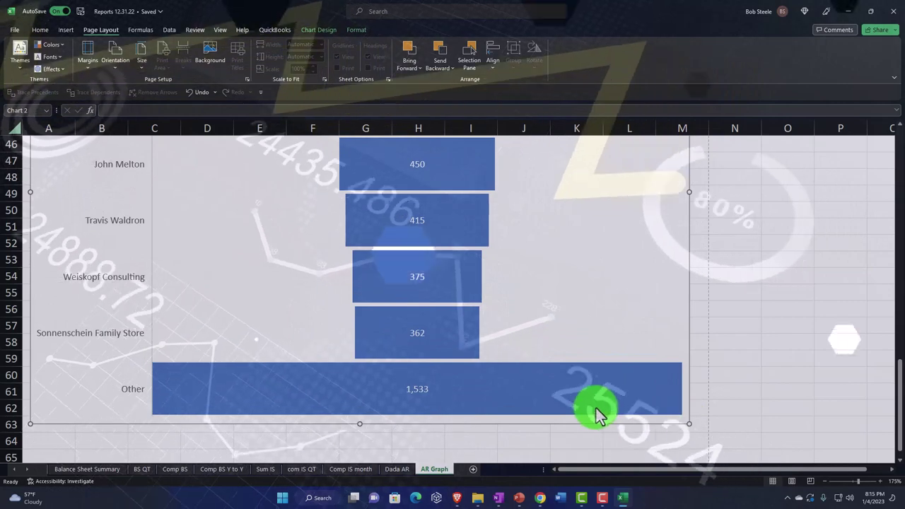
# Step: Hide the Dada AR data sheet
pyautogui.scroll(15, 414, 354)
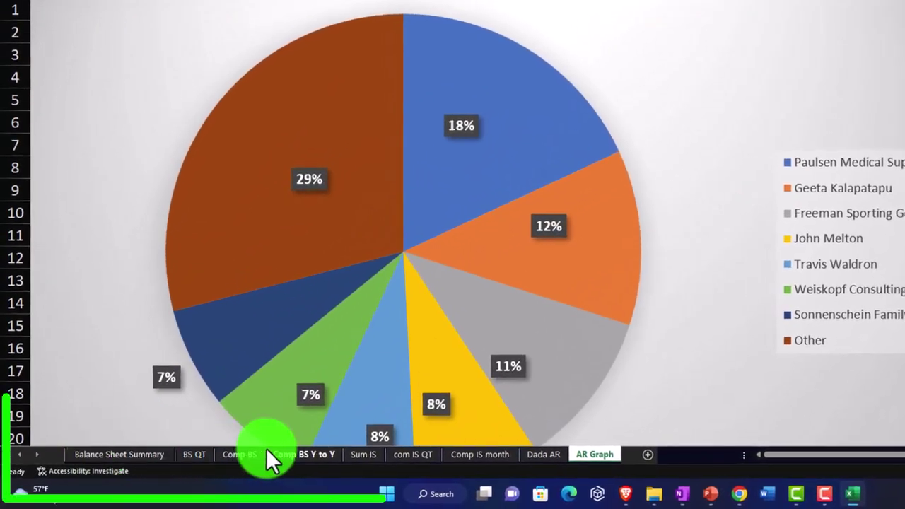
pyautogui.click(538, 456)
pyautogui.scroll(2, 283, 368)
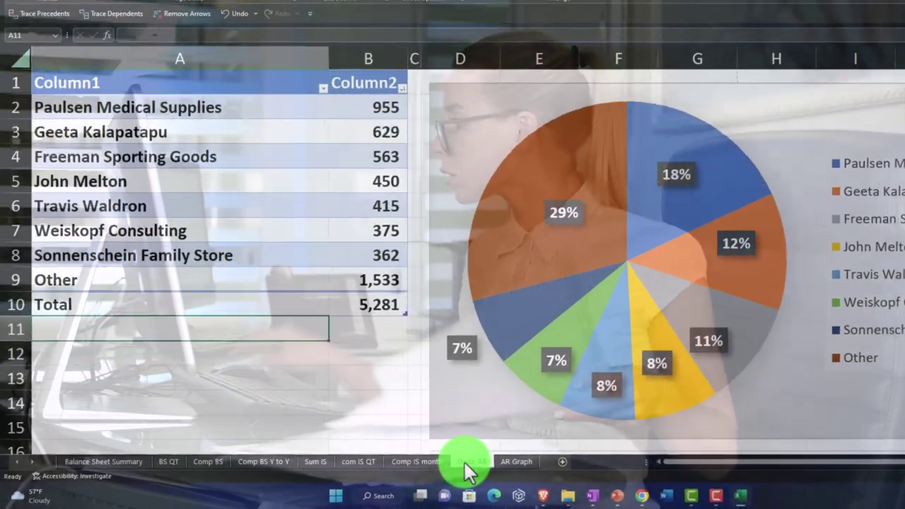
pyautogui.rightClick(397, 468)
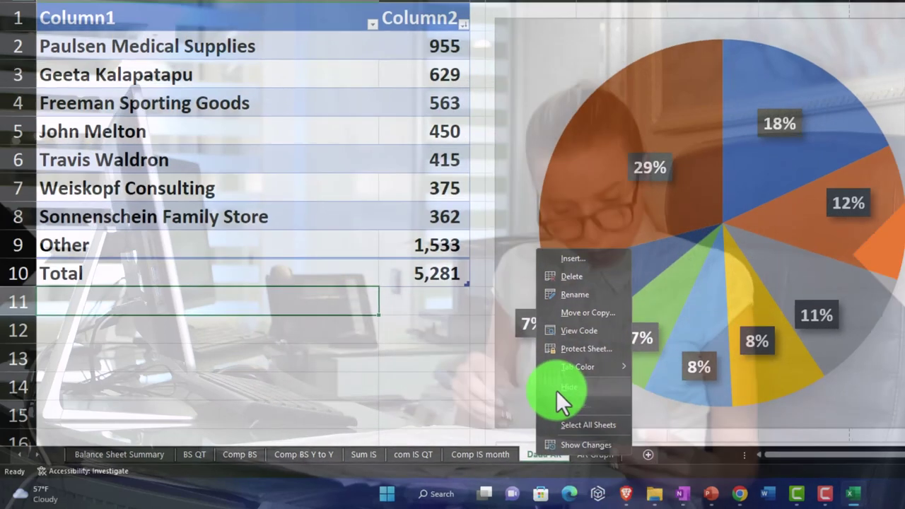
pyautogui.click(565, 388)
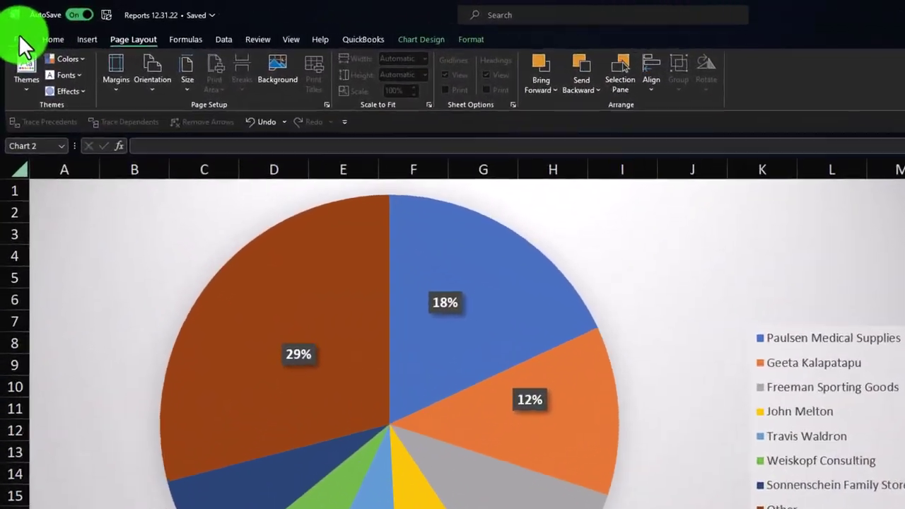
# Step: Preview the AR Graph printout with the funnel chart selected, check the choices for what to print, and return to the sheet
pyautogui.click(14, 29)
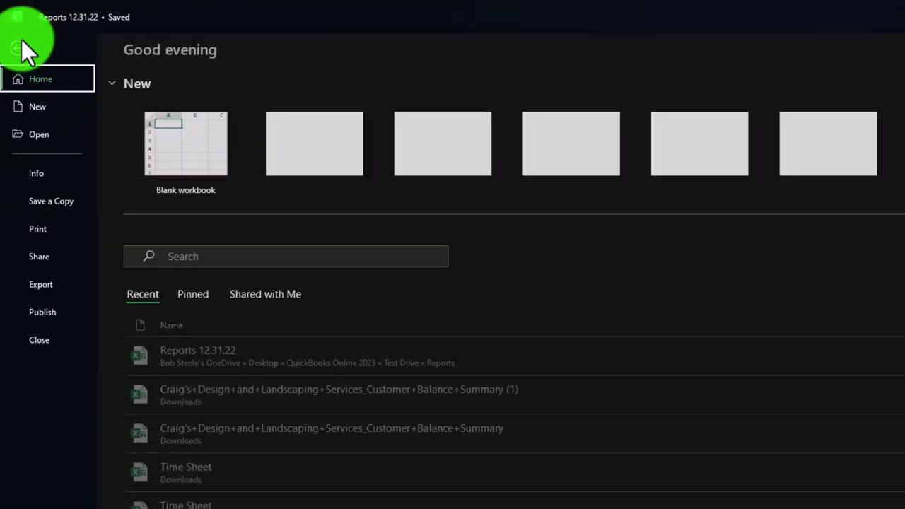
pyautogui.click(47, 228)
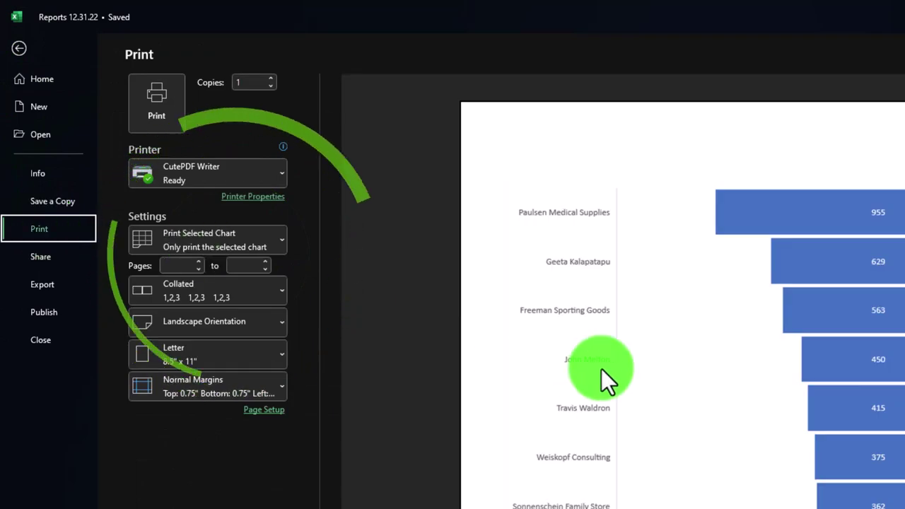
pyautogui.click(271, 239)
pyautogui.click(271, 239)
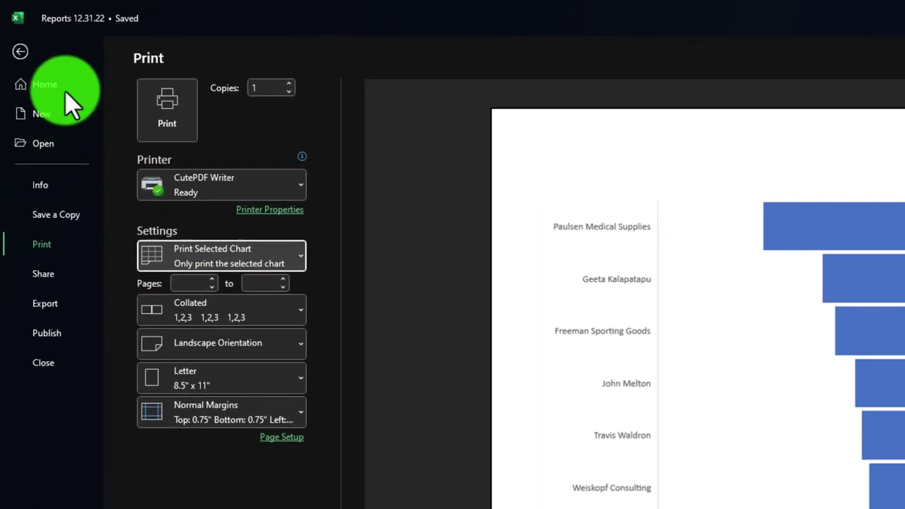
pyautogui.click(23, 59)
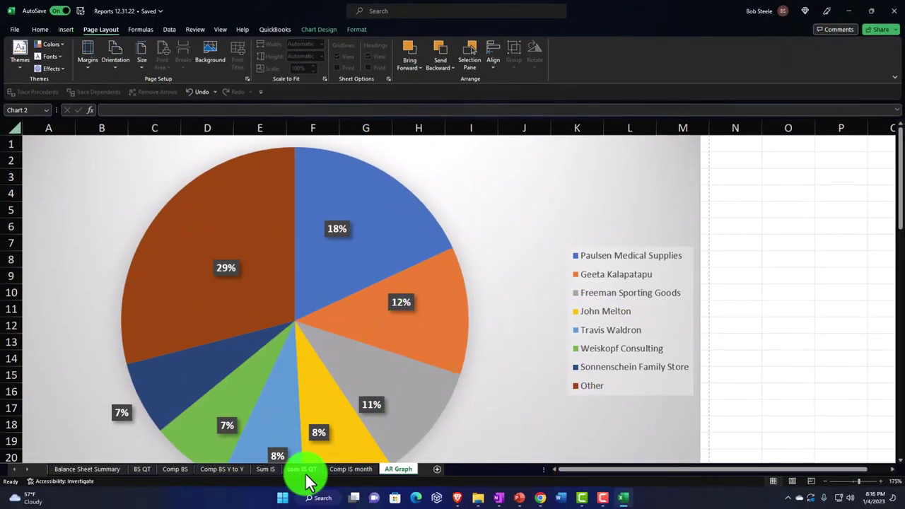
# Step: From the Comp IS month sheet, set the print range to Print Entire Workbook and check that the printer is CutePDF Writer
pyautogui.click(301, 469)
pyautogui.click(350, 468)
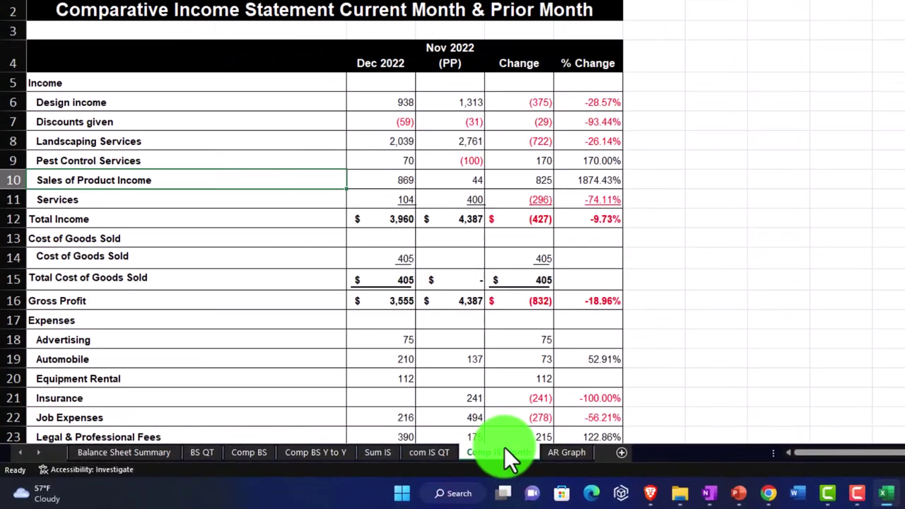
pyautogui.click(733, 297)
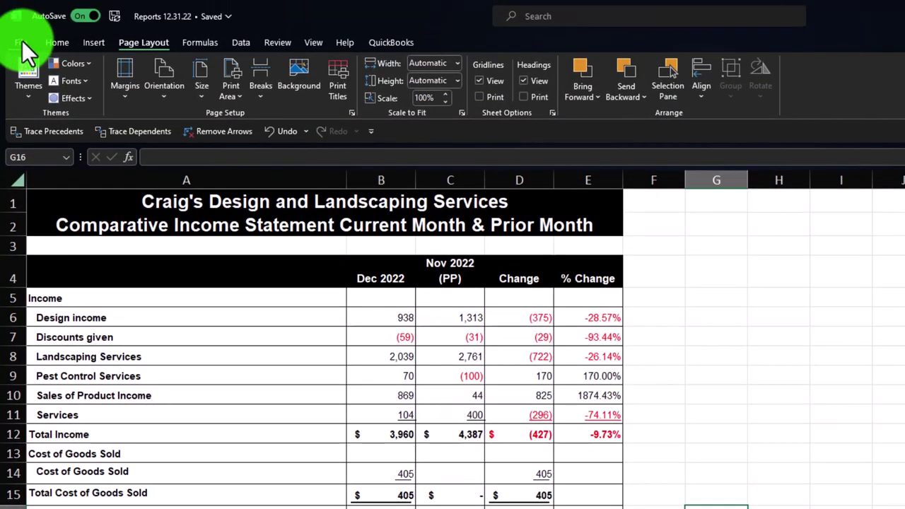
pyautogui.click(22, 41)
pyautogui.click(42, 223)
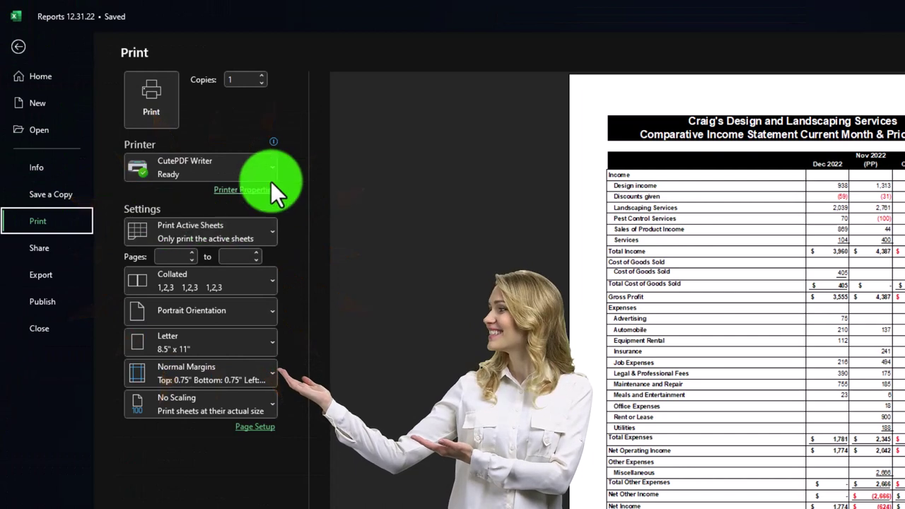
pyautogui.click(273, 226)
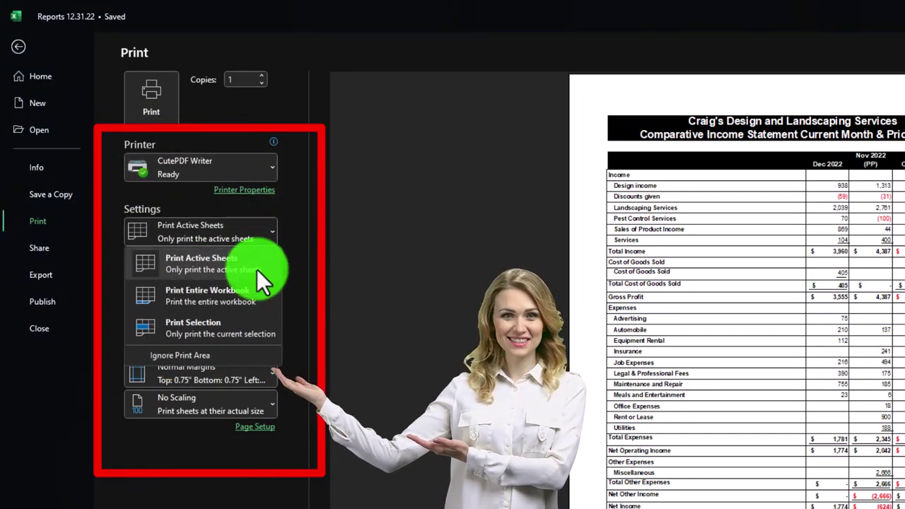
pyautogui.click(249, 293)
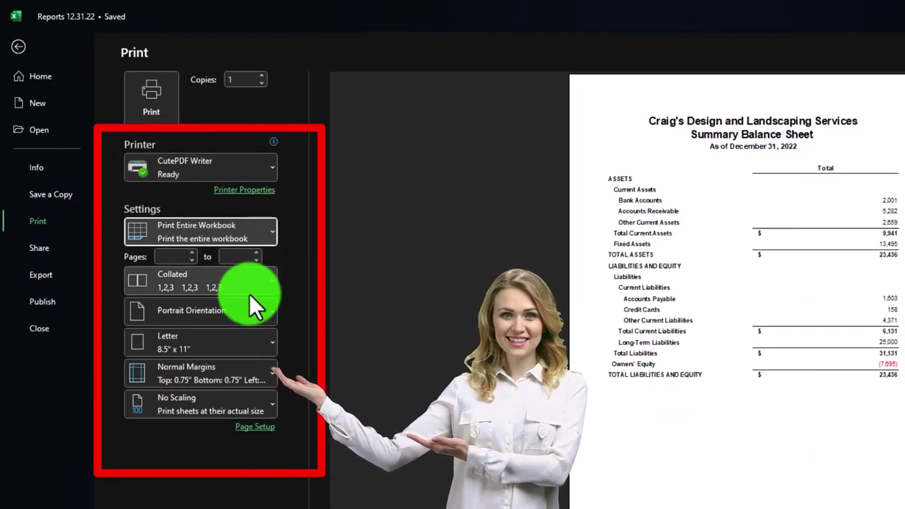
pyautogui.click(175, 165)
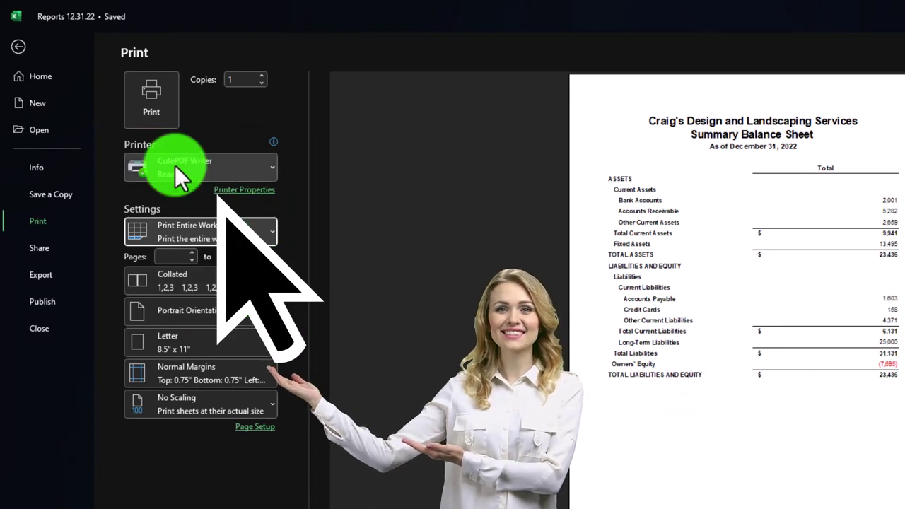
pyautogui.moveTo(172, 166)
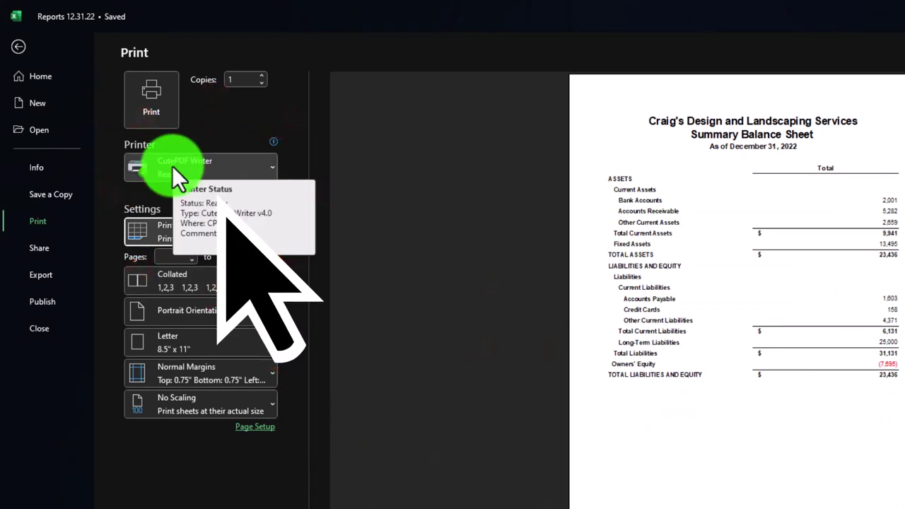